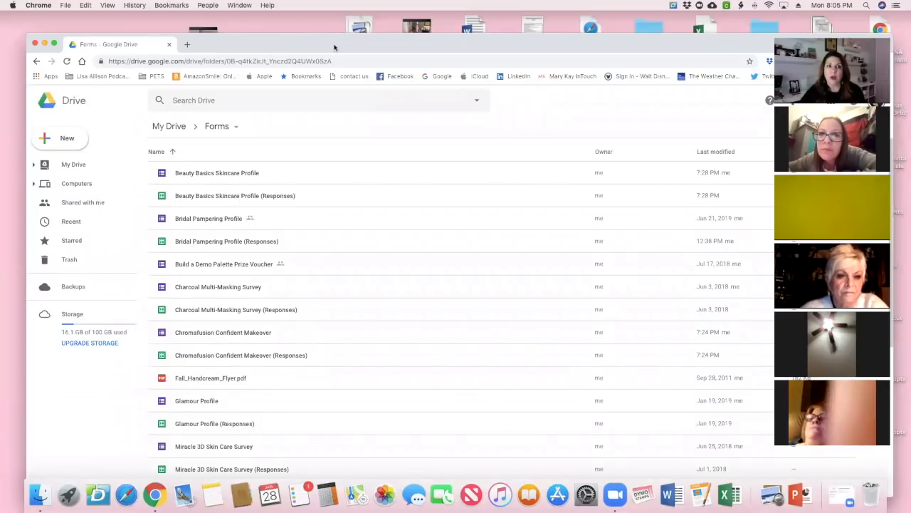
Step: Reposition the Drive window to reveal its header controls and display the Google apps list
drag(333, 48, 315, 40)
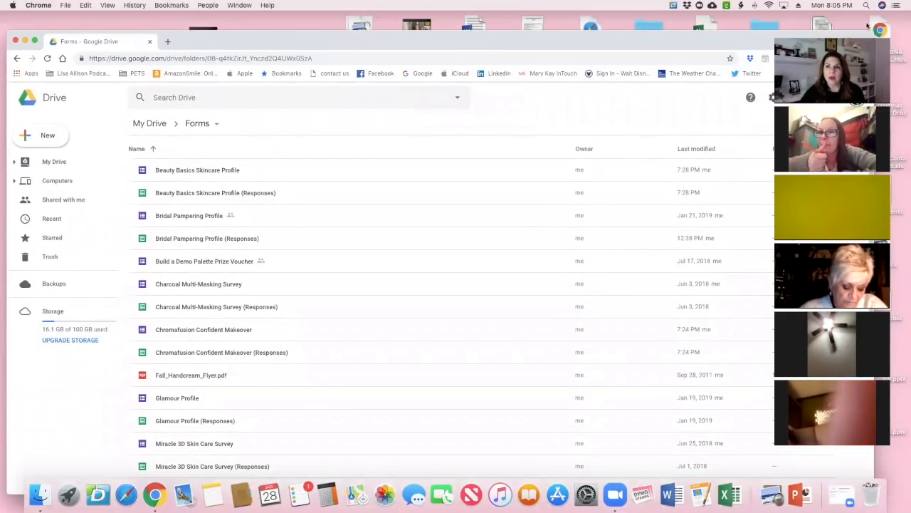
drag(744, 43, 682, 35)
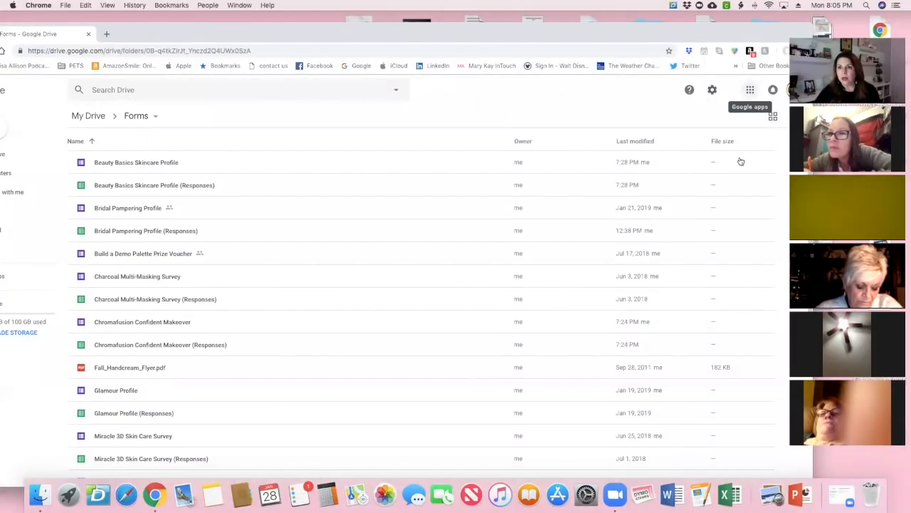
click(750, 90)
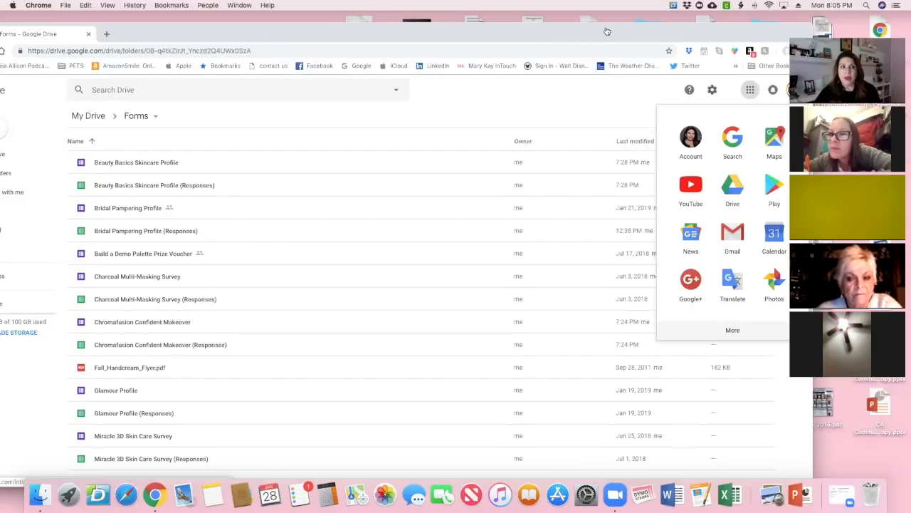
drag(589, 34, 605, 31)
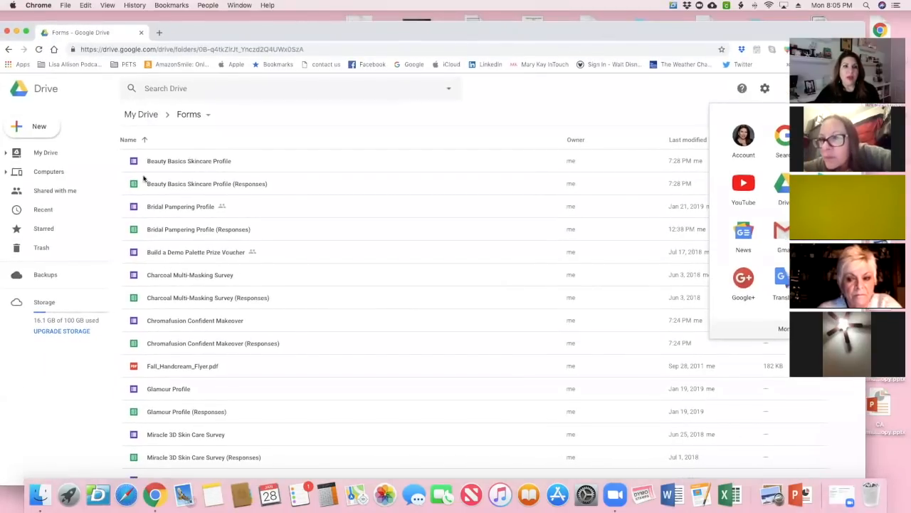
Step: Look through the files in the Forms folder and the folder list at the top level of My Drive
scroll(168, 178, down, 3)
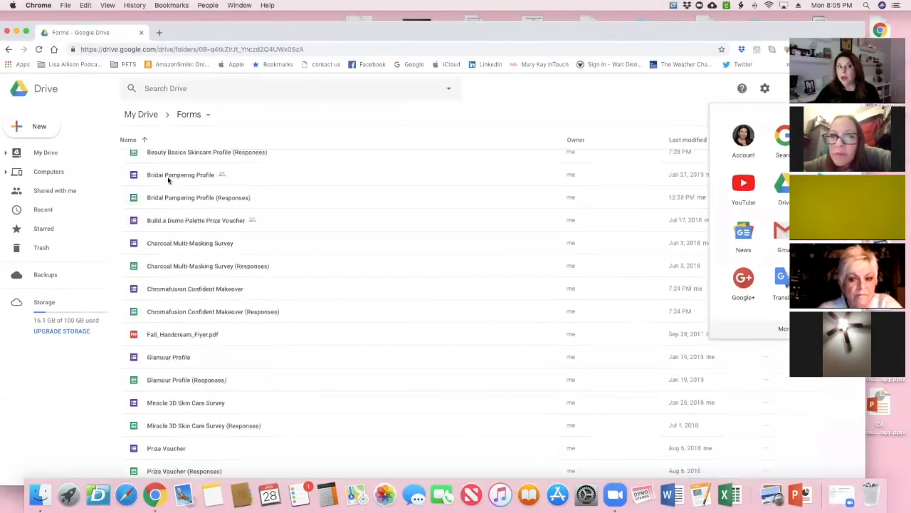
scroll(167, 179, down, 5)
scroll(168, 179, up, 8)
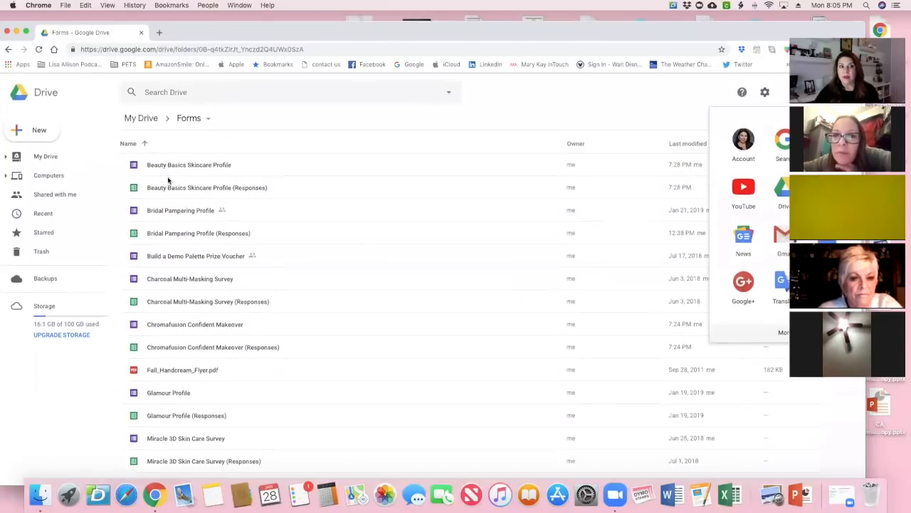
click(134, 114)
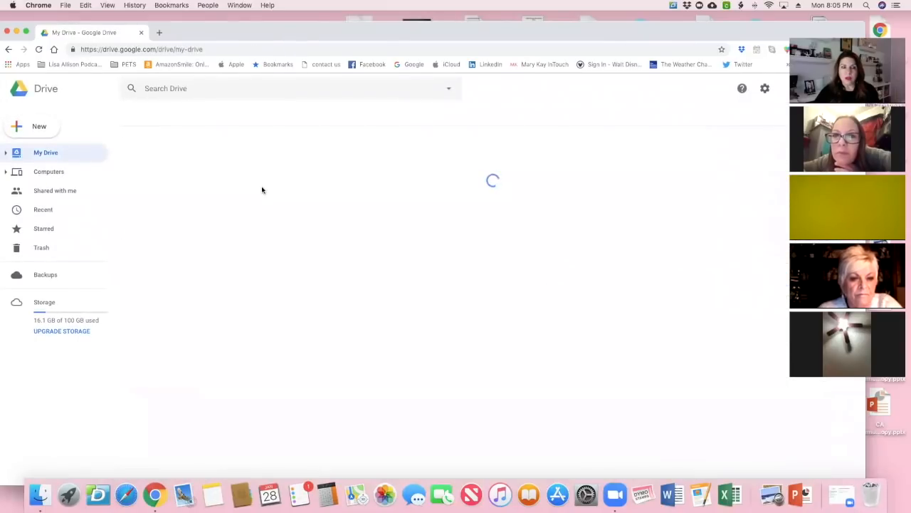
scroll(204, 334, down, 10)
scroll(203, 335, up, 10)
scroll(203, 334, down, 4)
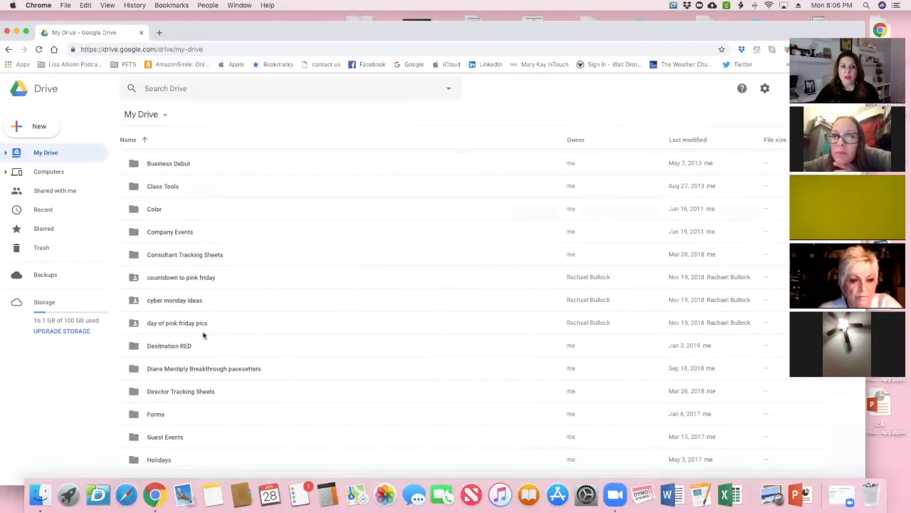
scroll(160, 384, down, 1)
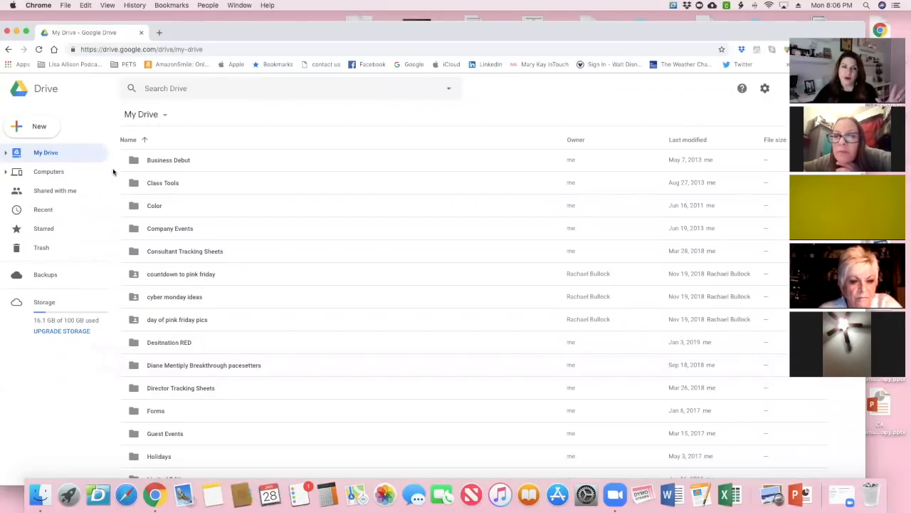
Step: Create a new blank Google Form from My Drive
click(39, 127)
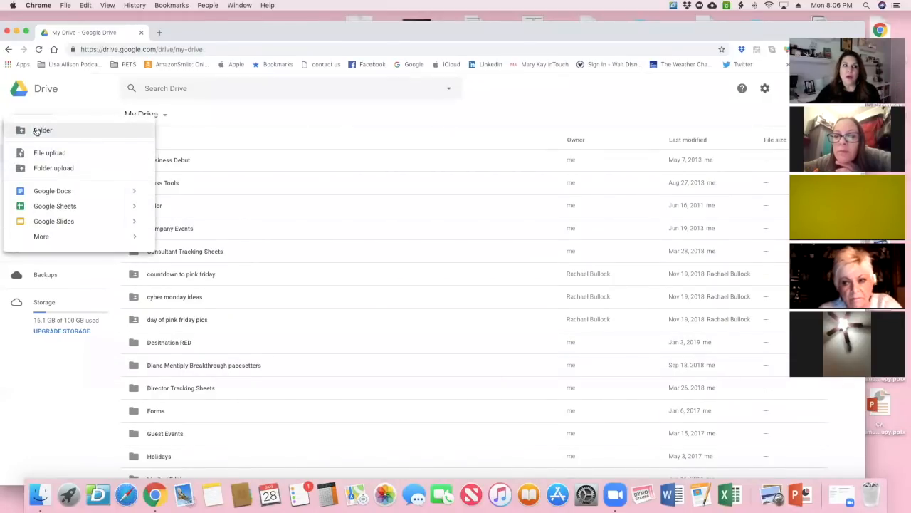
mouse_move(56, 239)
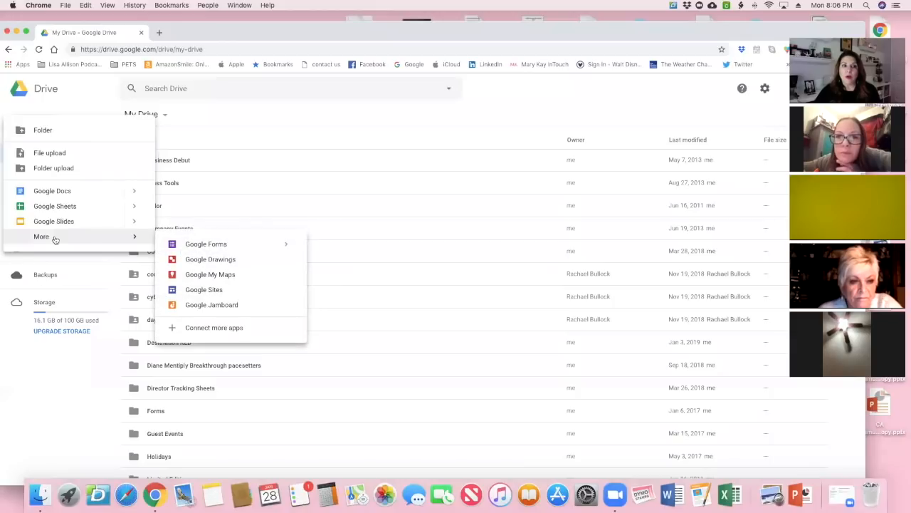
click(199, 249)
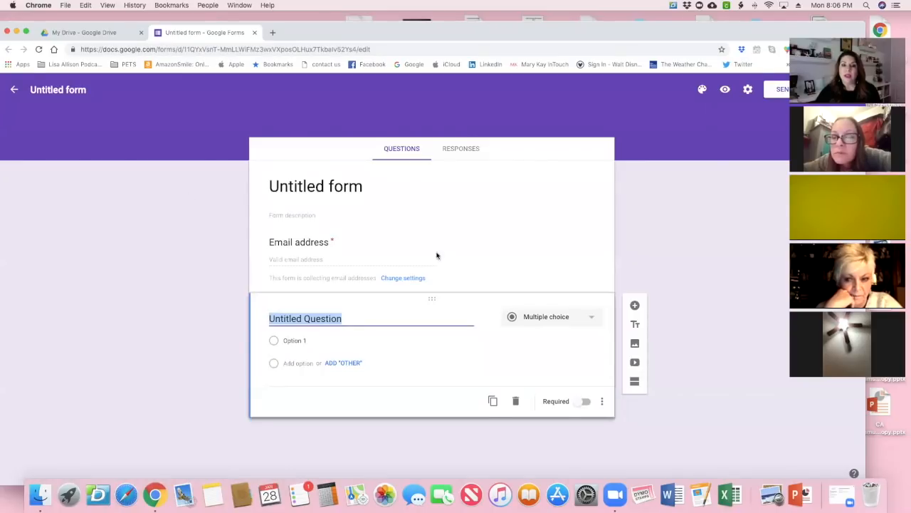
Step: Return to Drive and open the existing Skincare Profile form from the Forms folder
click(121, 33)
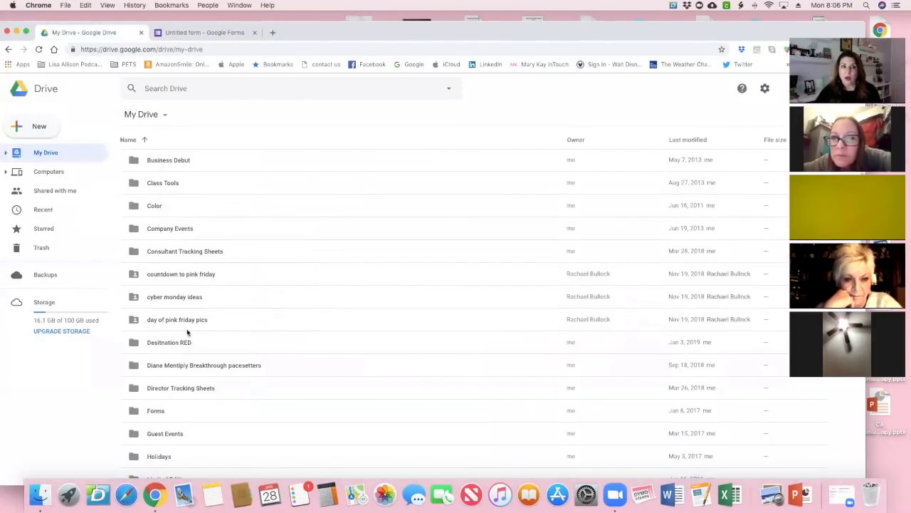
double_click(141, 411)
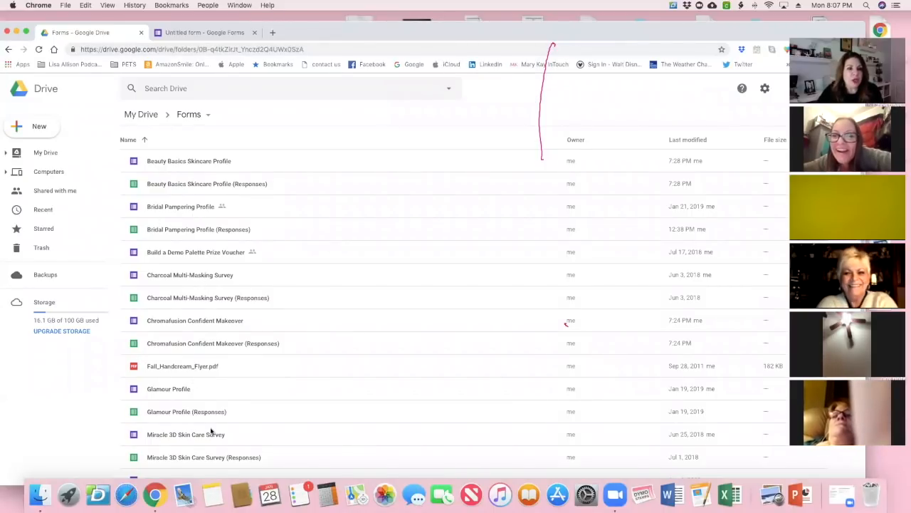
scroll(211, 430, down, 10)
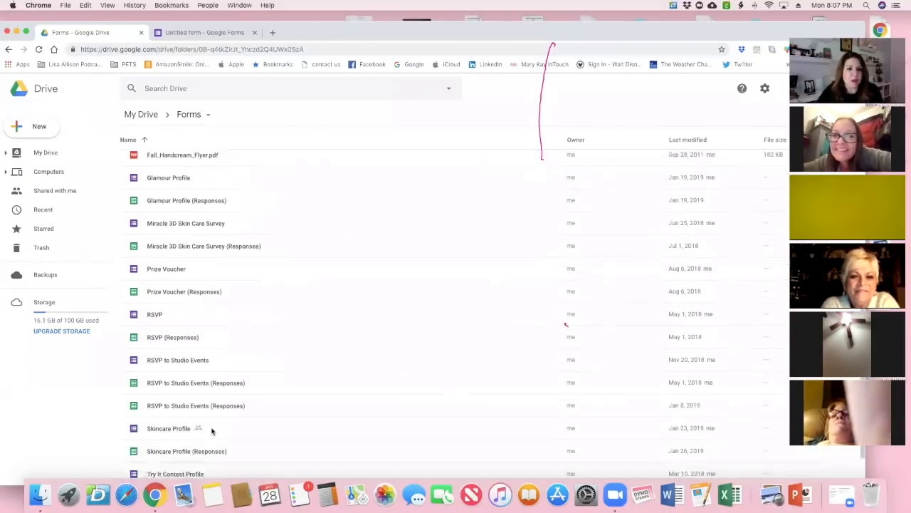
click(172, 384)
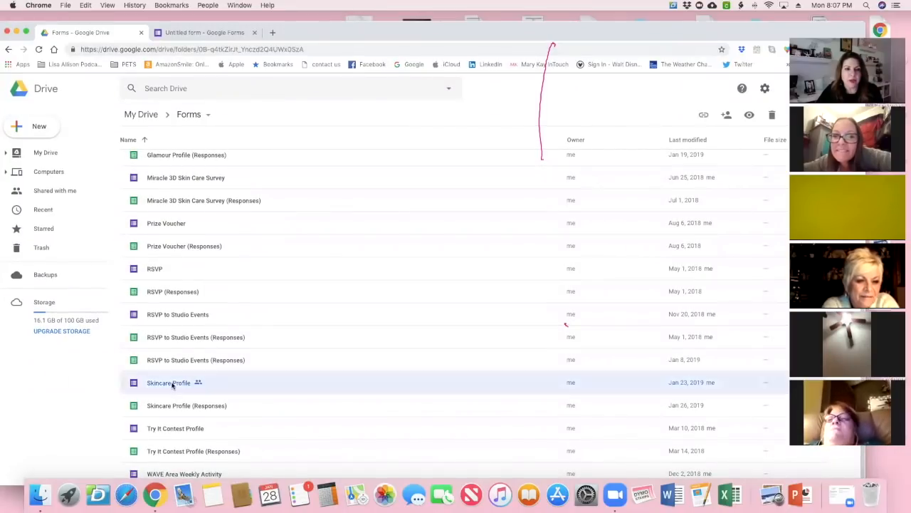
double_click(172, 384)
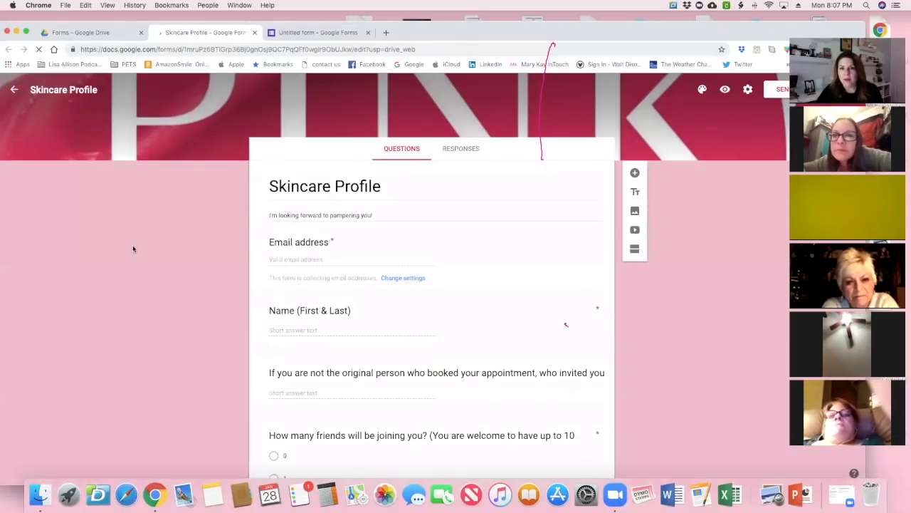
Step: Separate the untitled form into its own window and arrange it beside the Skincare Profile window, with Skincare Profile in front
drag(310, 35, 645, 94)
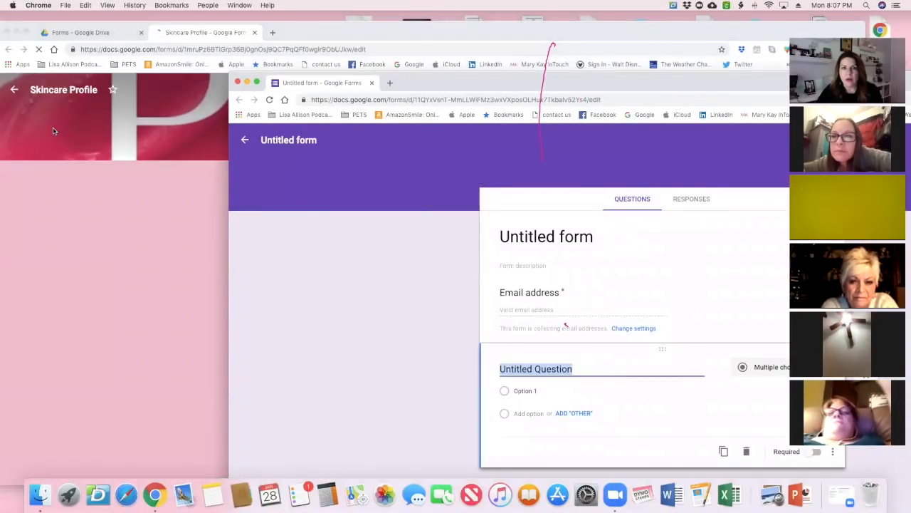
drag(229, 129, 454, 129)
drag(514, 34, 382, 42)
drag(736, 141, 503, 146)
drag(285, 41, 301, 31)
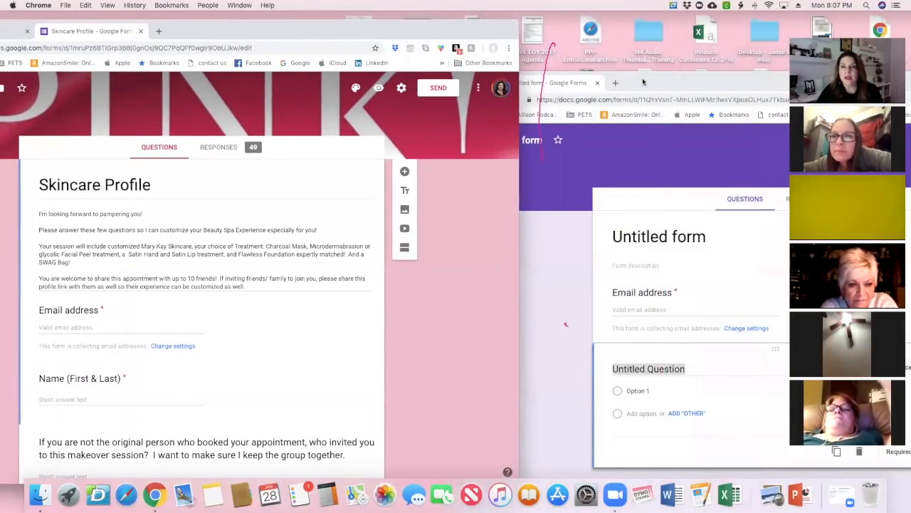
drag(581, 82, 586, 45)
drag(698, 48, 625, 47)
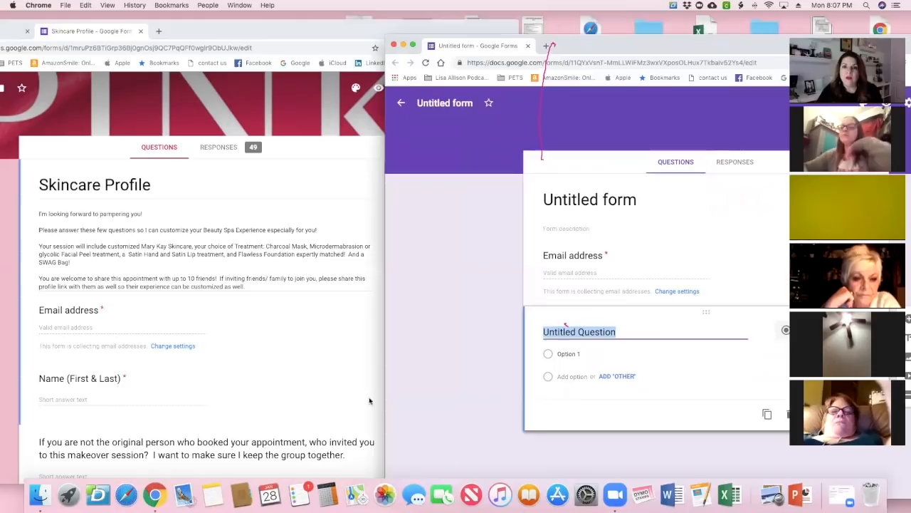
click(299, 165)
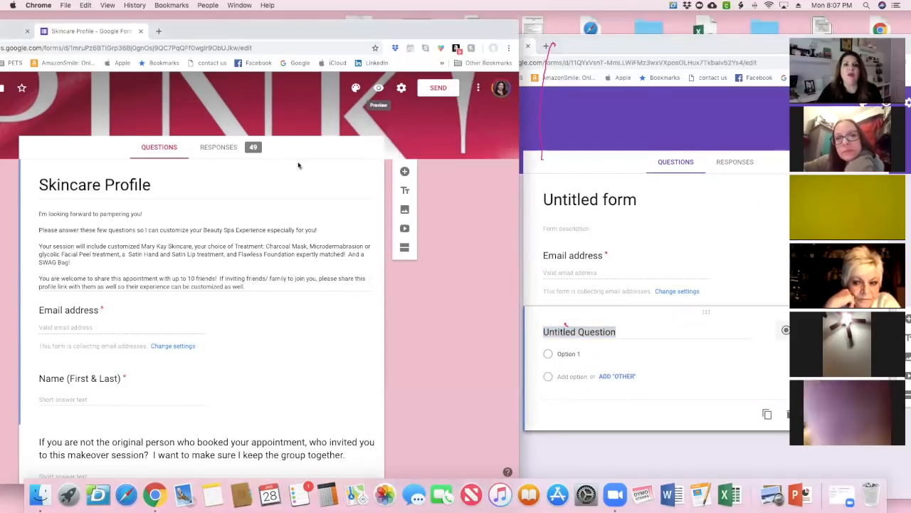
drag(326, 31, 362, 25)
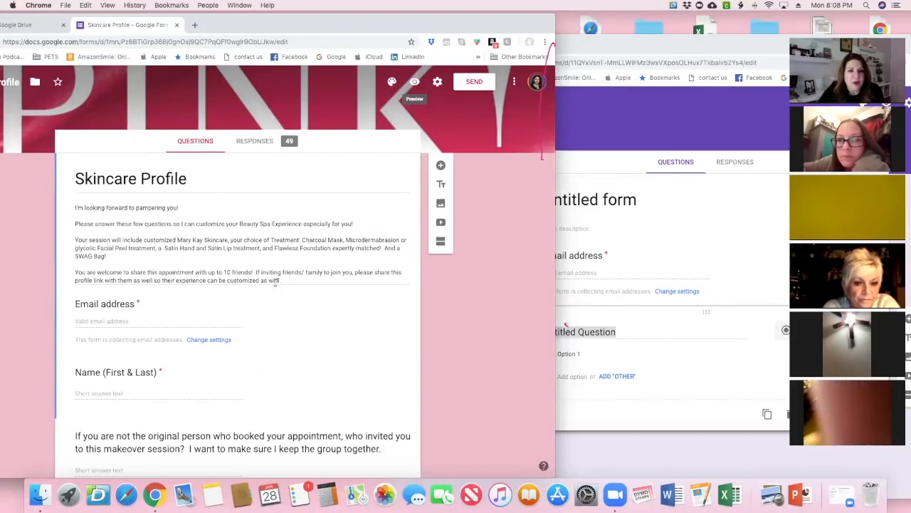
Step: Reword the end of the Skincare Profile description so that its last sentence finishes with "customized too."
click(279, 280)
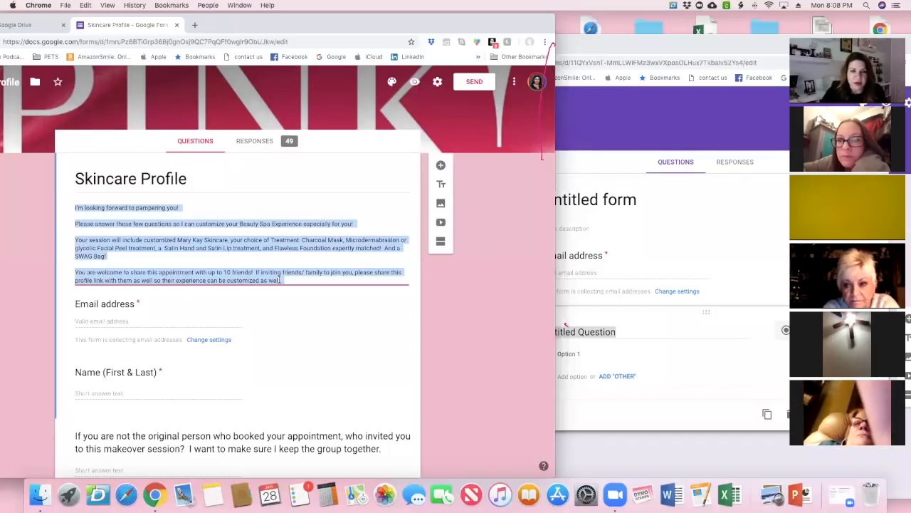
click(279, 280)
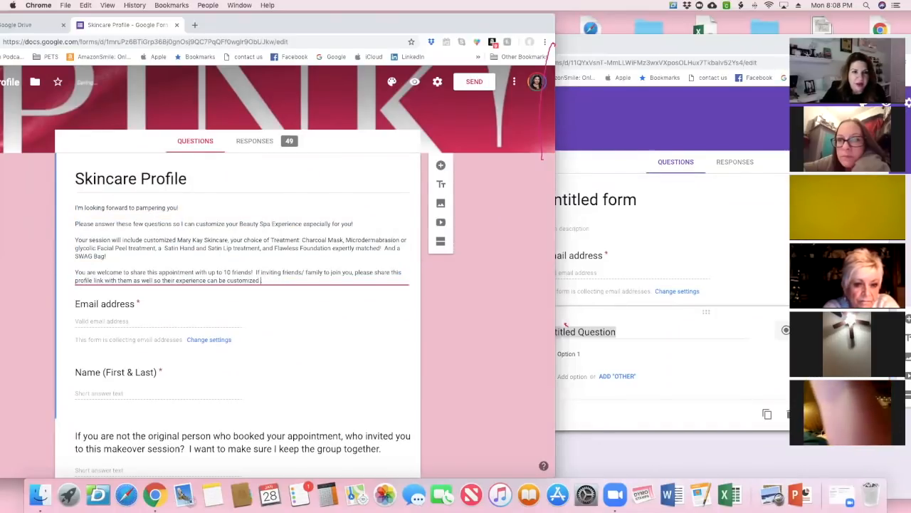
text(too.)
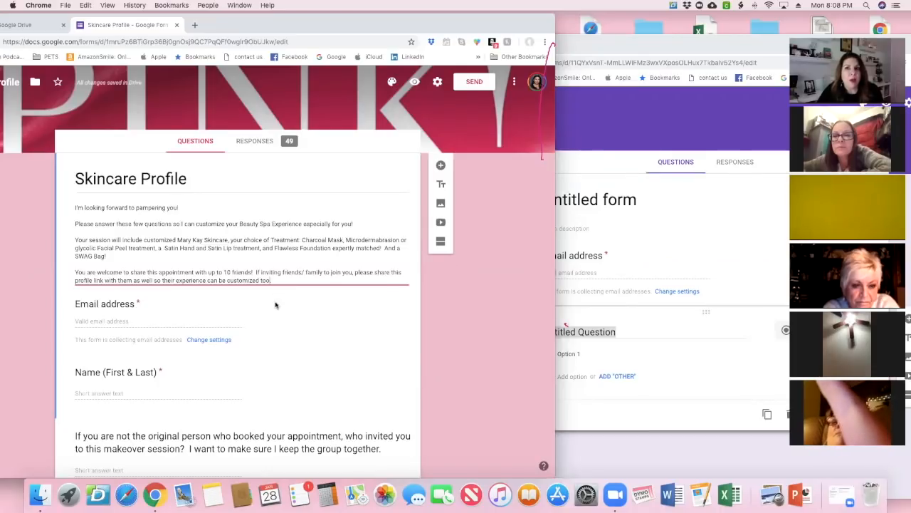
Step: Compare the email address fields of both forms and review the Skincare Profile questions through the number of friends joining
scroll(277, 305, down, 2)
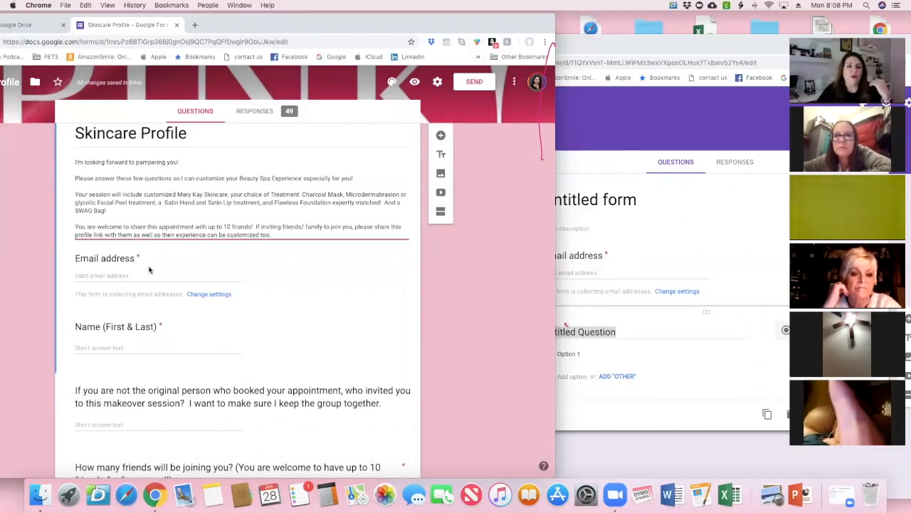
scroll(474, 191, down, 1)
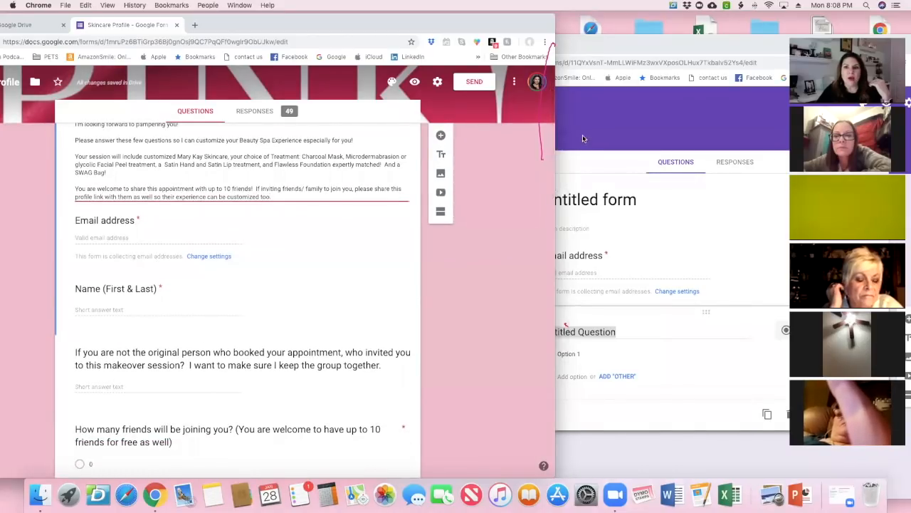
click(581, 291)
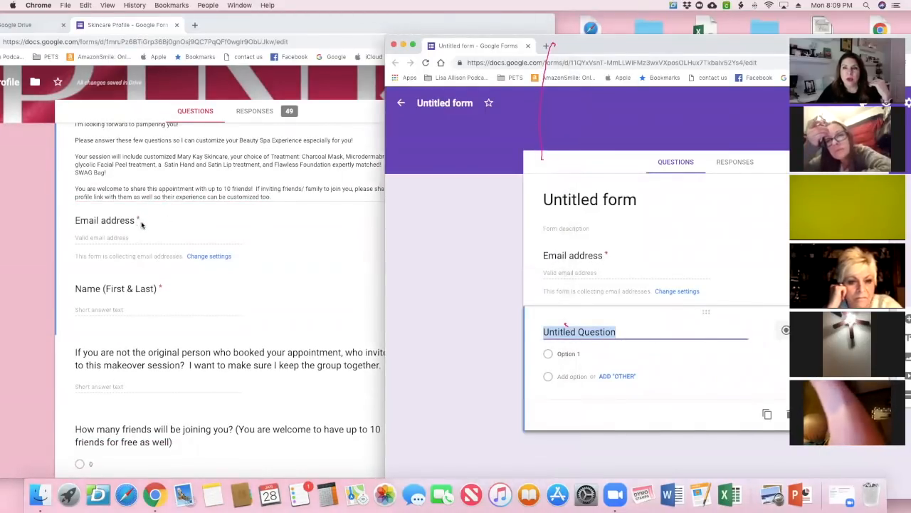
drag(568, 49, 611, 52)
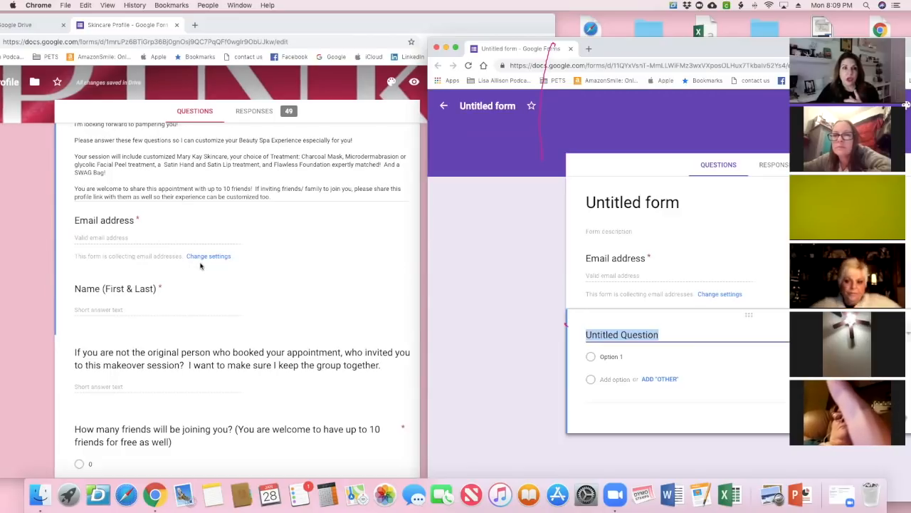
scroll(140, 300, down, 1)
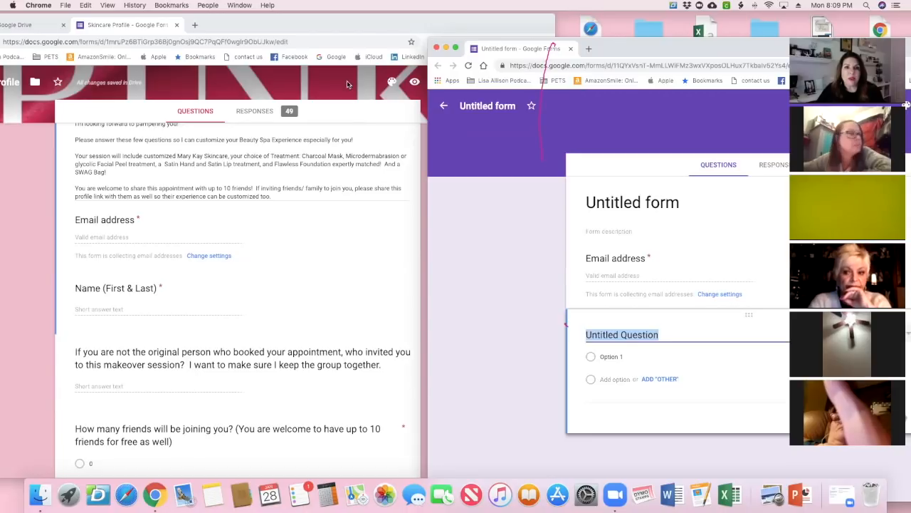
click(360, 125)
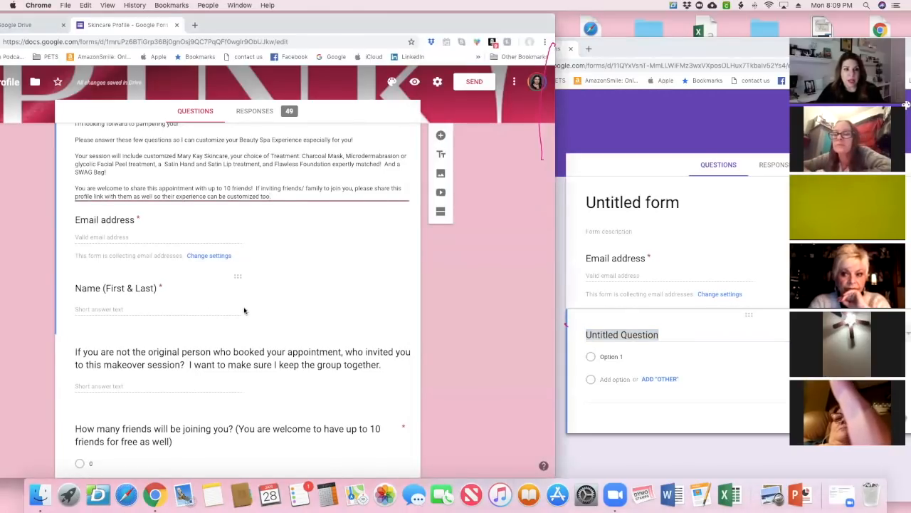
scroll(242, 308, down, 2)
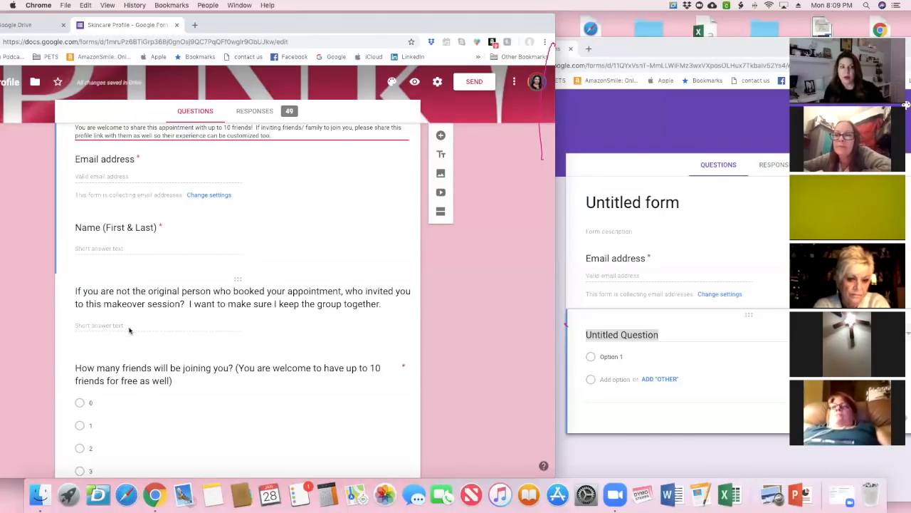
scroll(157, 324, down, 2)
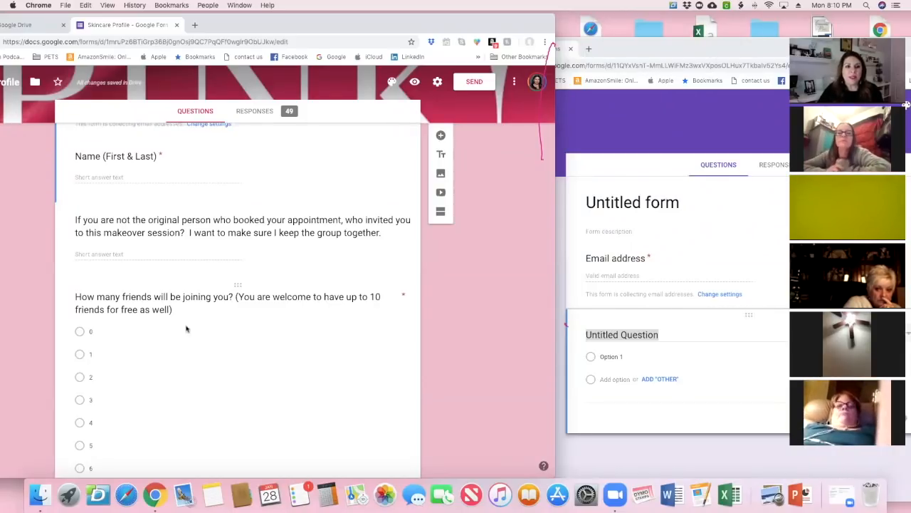
scroll(166, 318, down, 2)
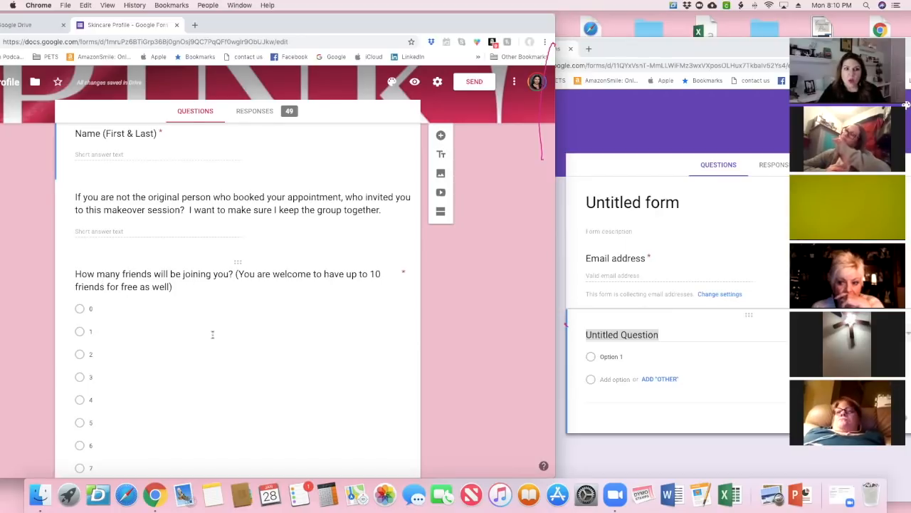
scroll(212, 335, down, 3)
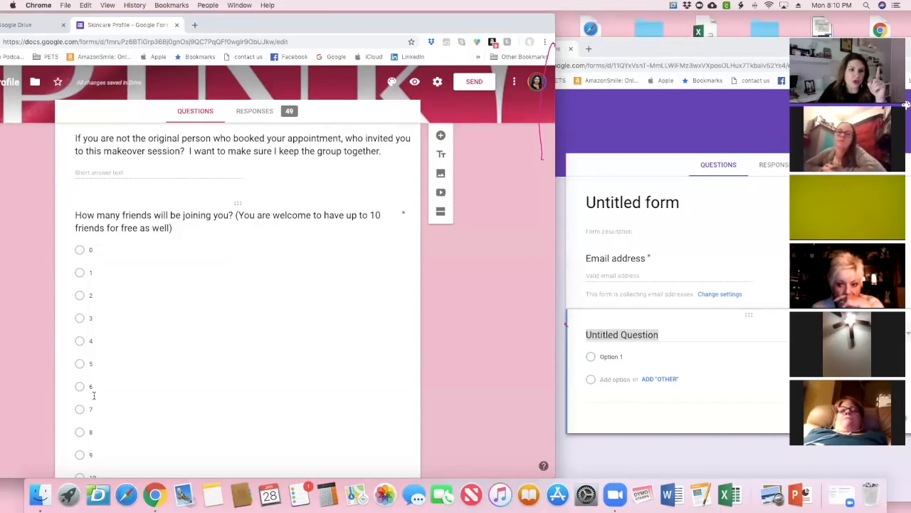
Step: Review the remaining Skincare Profile questions, from the number of friends joining through the desired skin change, and return to the form's description
scroll(93, 395, down, 3)
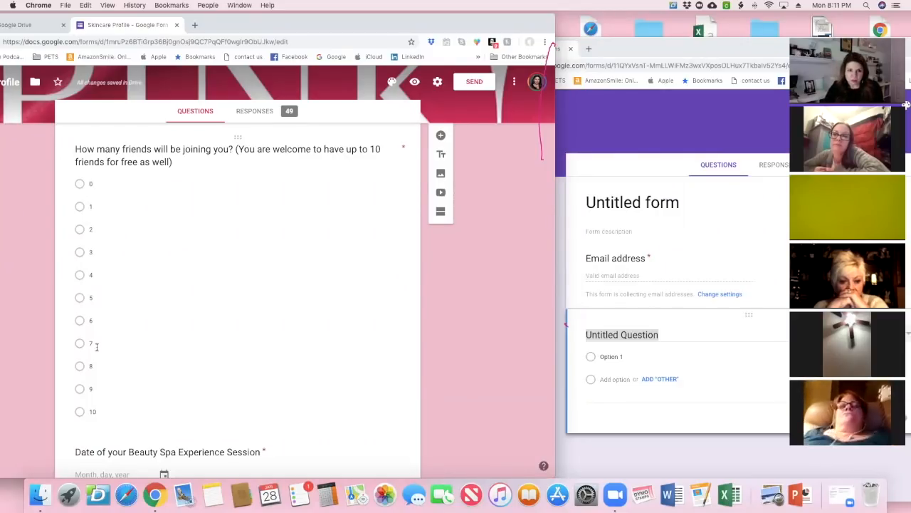
scroll(98, 346, down, 3)
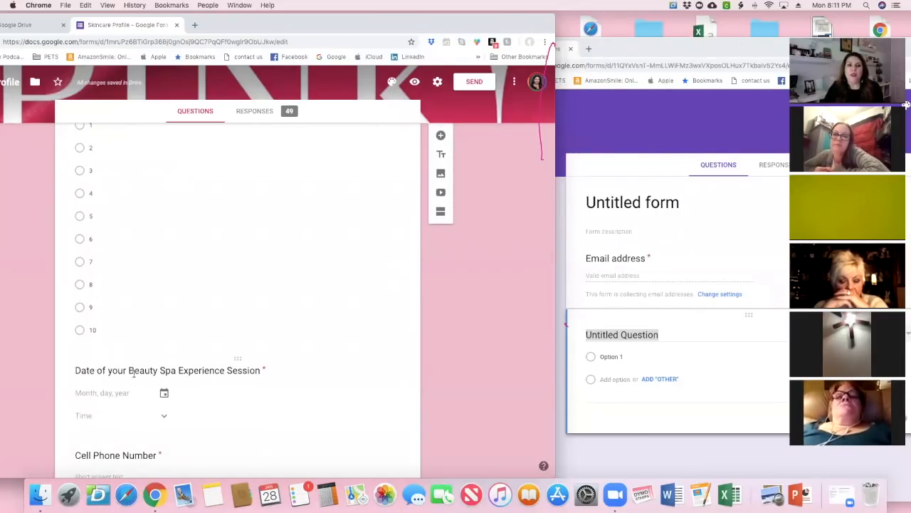
scroll(168, 363, down, 3)
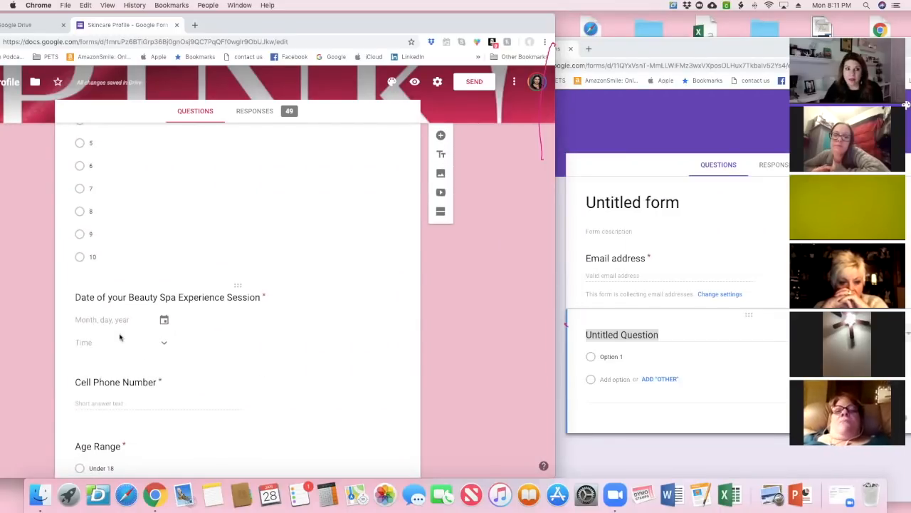
scroll(173, 379, down, 3)
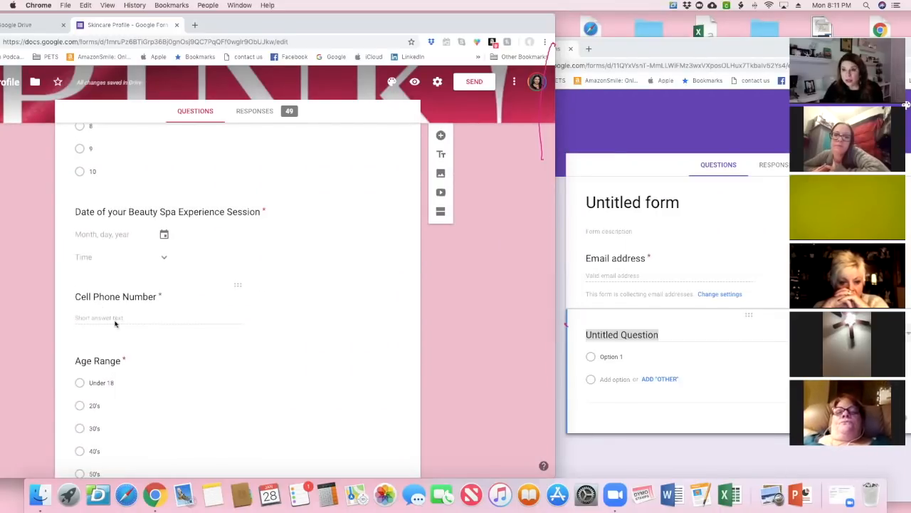
scroll(128, 335, down, 5)
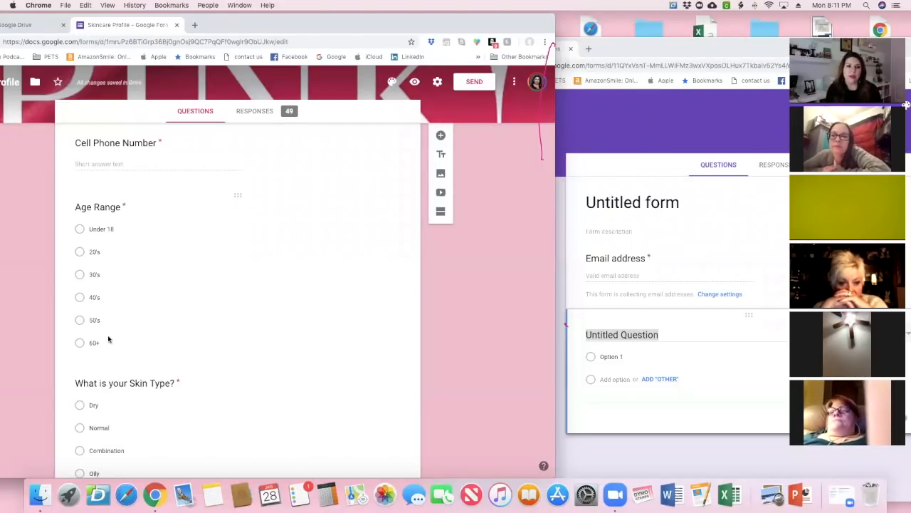
scroll(108, 340, down, 5)
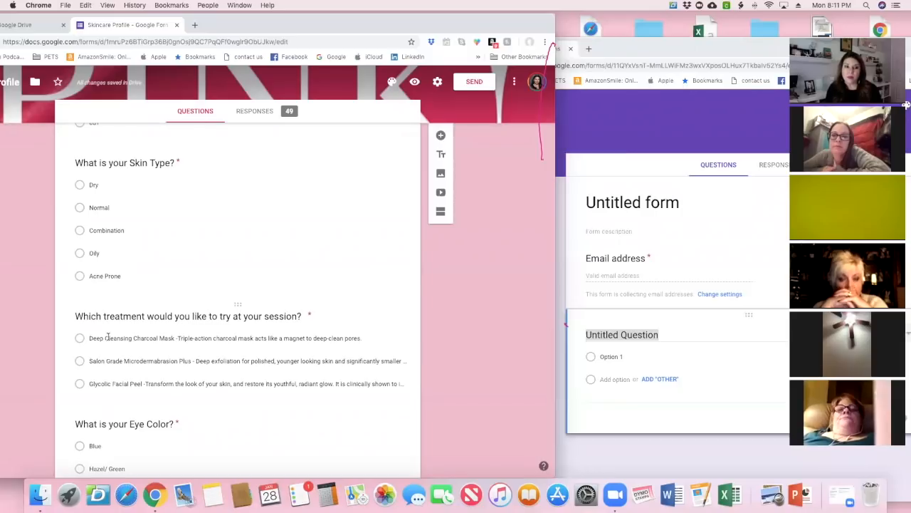
scroll(83, 306, down, 1)
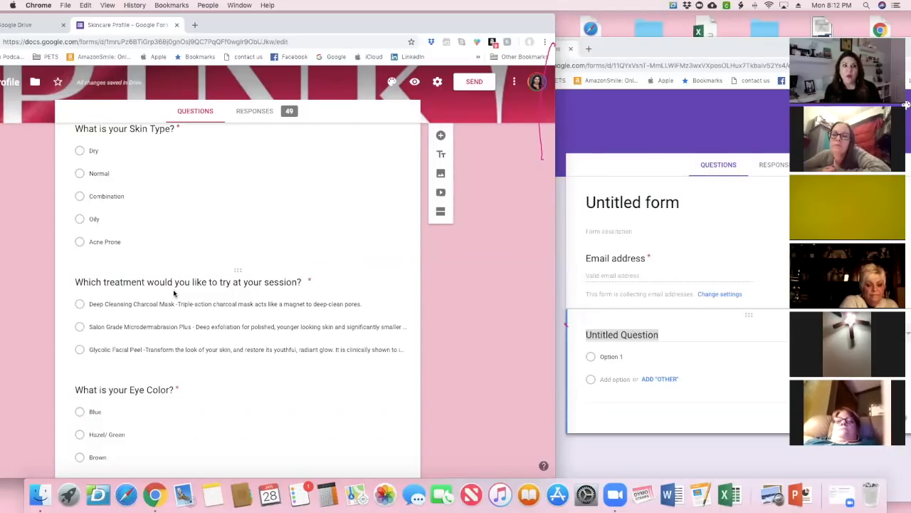
scroll(174, 293, down, 3)
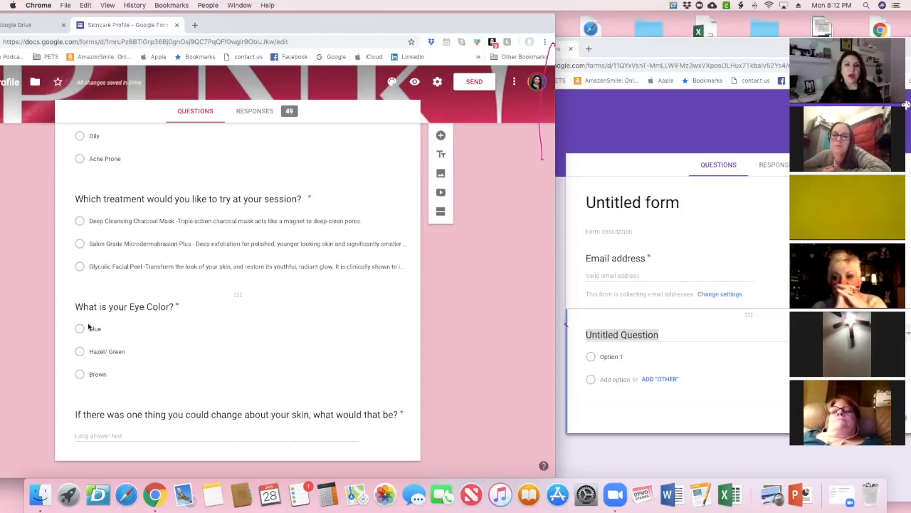
scroll(88, 326, down, 1)
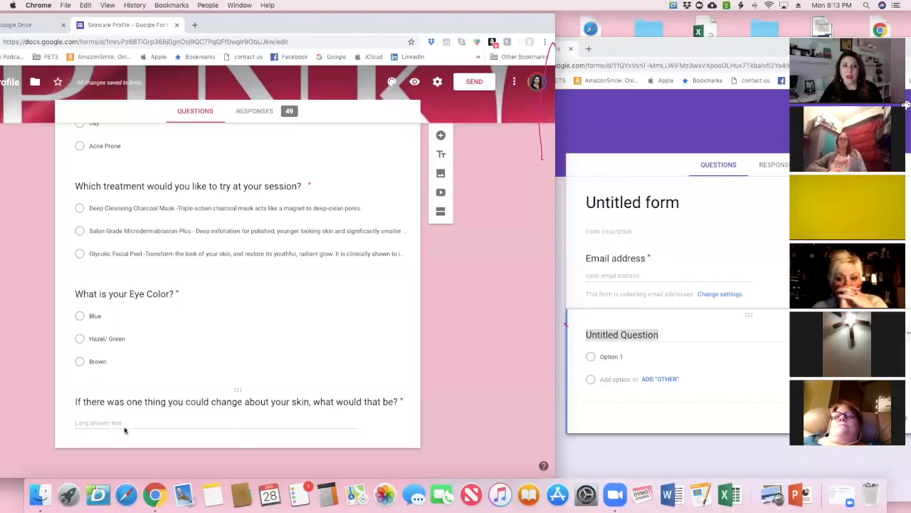
scroll(158, 288, up, 5)
scroll(158, 288, up, 5)
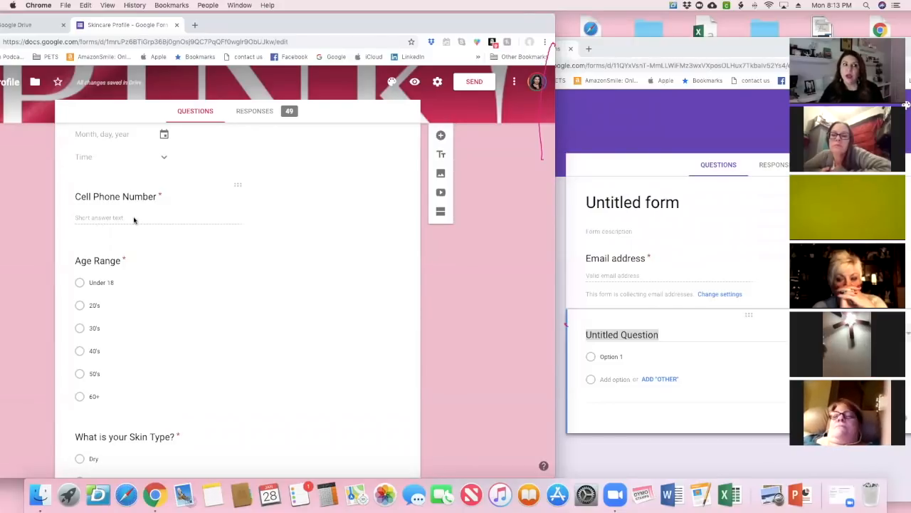
scroll(134, 220, up, 3)
scroll(134, 220, up, 10)
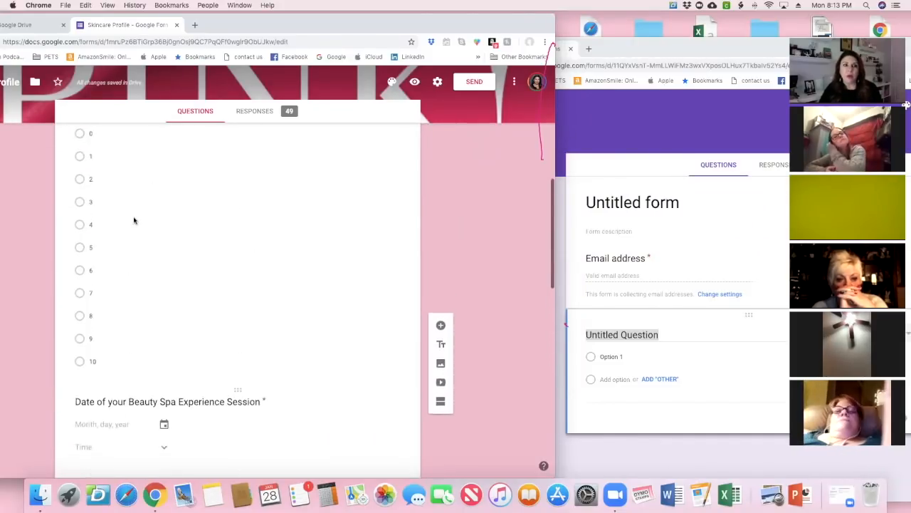
scroll(134, 217, up, 5)
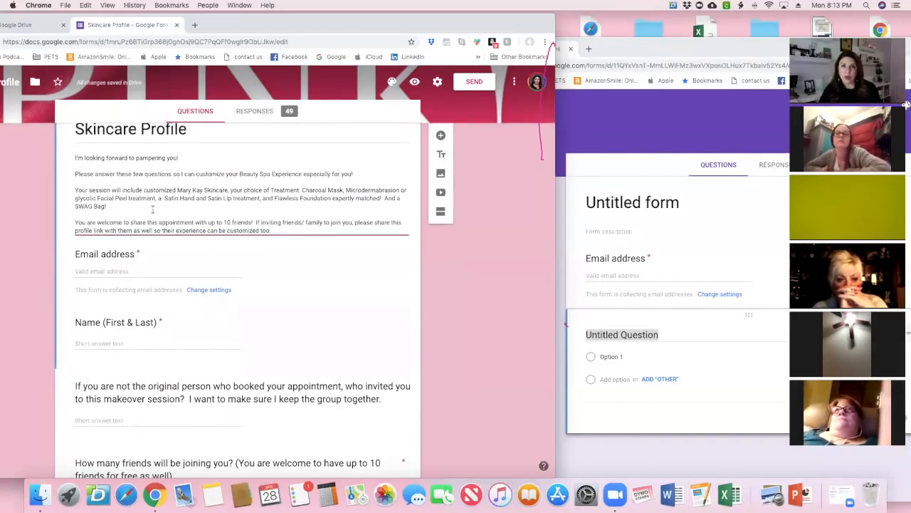
scroll(171, 142, up, 3)
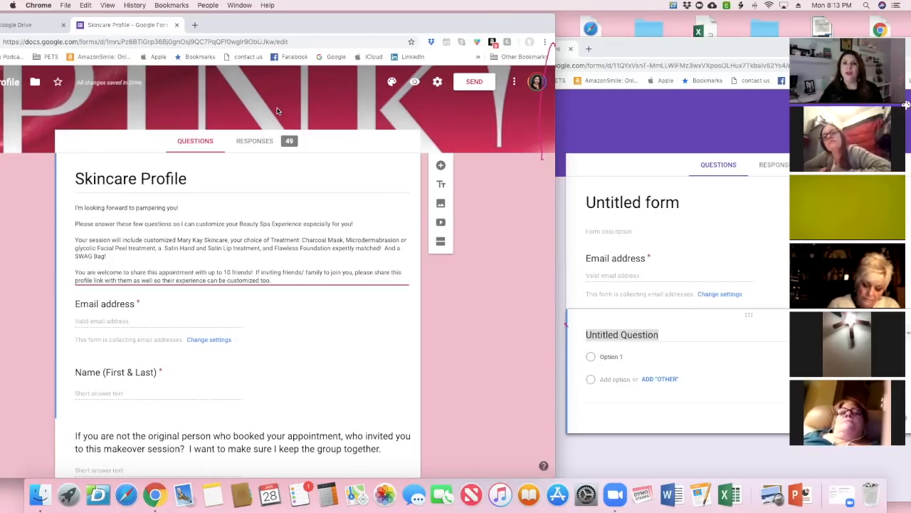
Step: Title the new untitled form "Skincare Profile"
click(633, 50)
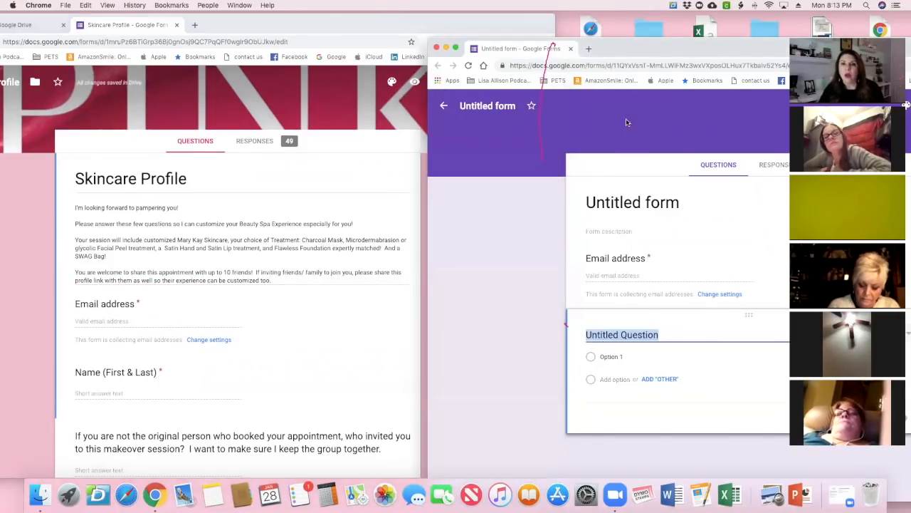
click(596, 205)
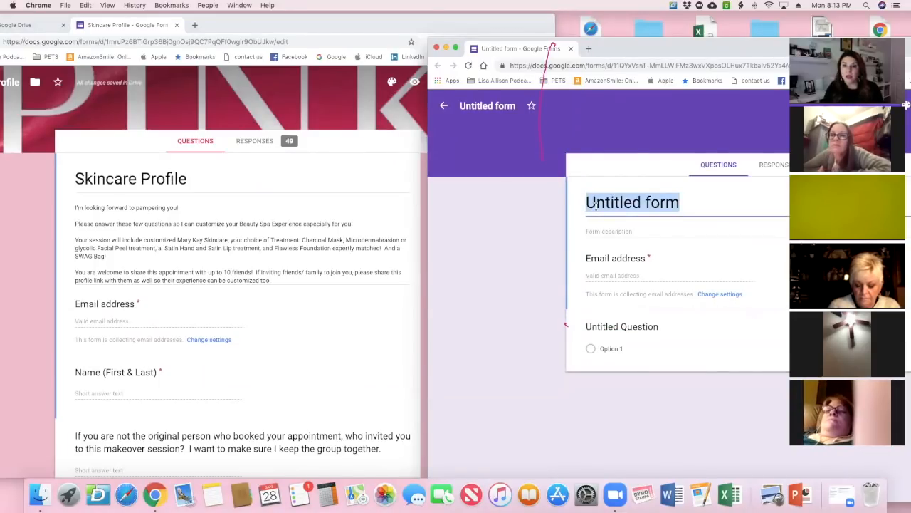
text(Sk)
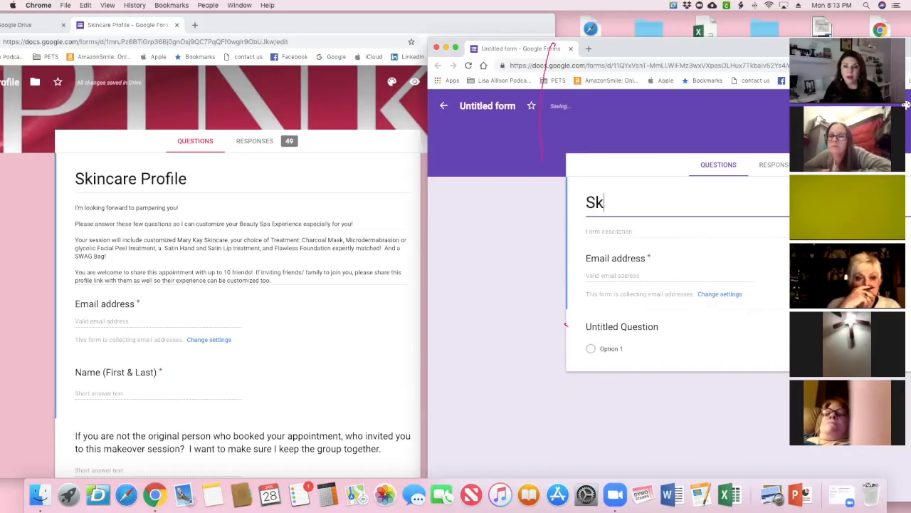
text(incare )
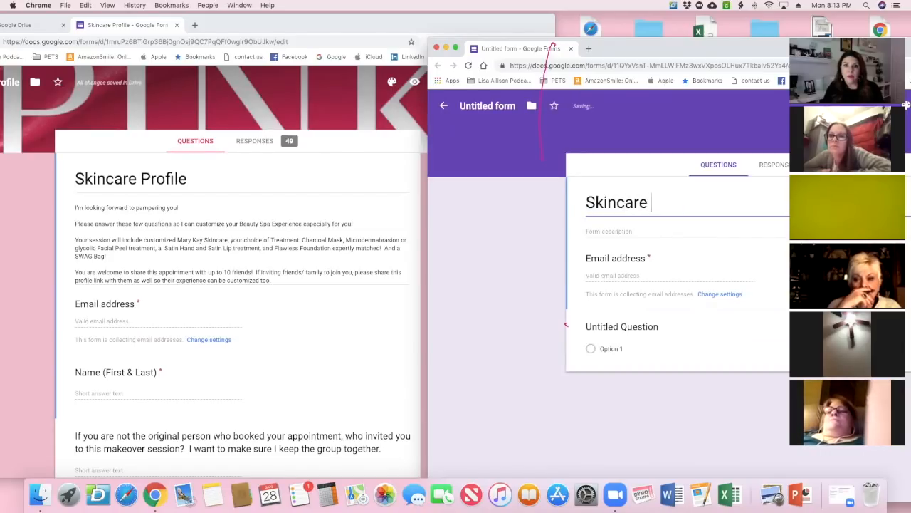
text(Profile)
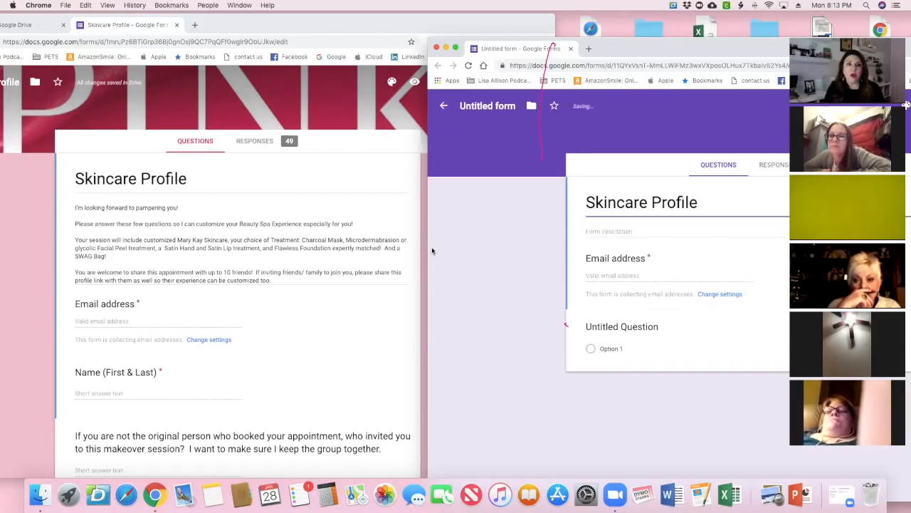
Step: Copy the entire description text of the existing Skincare Profile form into the new form's description
click(342, 265)
drag(74, 208, 311, 282)
key(super+c)
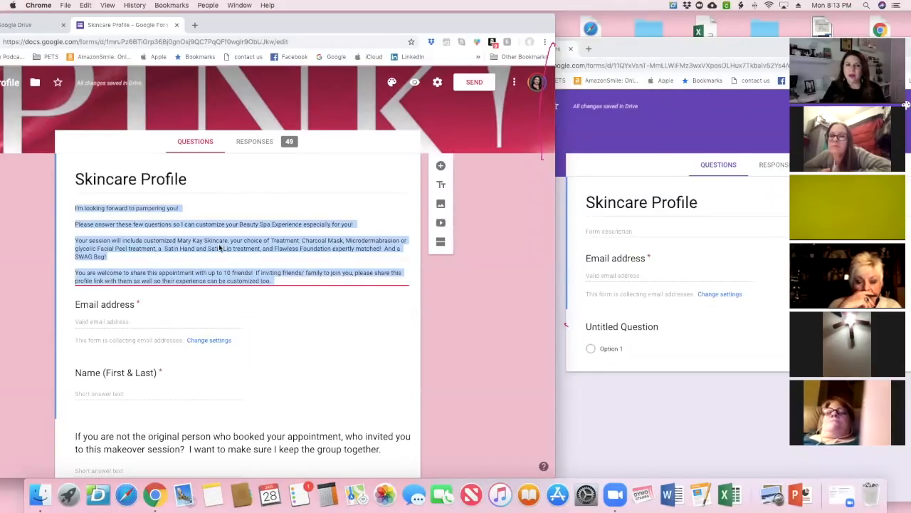
right_click(219, 248)
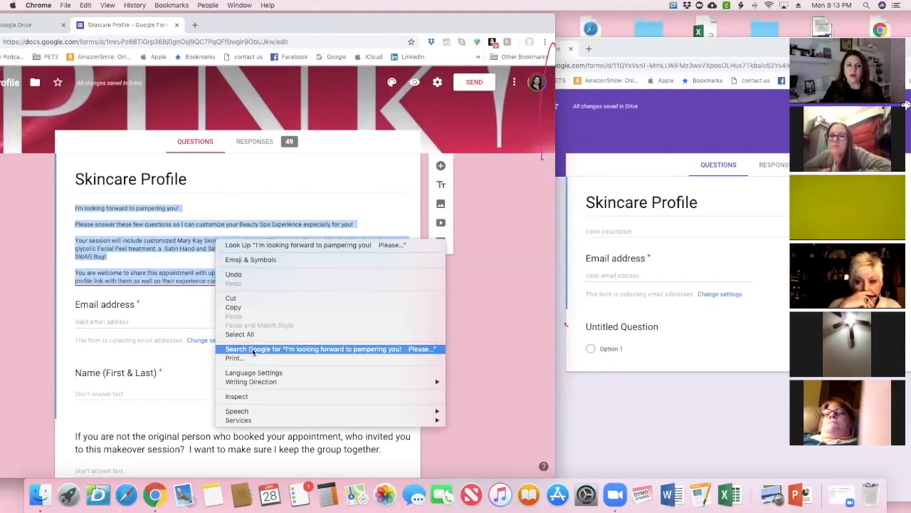
click(235, 307)
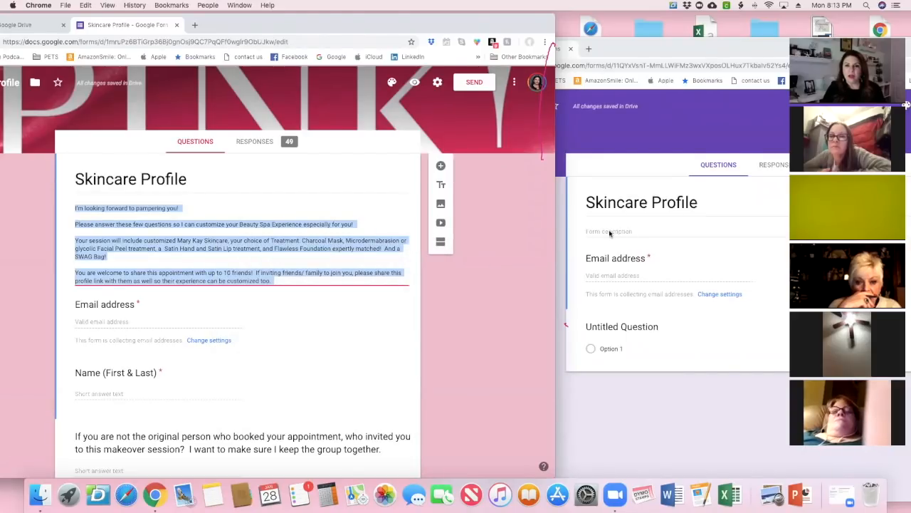
click(578, 231)
right_click(589, 229)
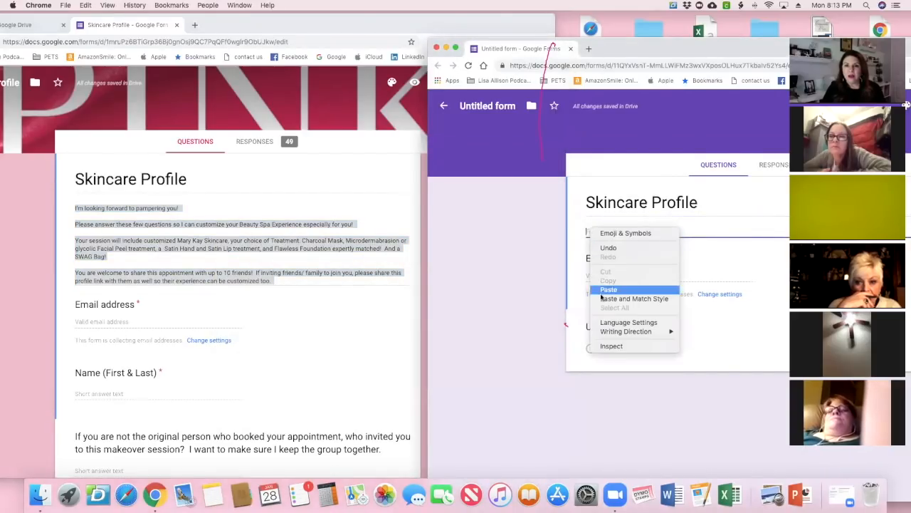
click(633, 294)
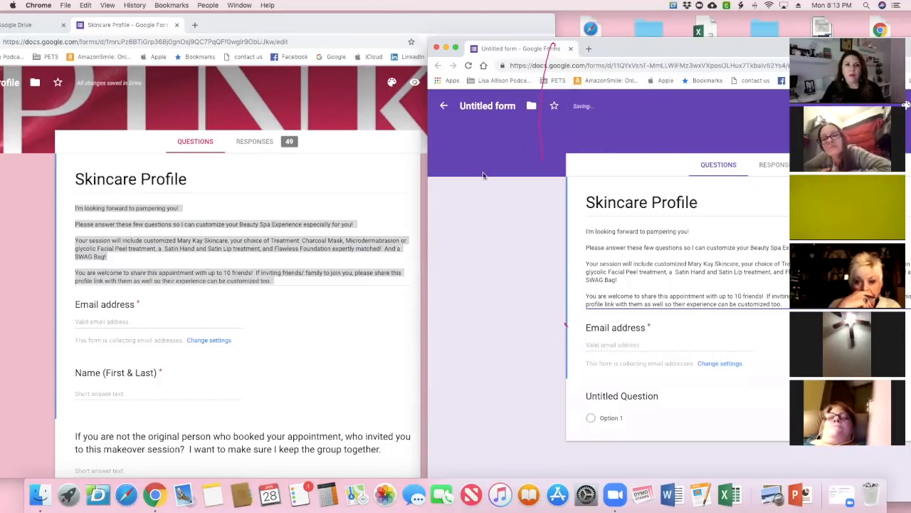
Step: Swap the places of the two form windows and narrow the new form's window, keeping the existing Skincare Profile beside it
scroll(214, 354, down, 1)
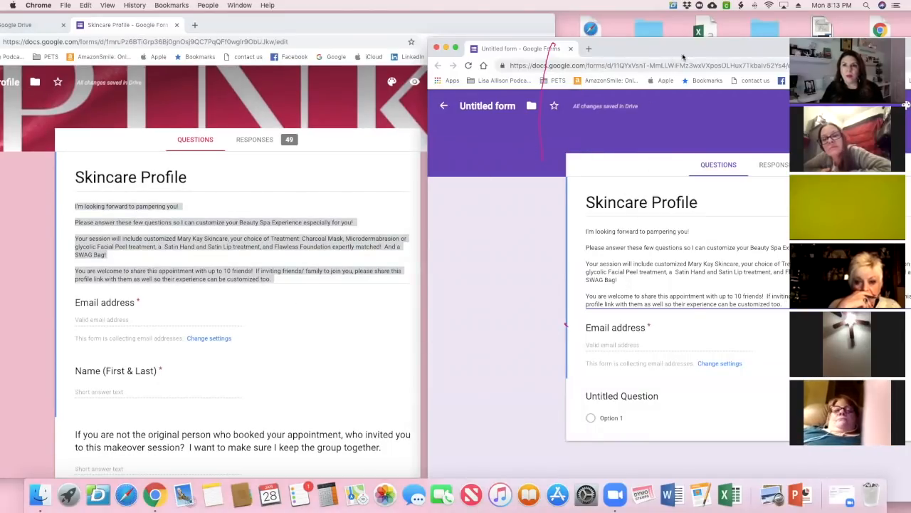
drag(704, 50, 830, 57)
click(333, 33)
drag(334, 63, 298, 47)
drag(651, 126, 504, 121)
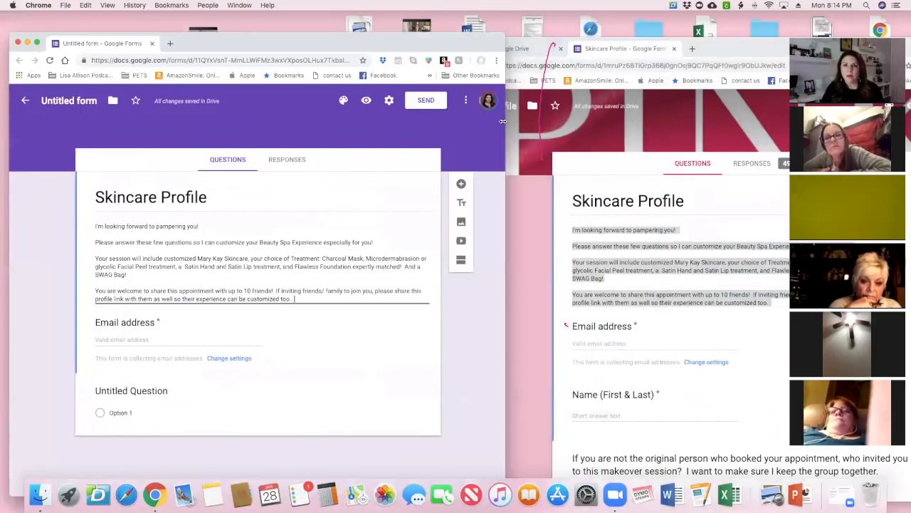
click(708, 47)
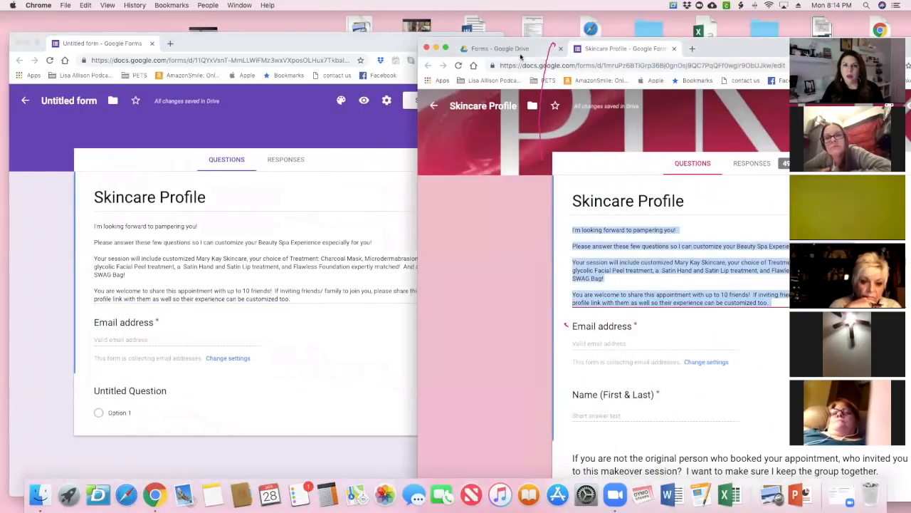
drag(584, 52, 678, 52)
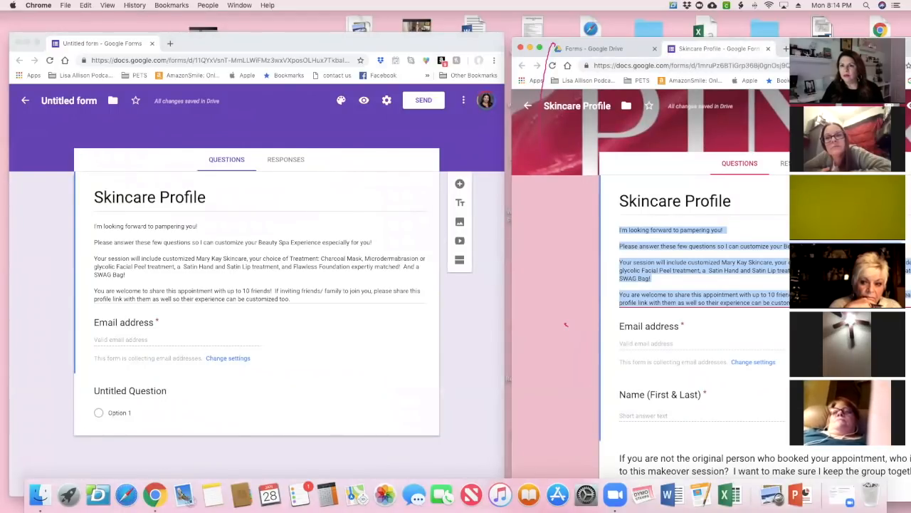
drag(783, 48, 676, 10)
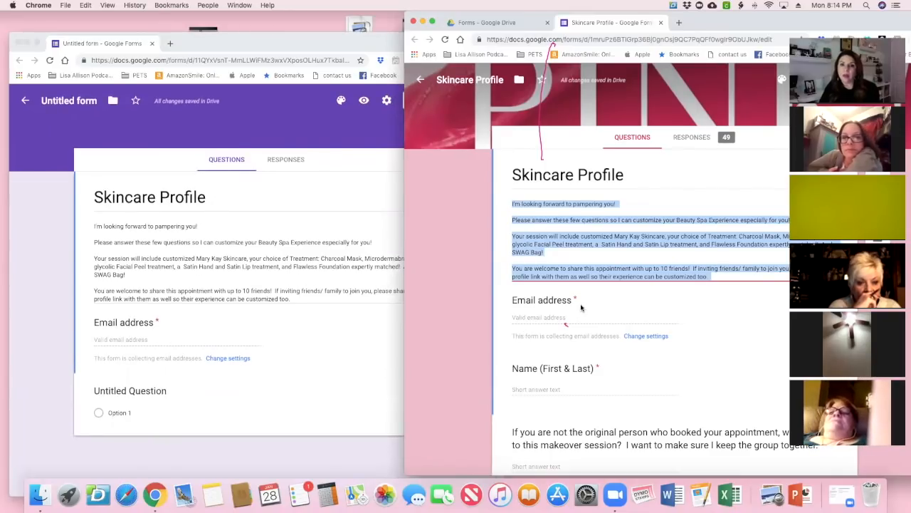
Step: Title the new form's first untitled question "Name (First & Last)"
click(220, 395)
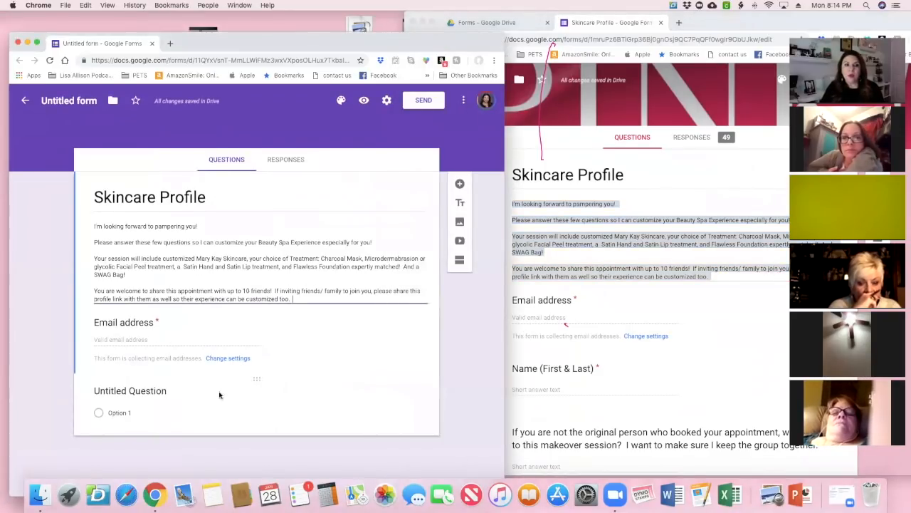
click(146, 389)
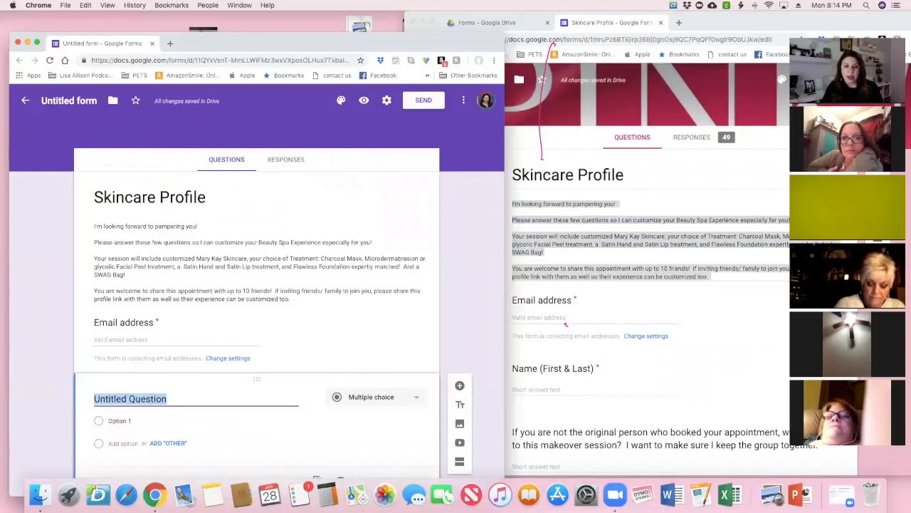
text(Name (Fir)
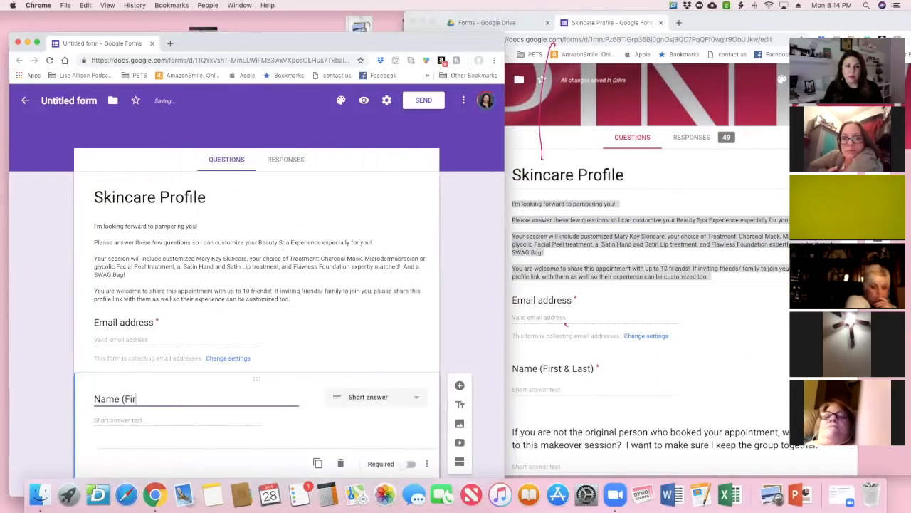
text(st)
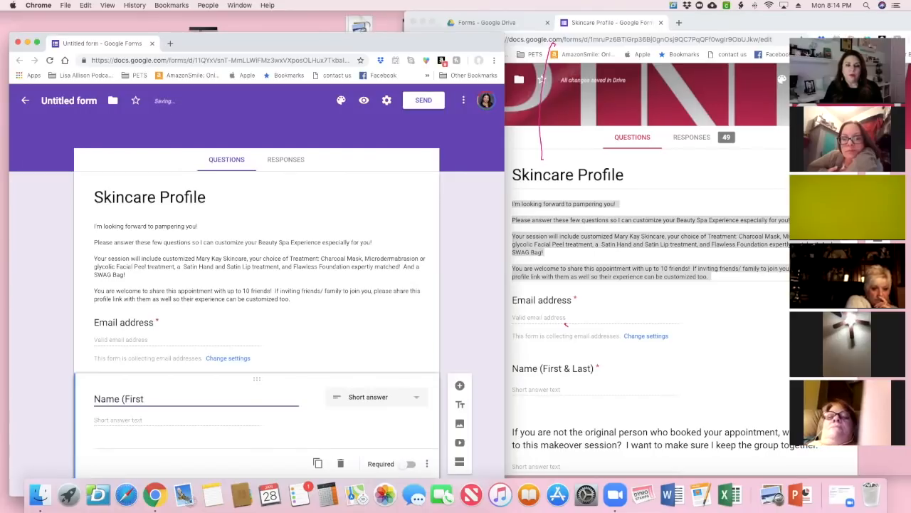
text( & Last)
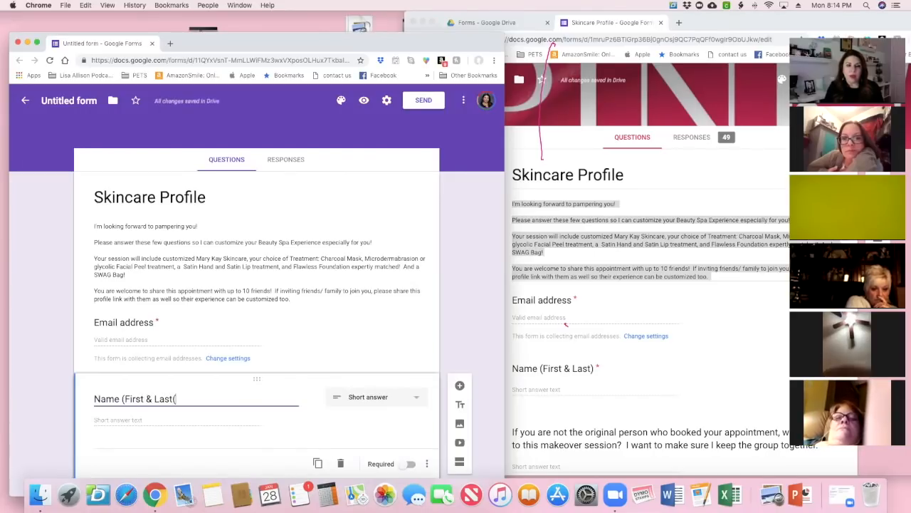
text())
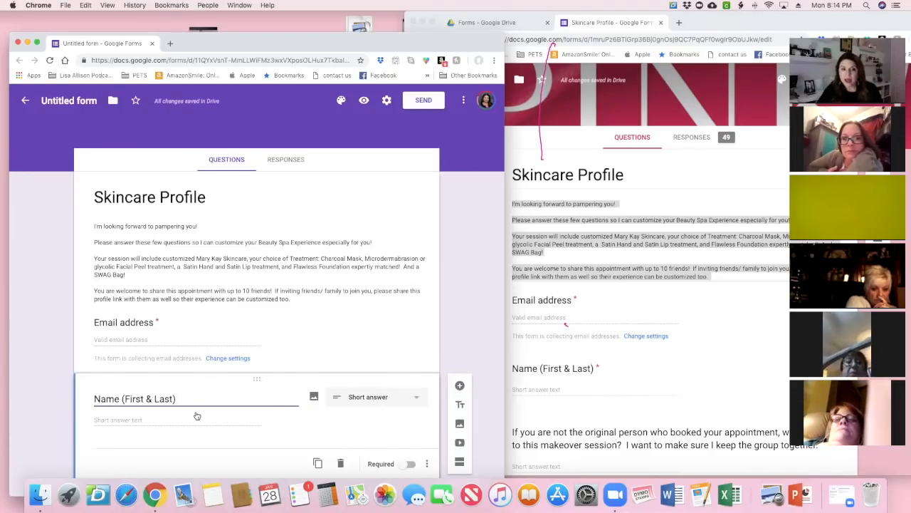
Step: Look through the answer types for the name question, keep Short answer, and make the question required
click(413, 400)
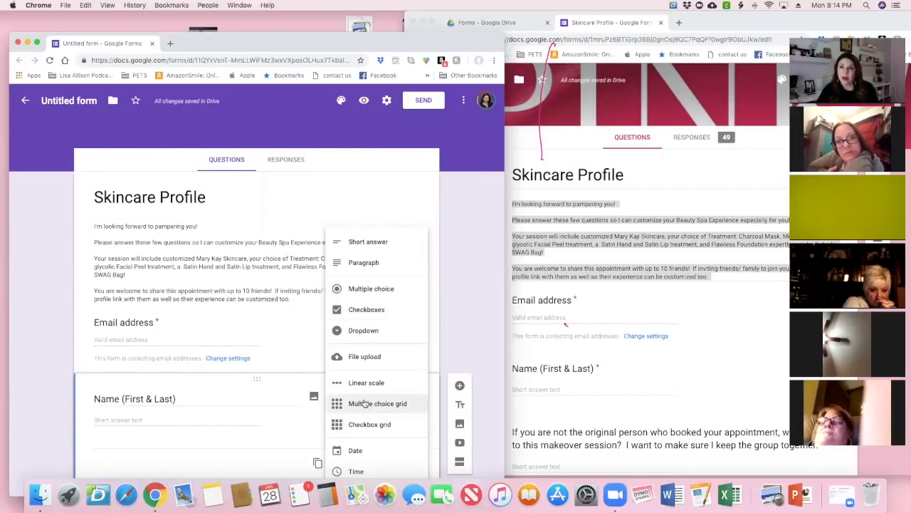
click(219, 399)
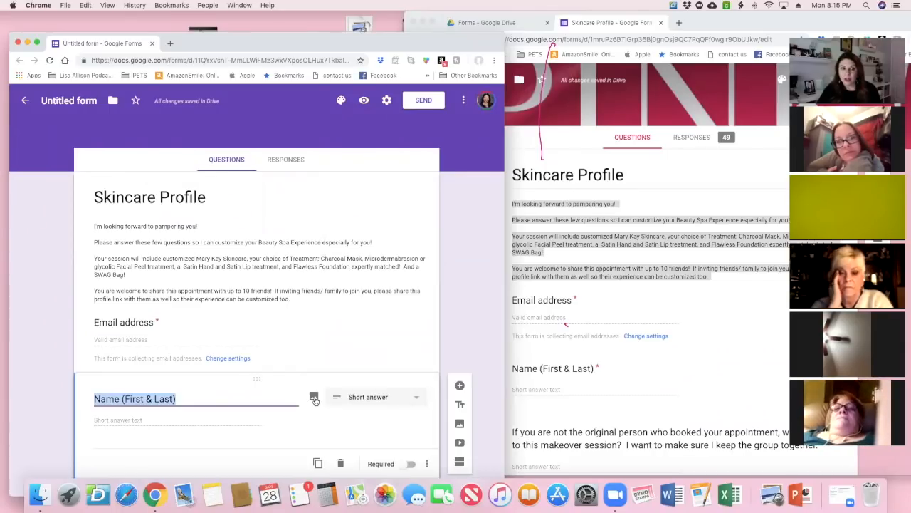
scroll(262, 410, down, 1)
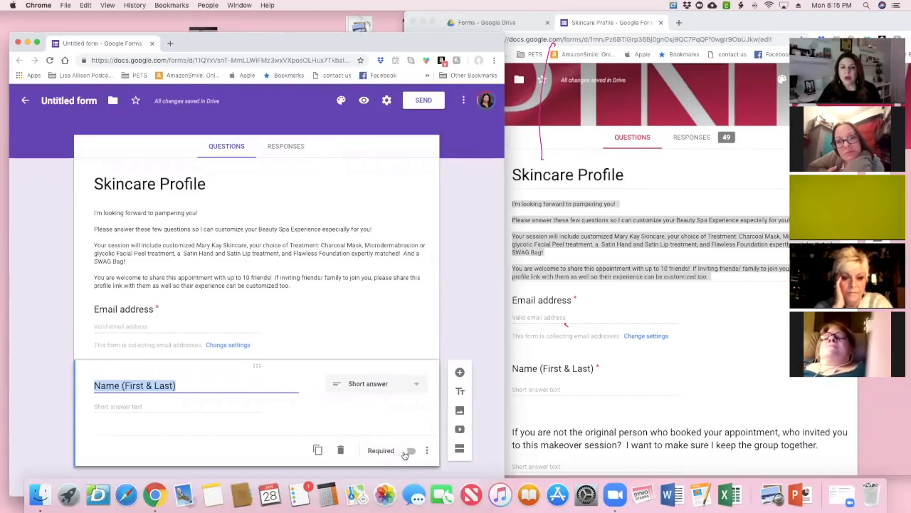
click(407, 452)
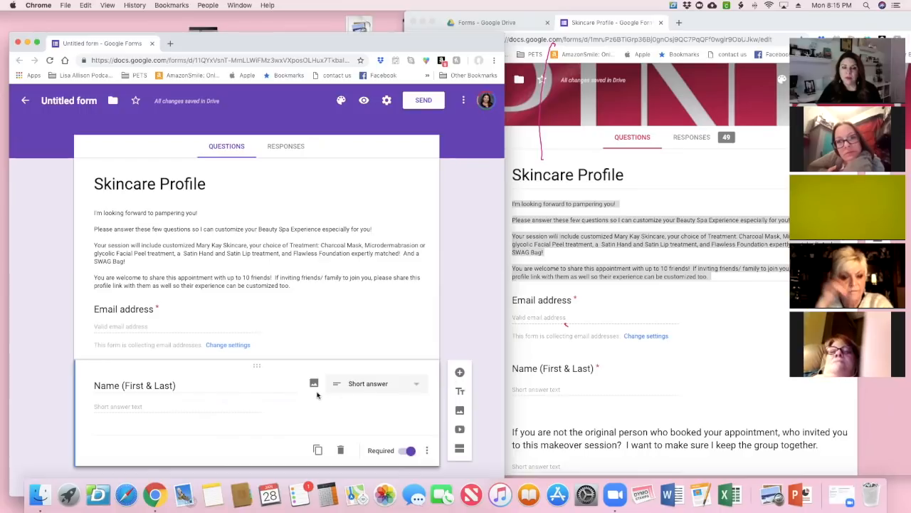
Step: Add a new question after the name question and shift the existing Skincare Profile window slightly away from the new form
key(super+shift+Return)
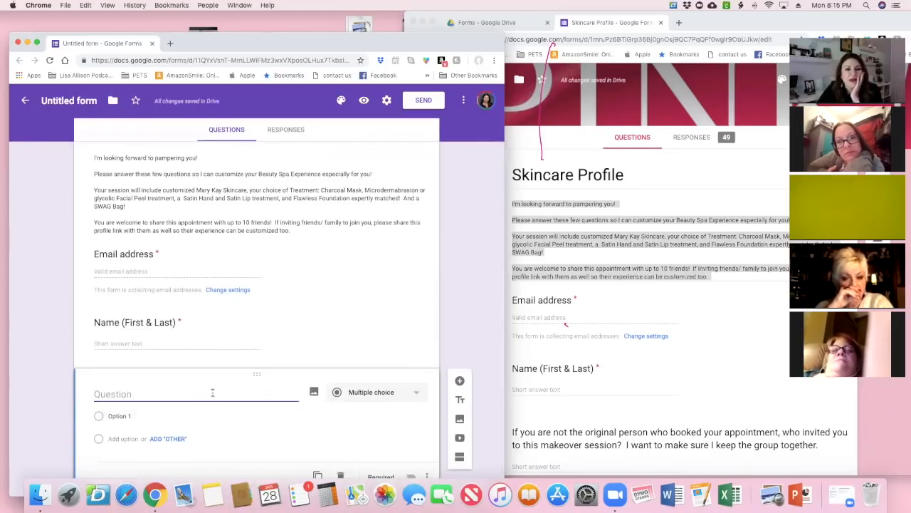
scroll(600, 266, down, 4)
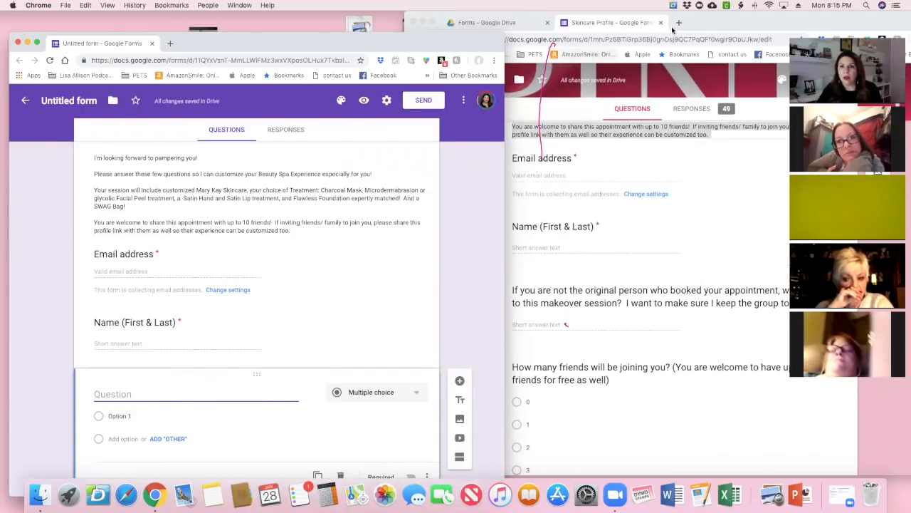
click(705, 23)
drag(706, 23, 737, 25)
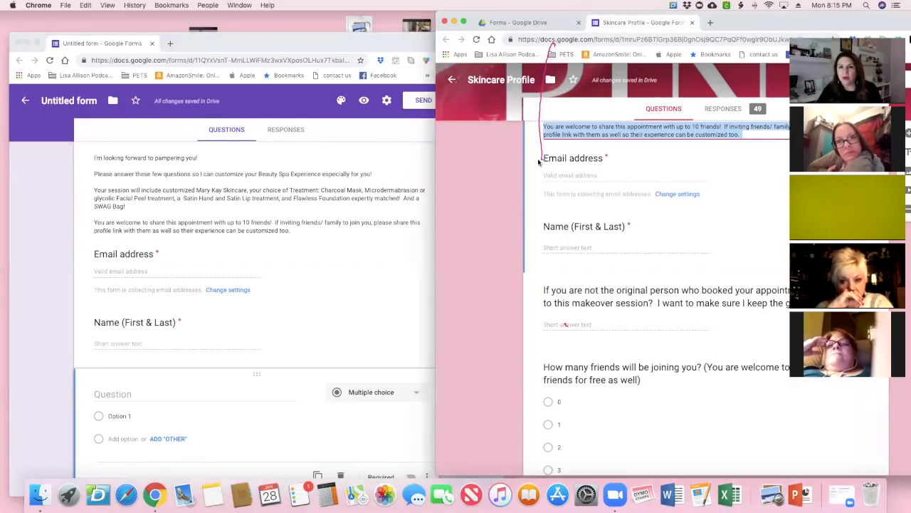
Step: Copy the existing form's question about who invited the guest to the makeover session into the new form's blank question
scroll(565, 324, down, 1)
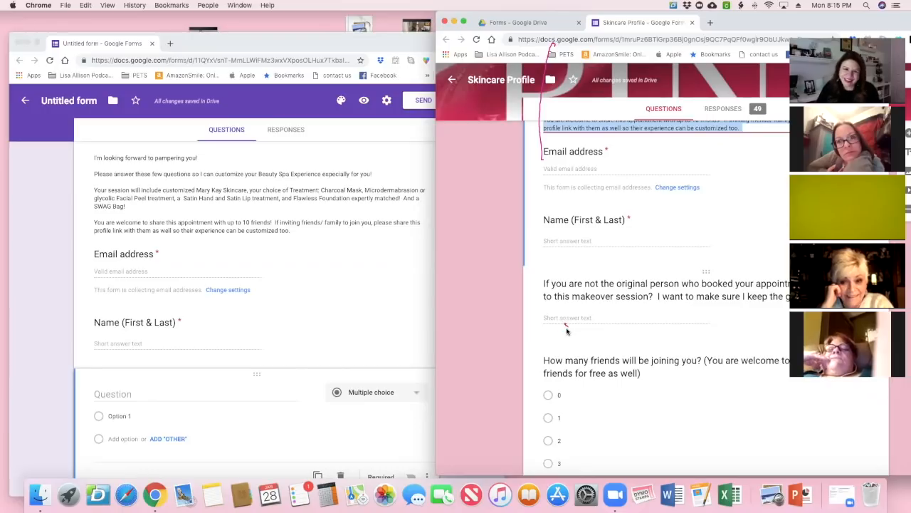
triple_click(543, 284)
right_click(550, 286)
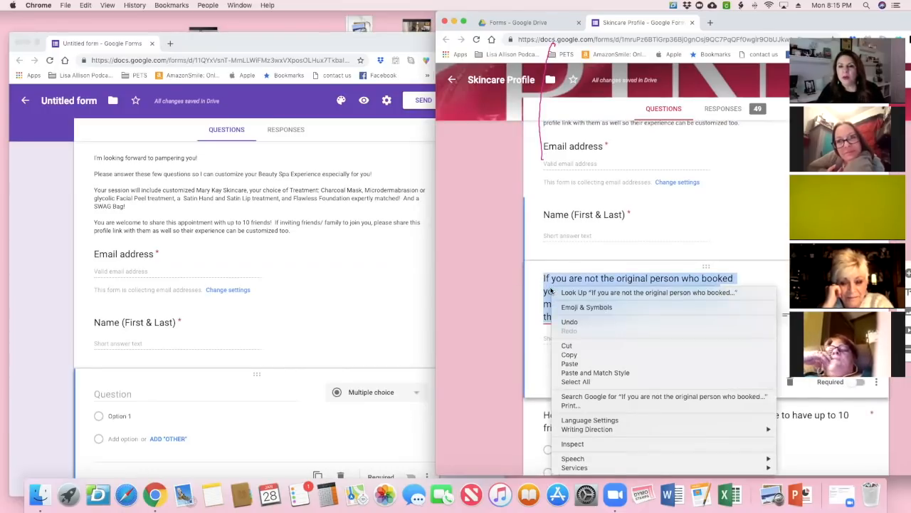
click(570, 354)
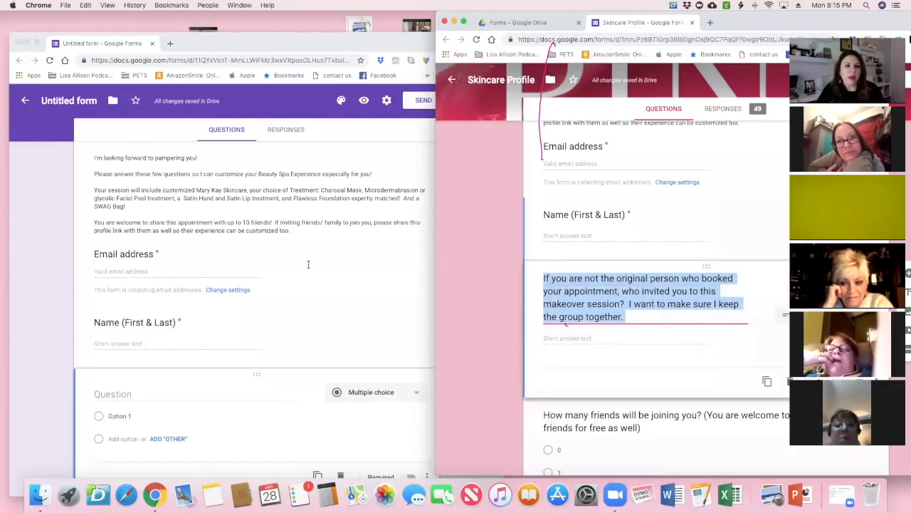
click(104, 395)
right_click(104, 394)
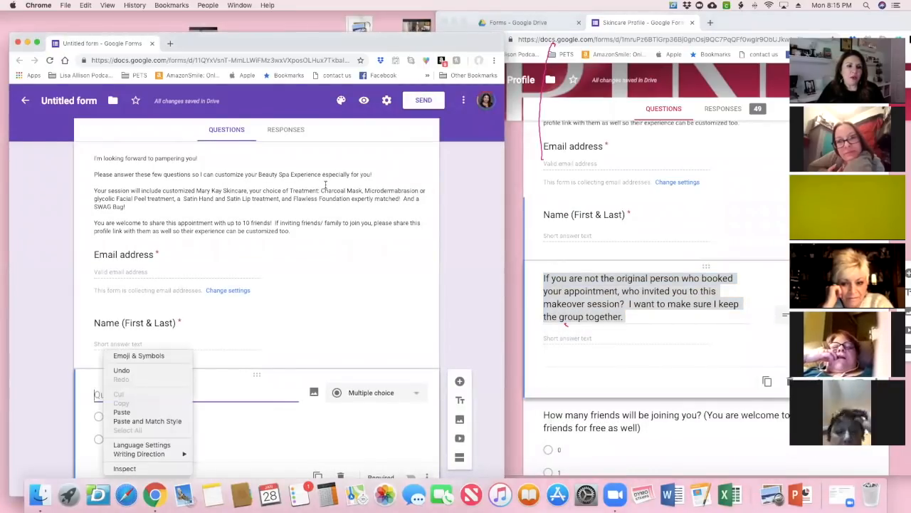
click(121, 413)
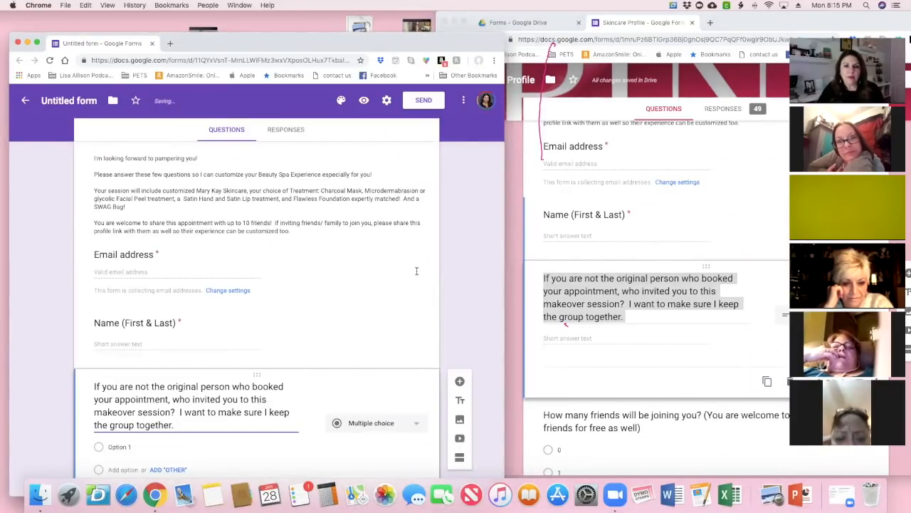
Step: Set the question about who invited the guest to Short answer and make it required
scroll(417, 271, up, 2)
scroll(417, 273, down, 4)
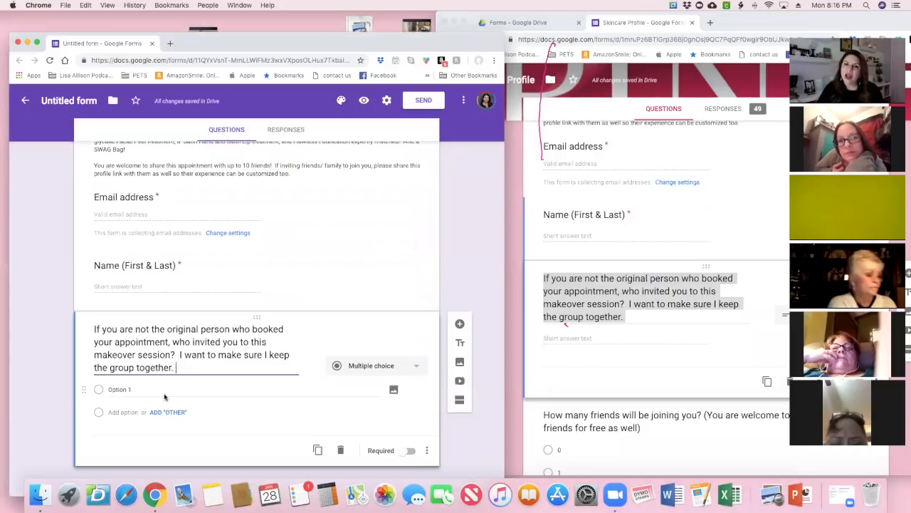
click(419, 368)
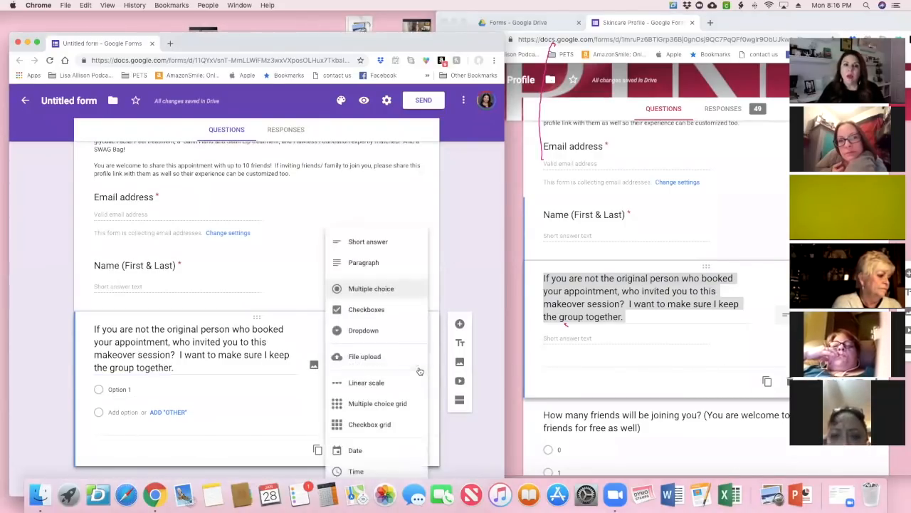
click(376, 242)
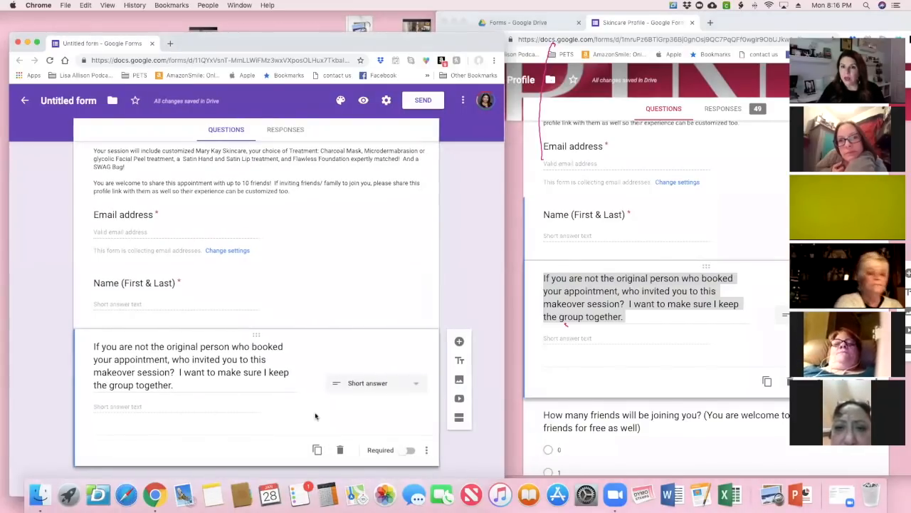
click(411, 450)
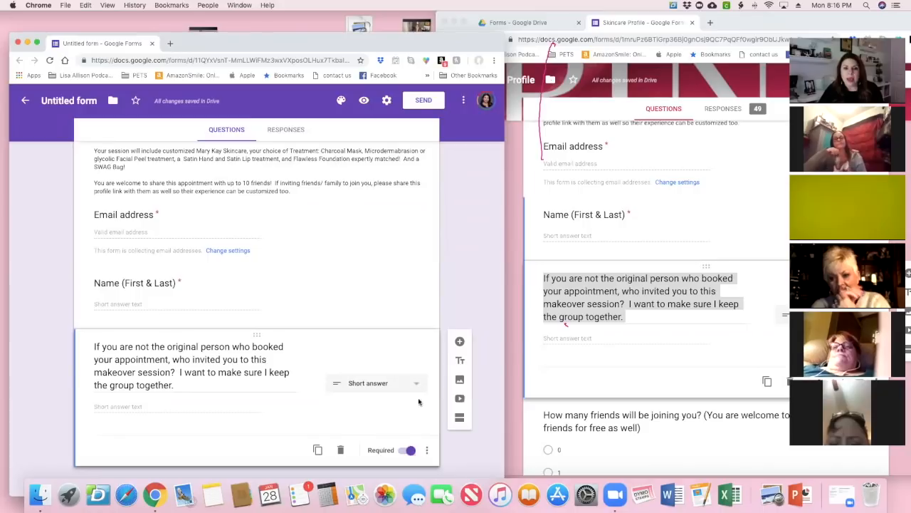
Step: Add another question and fill it with the existing form's "How many friends will be joining you?" question text
click(460, 342)
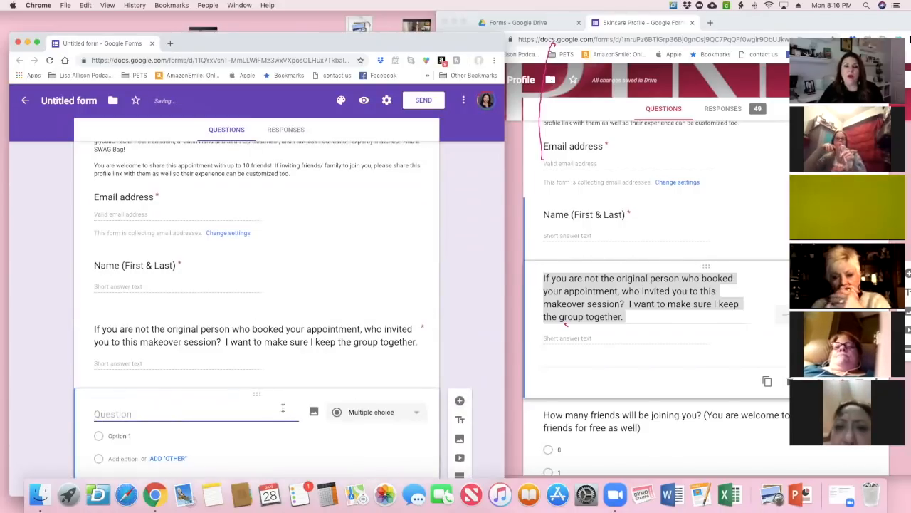
scroll(614, 404, down, 5)
scroll(571, 313, up, 2)
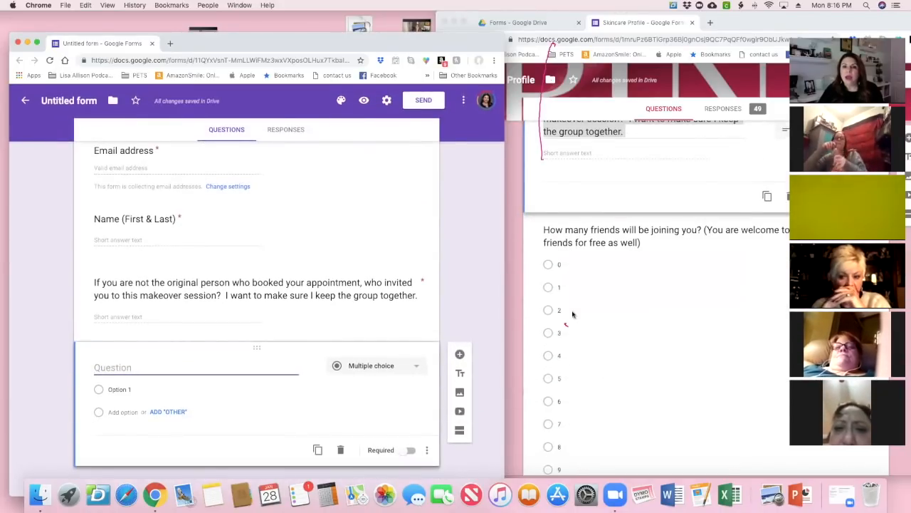
click(546, 229)
drag(545, 229, 625, 224)
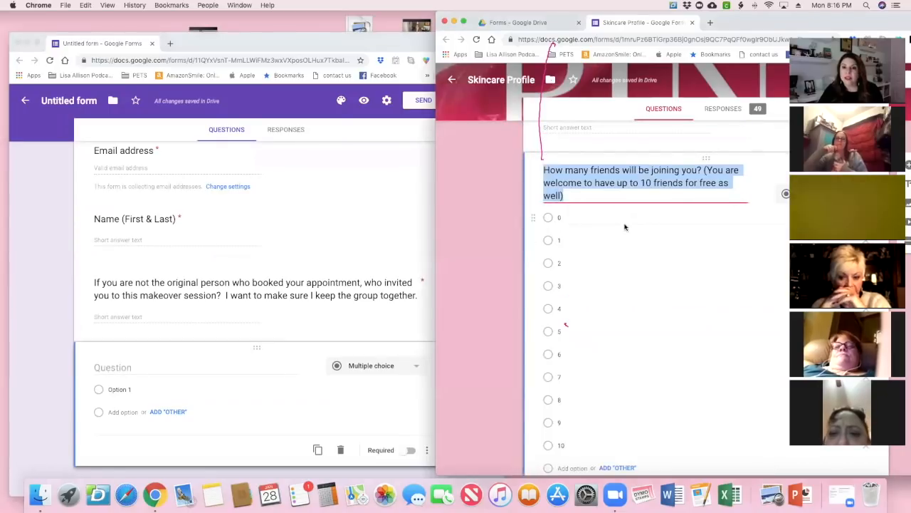
right_click(594, 184)
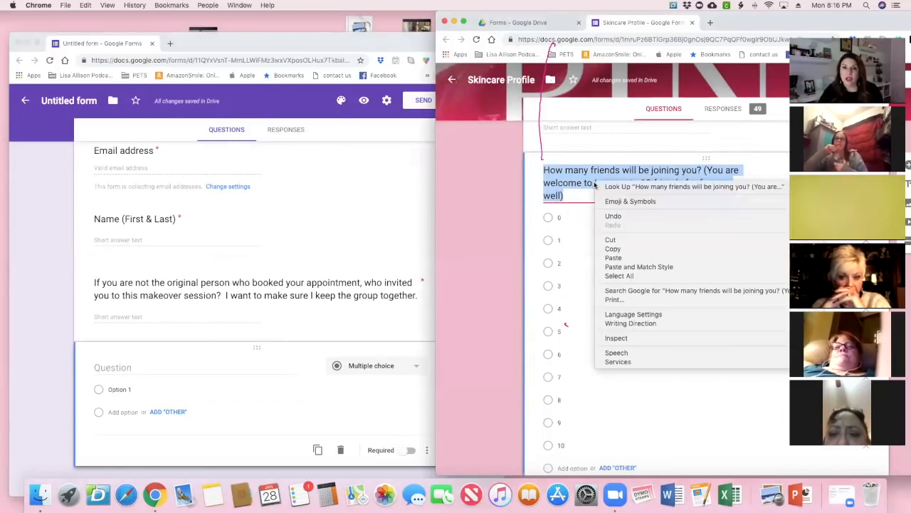
click(613, 249)
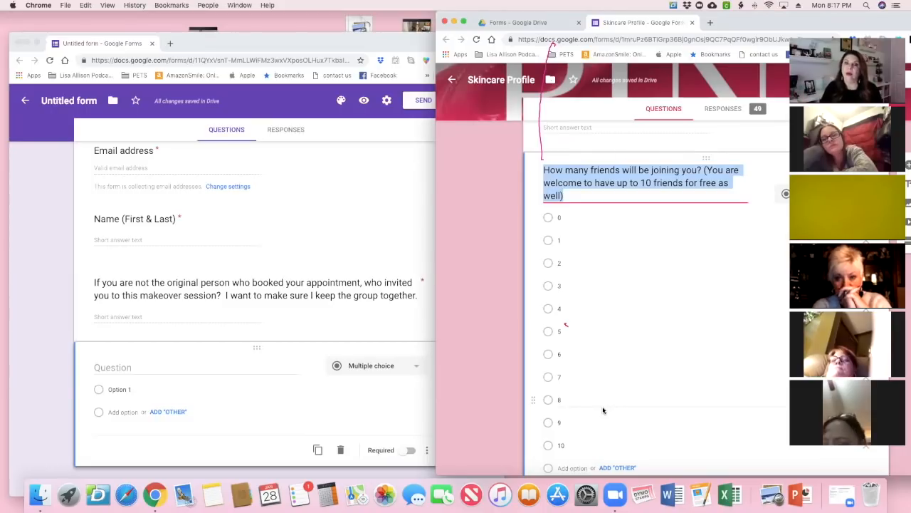
click(99, 366)
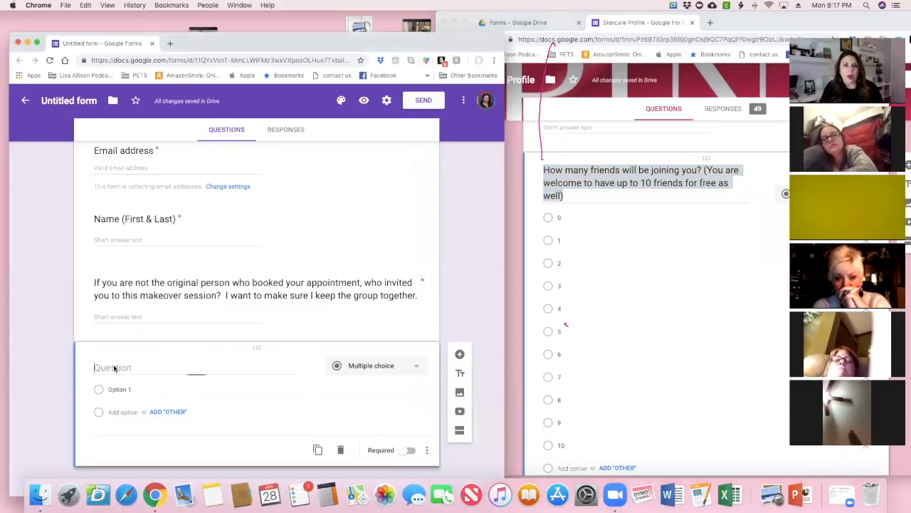
right_click(100, 366)
click(114, 411)
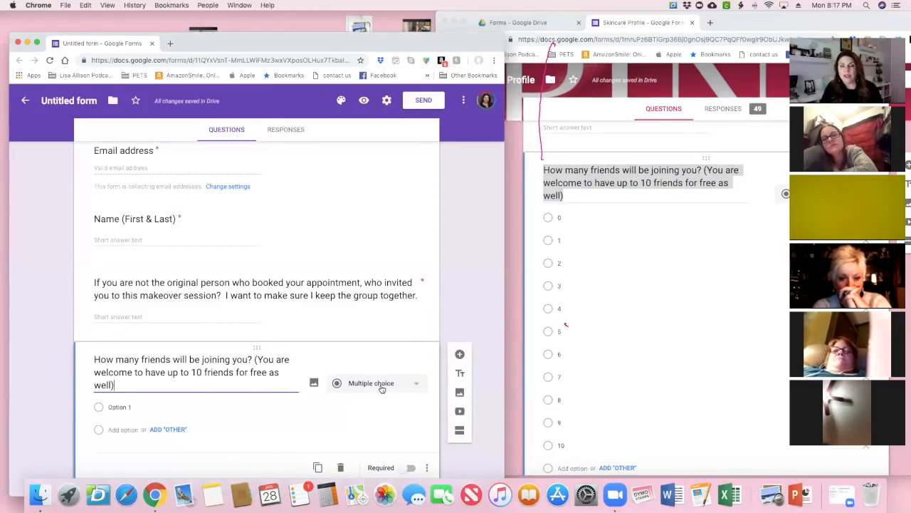
Step: Enter 0 as the friends question's first option, add all suggested options 1 through 10, and make the question required
scroll(360, 397, down, 1)
click(119, 389)
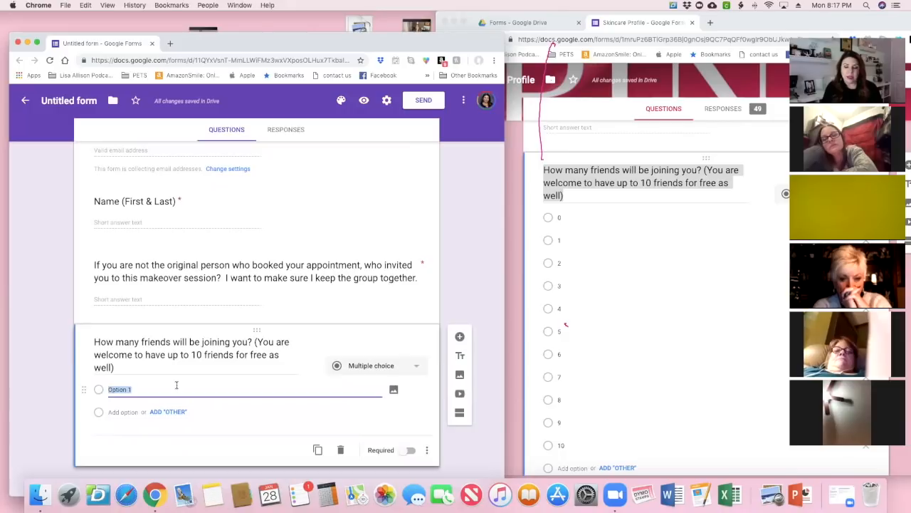
text(0)
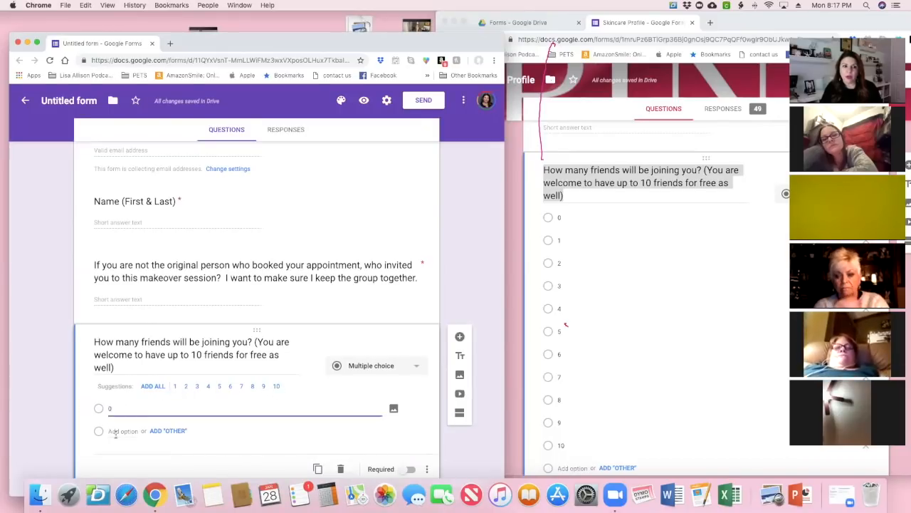
click(153, 386)
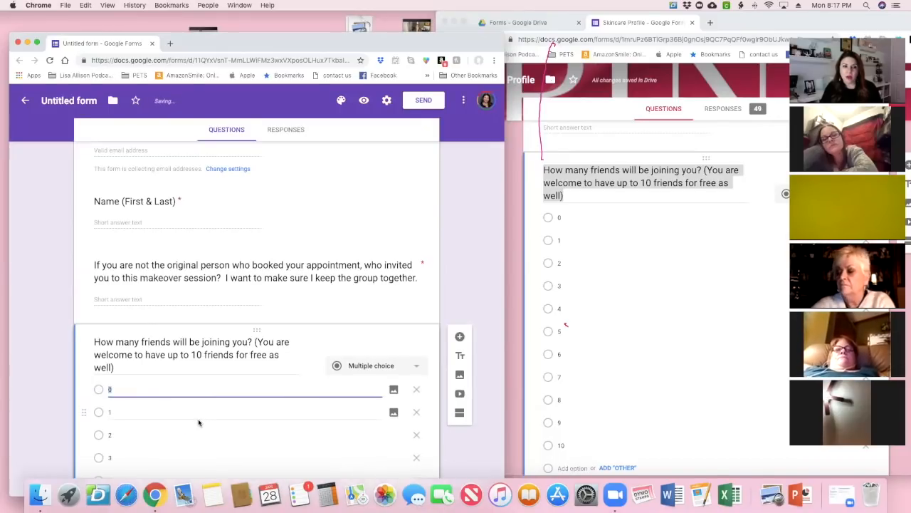
scroll(199, 422, down, 4)
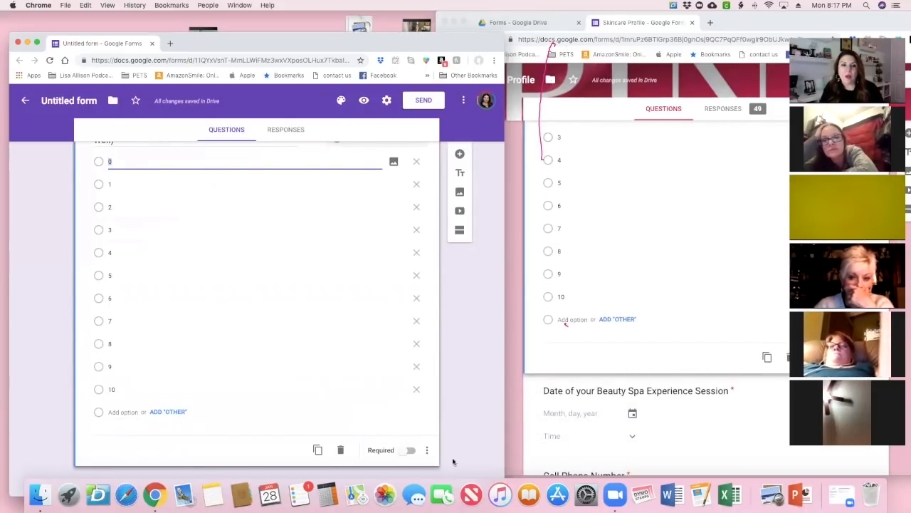
click(411, 450)
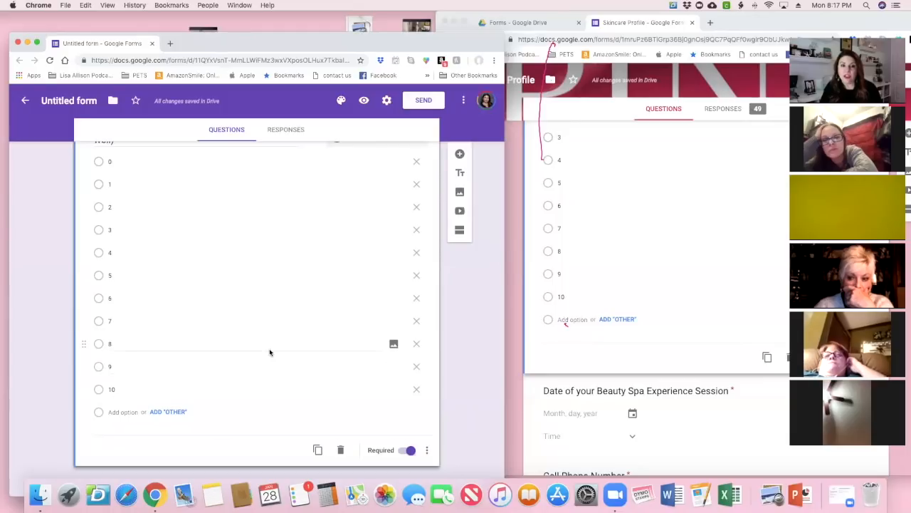
scroll(271, 351, up, 2)
scroll(269, 352, down, 1)
scroll(269, 352, up, 1)
scroll(748, 423, up, 3)
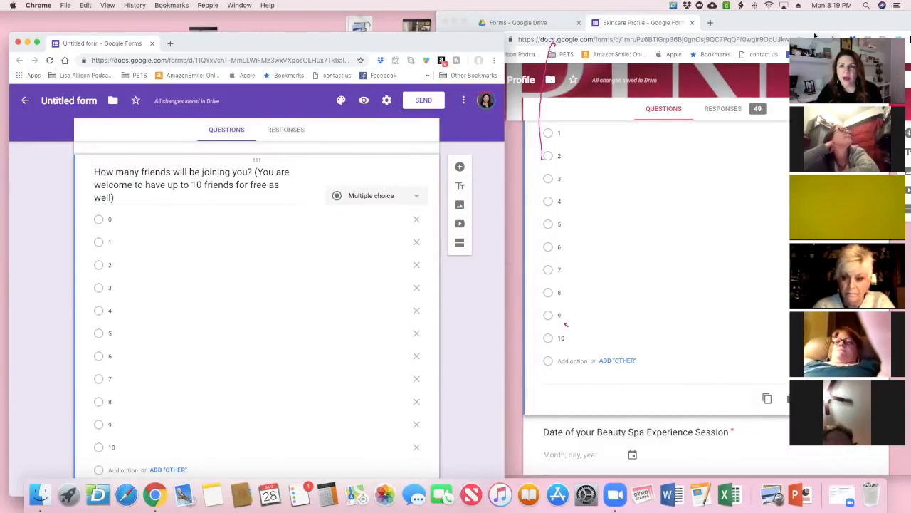
Step: Add a question below the friends question and fill it with the existing form's "Date of your Beauty Spa Experience Session" text
scroll(378, 372, down, 1)
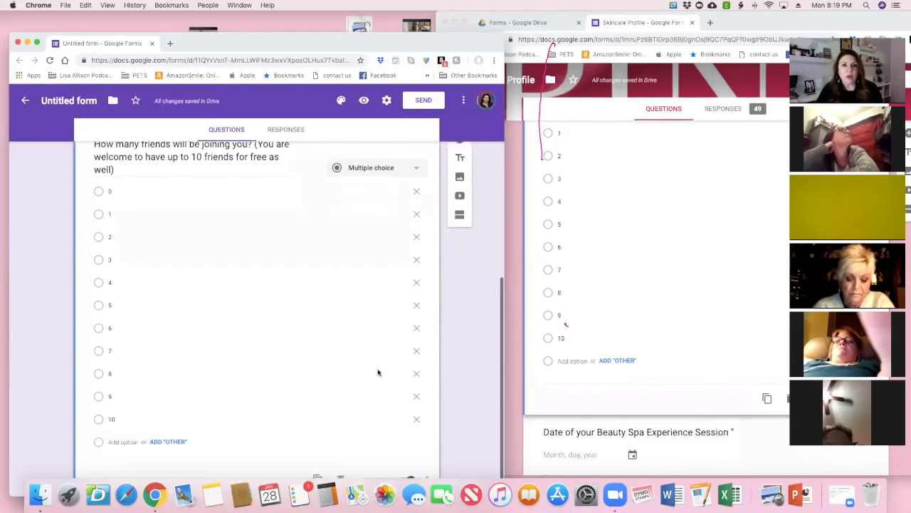
scroll(378, 371, down, 1)
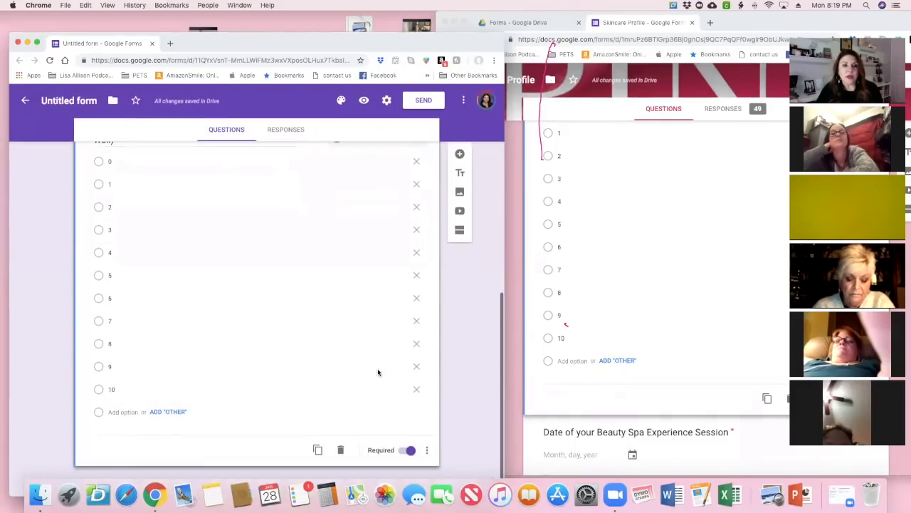
click(460, 155)
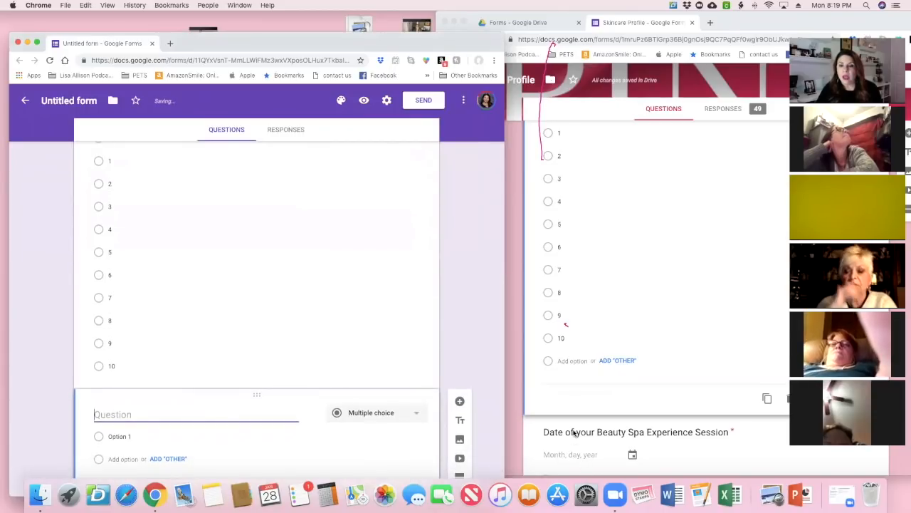
scroll(574, 433, down, 5)
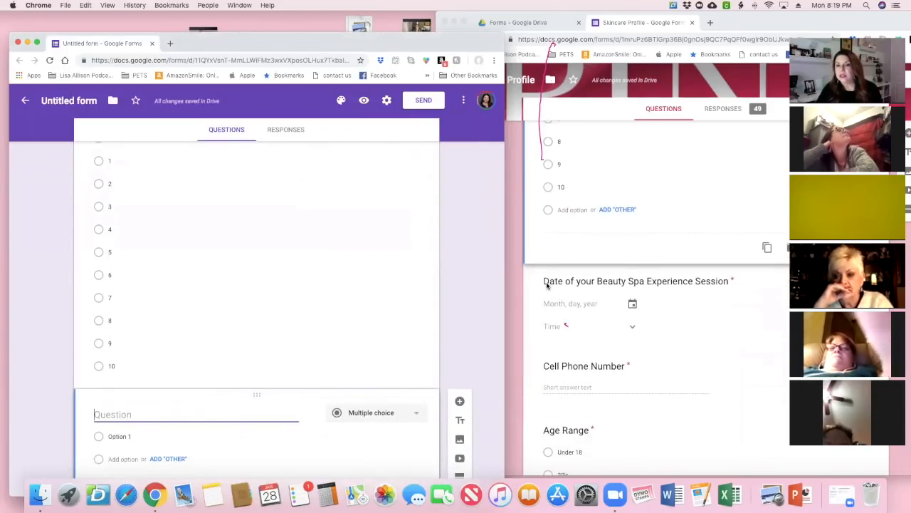
click(547, 284)
click(549, 281)
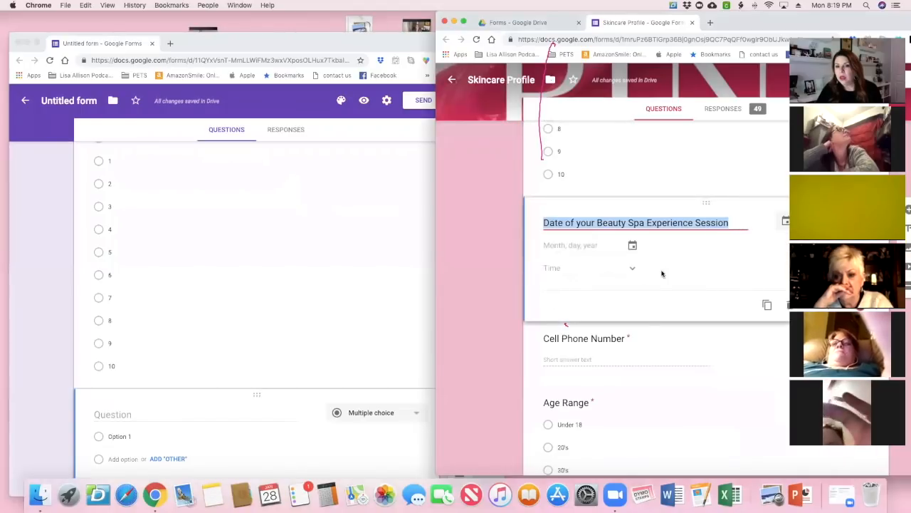
right_click(685, 223)
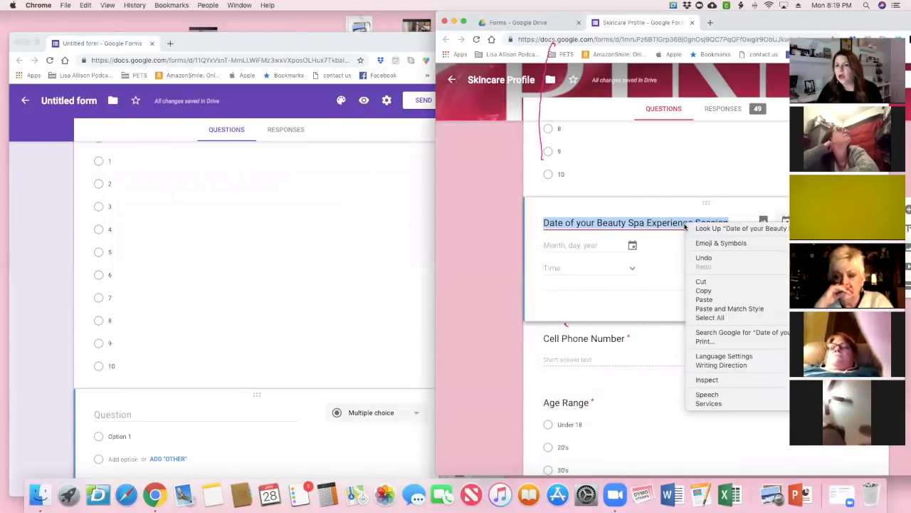
click(715, 293)
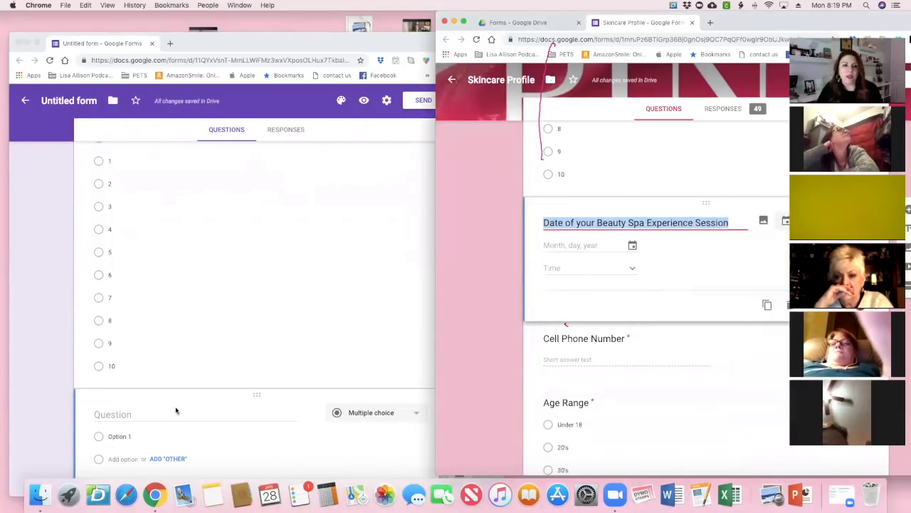
click(137, 417)
right_click(112, 413)
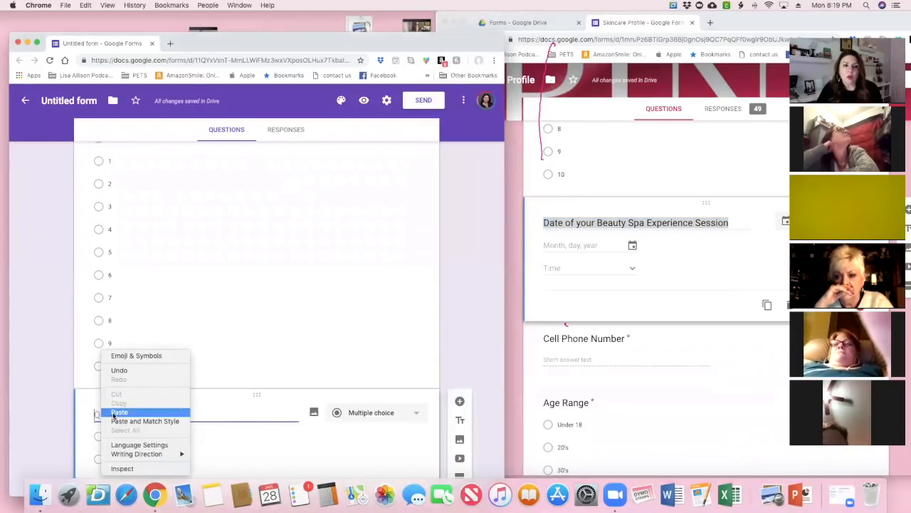
click(119, 412)
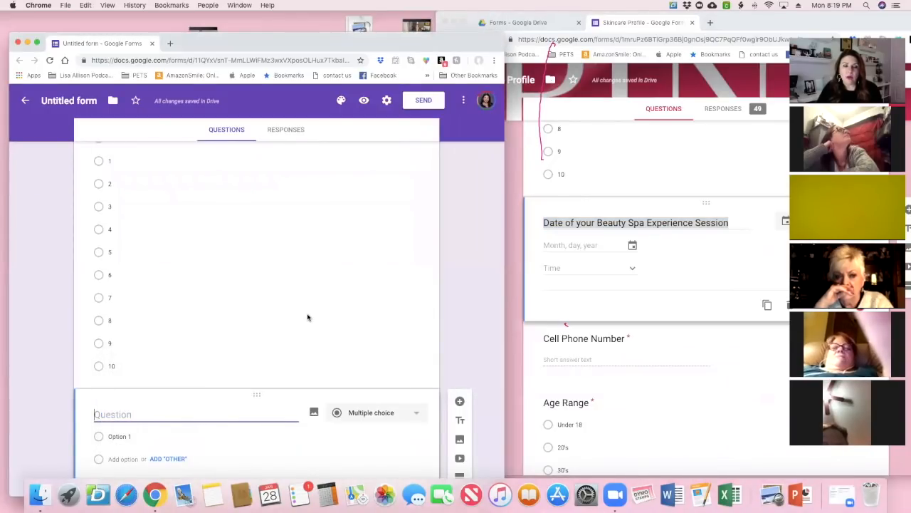
key(super+v)
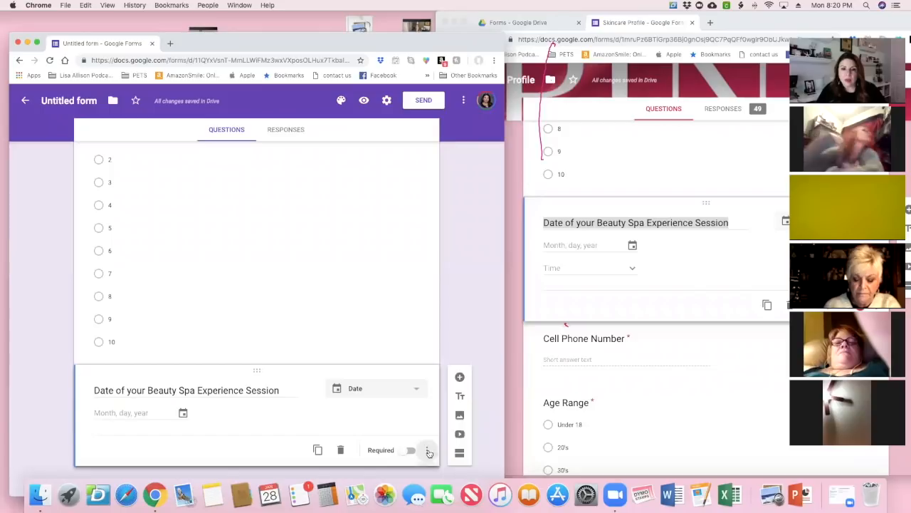
Step: Include a time field in the session date question and make the question required
click(428, 454)
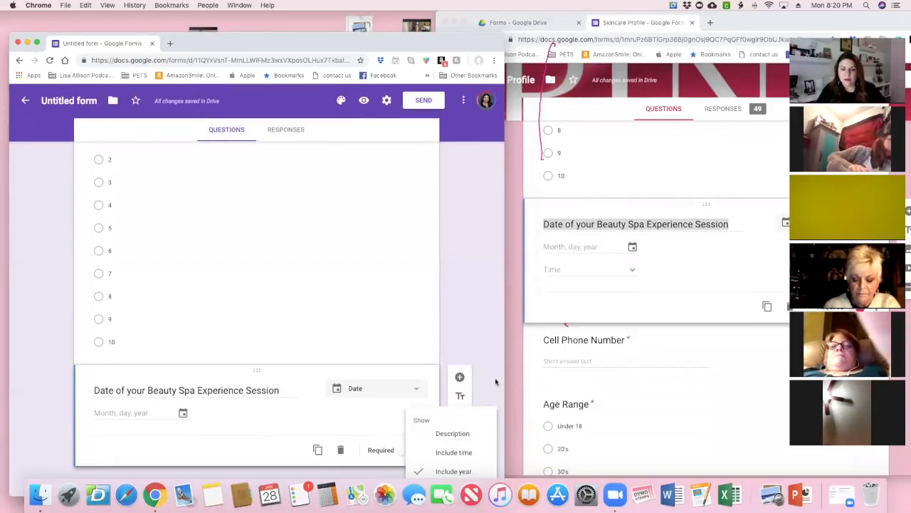
click(448, 460)
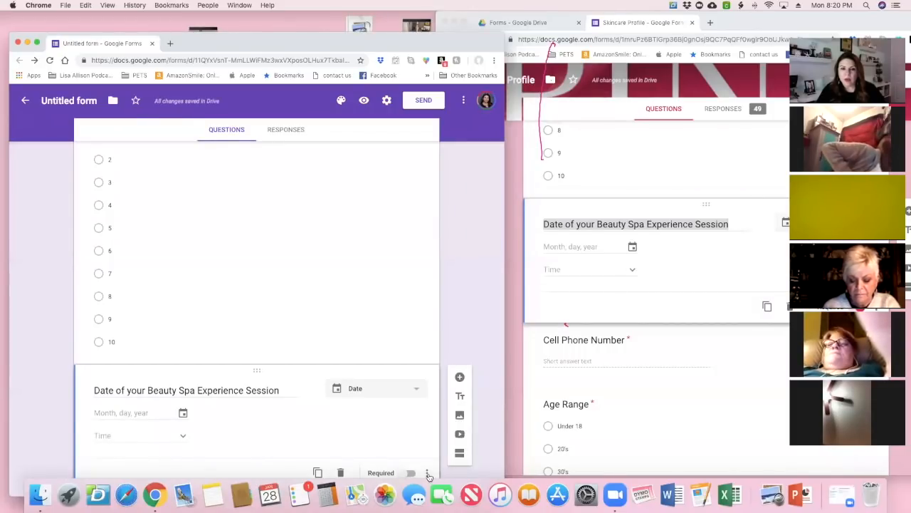
click(427, 473)
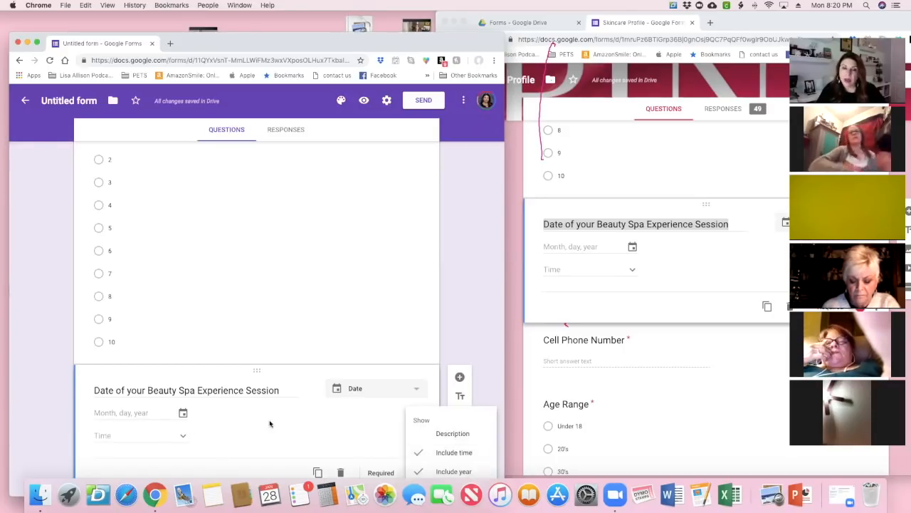
click(338, 425)
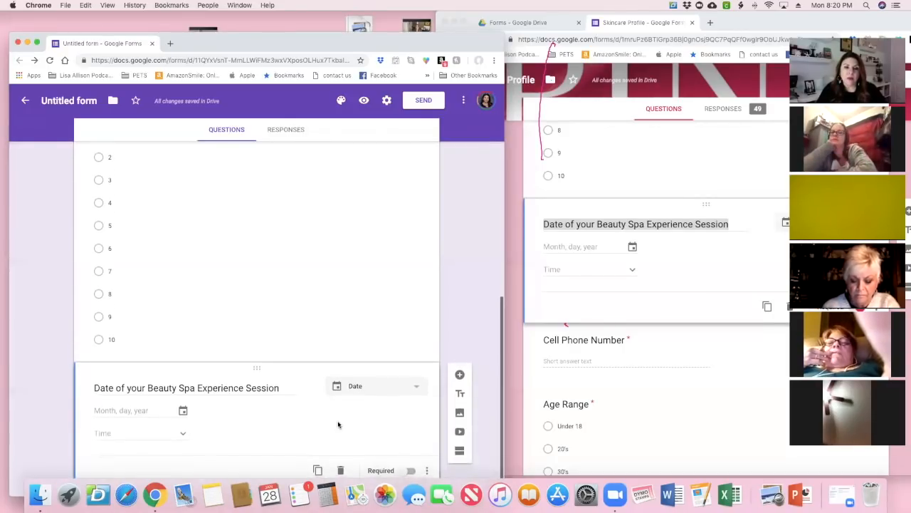
click(409, 471)
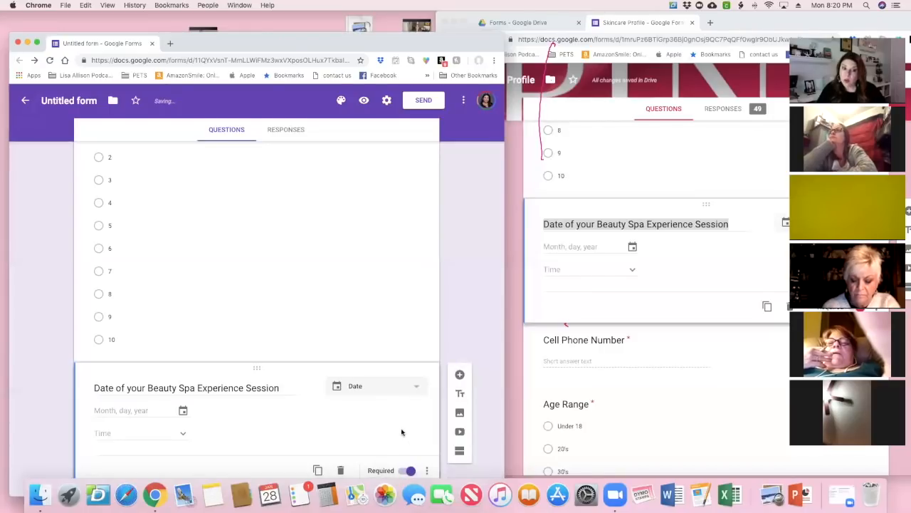
Step: Add another question with the existing form's "Cell Phone Number" text and make it required
scroll(403, 431, down, 1)
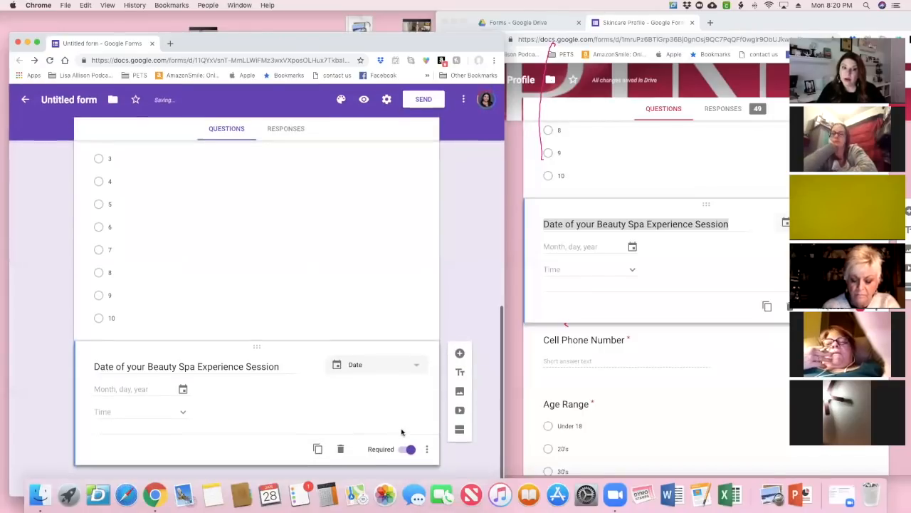
click(458, 354)
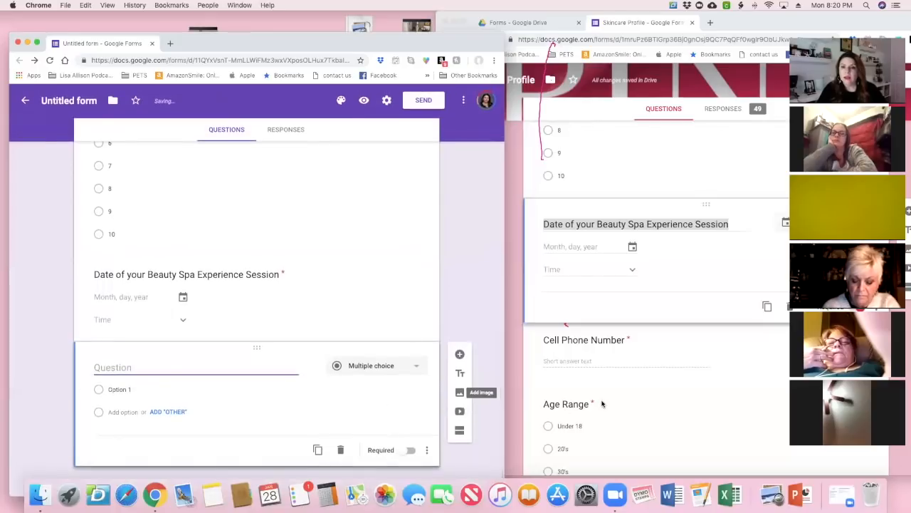
scroll(602, 403, down, 3)
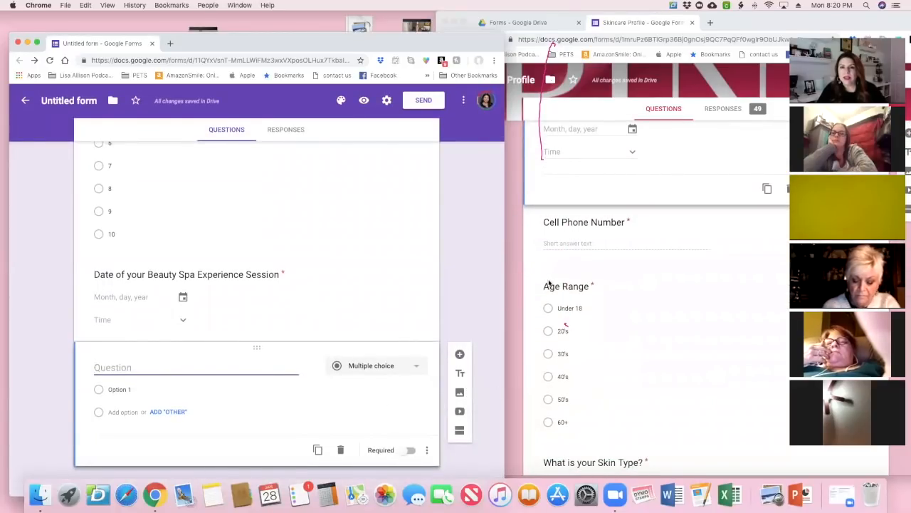
click(547, 227)
click(580, 222)
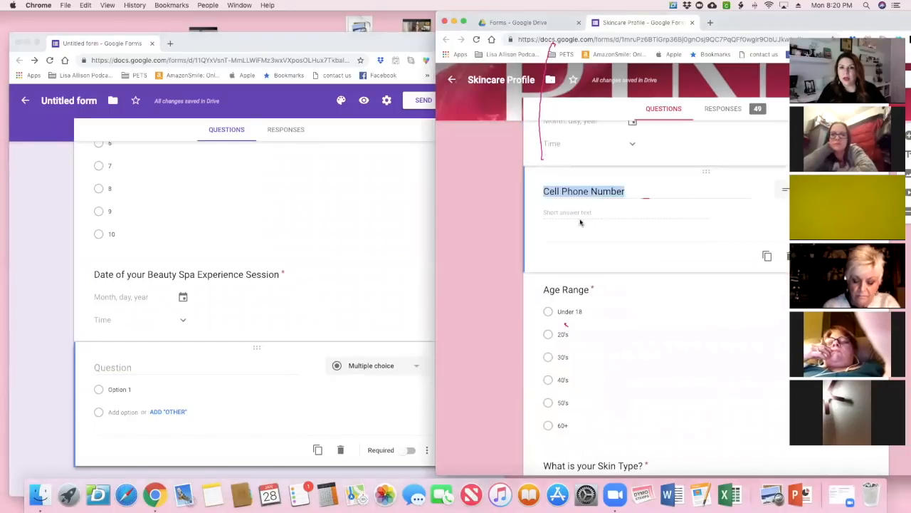
right_click(601, 193)
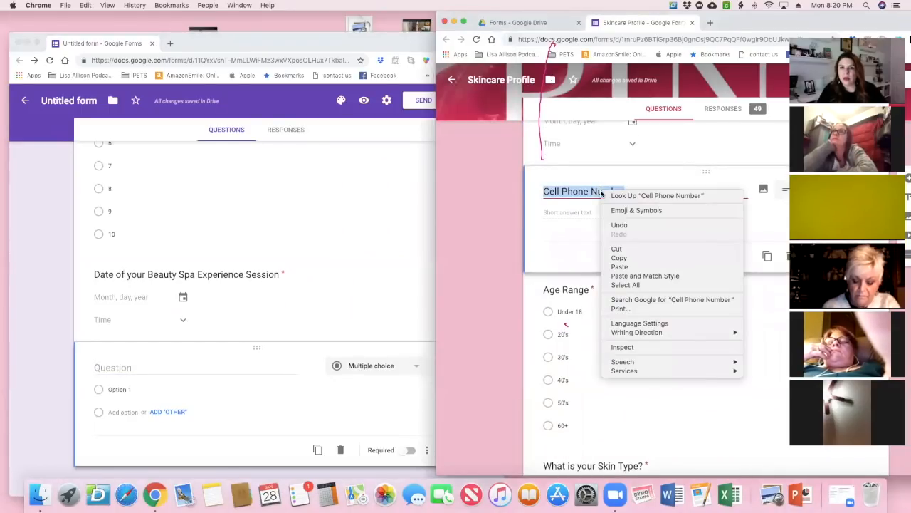
click(619, 258)
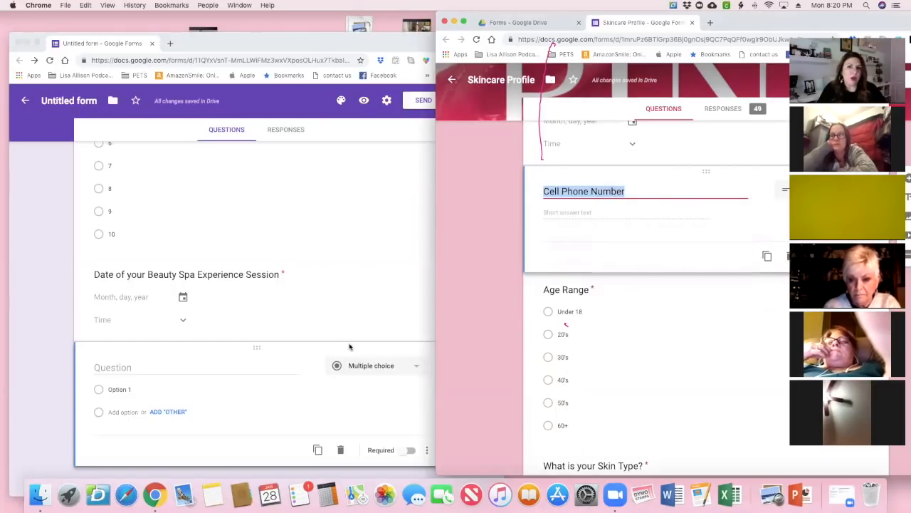
click(100, 367)
right_click(97, 368)
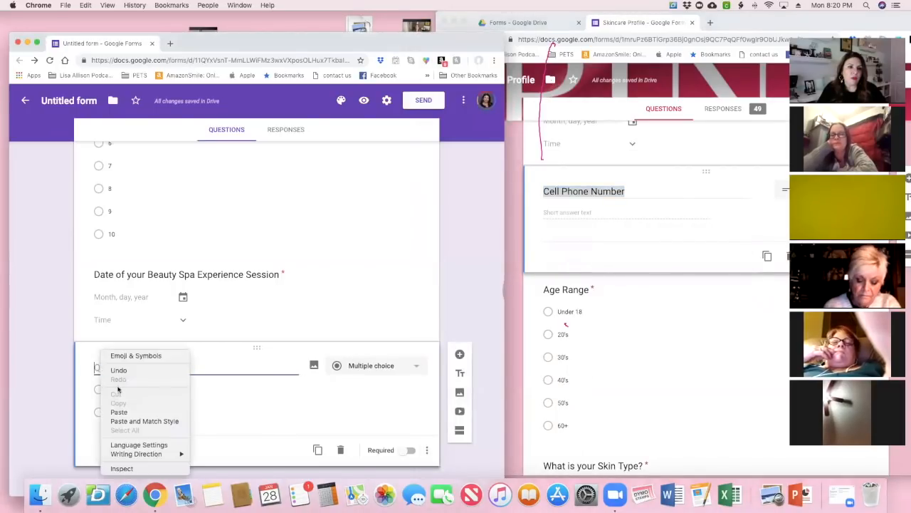
click(117, 413)
key(super+v)
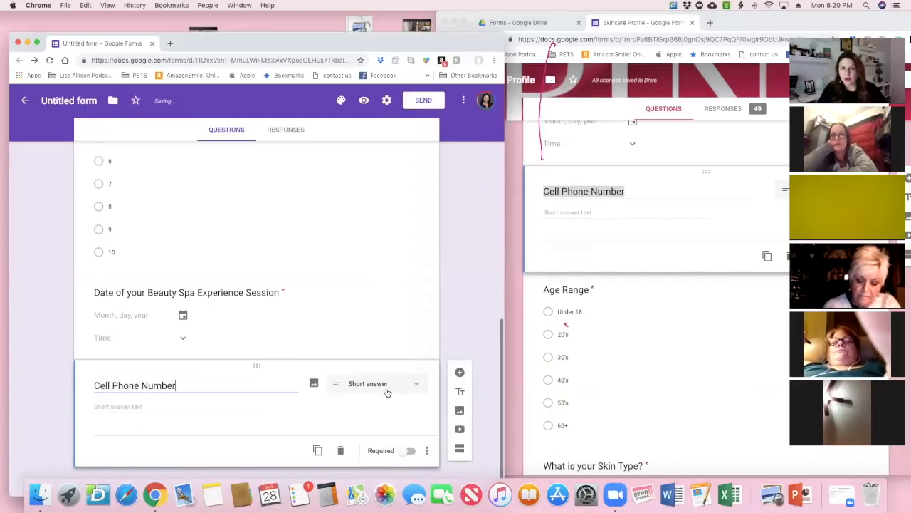
click(408, 454)
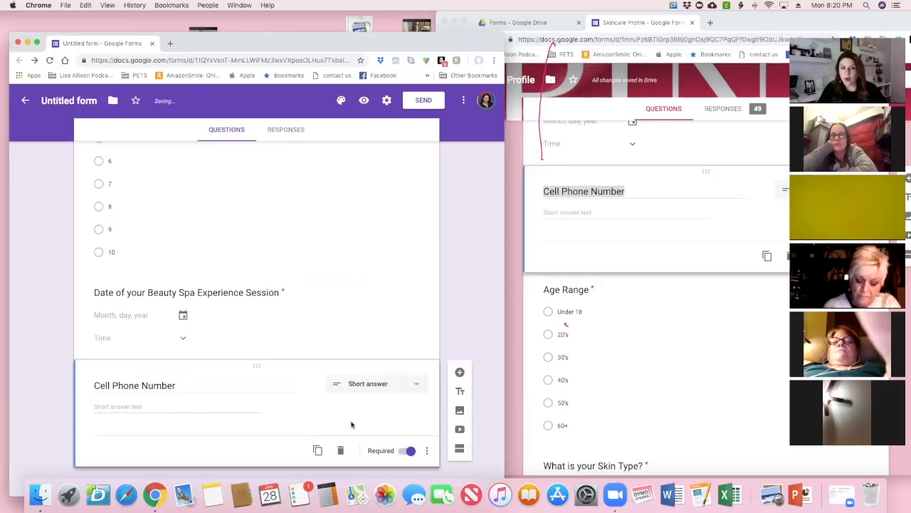
Step: Add a question below the phone question and copy the existing form's "Age Range" text into it
click(459, 371)
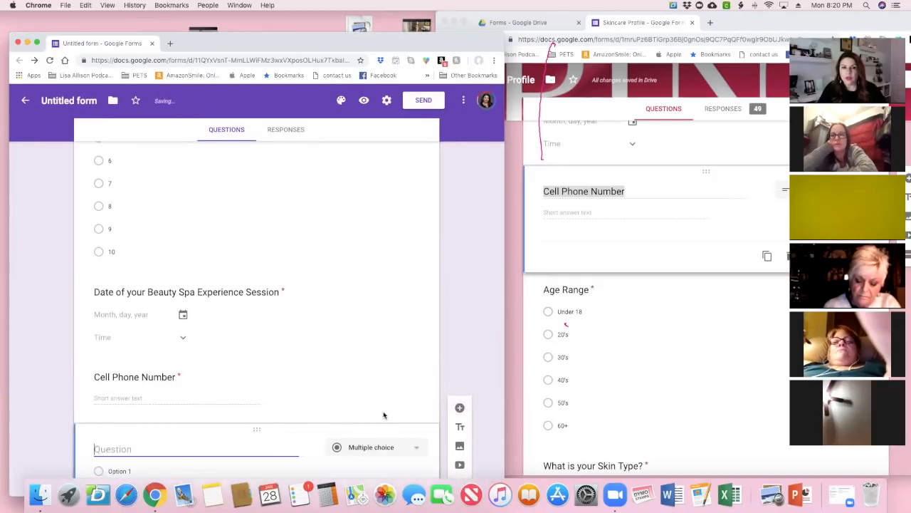
click(545, 292)
click(585, 290)
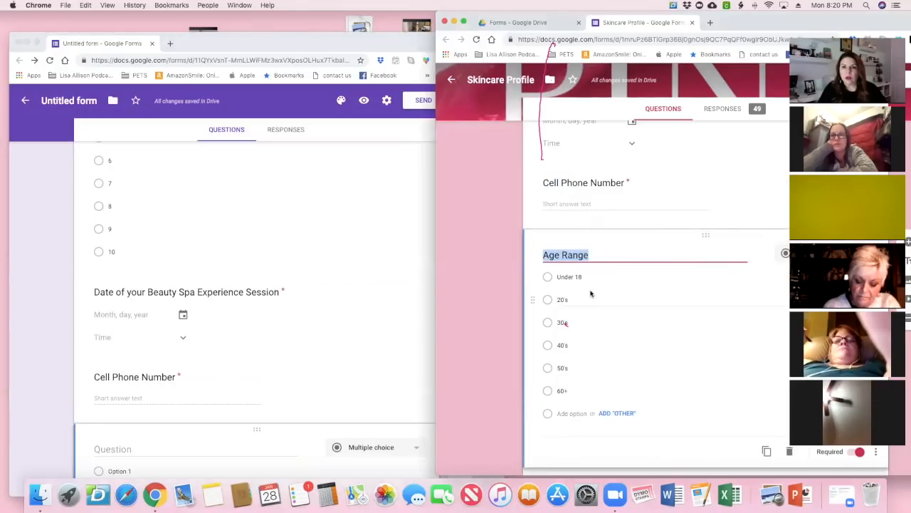
right_click(570, 255)
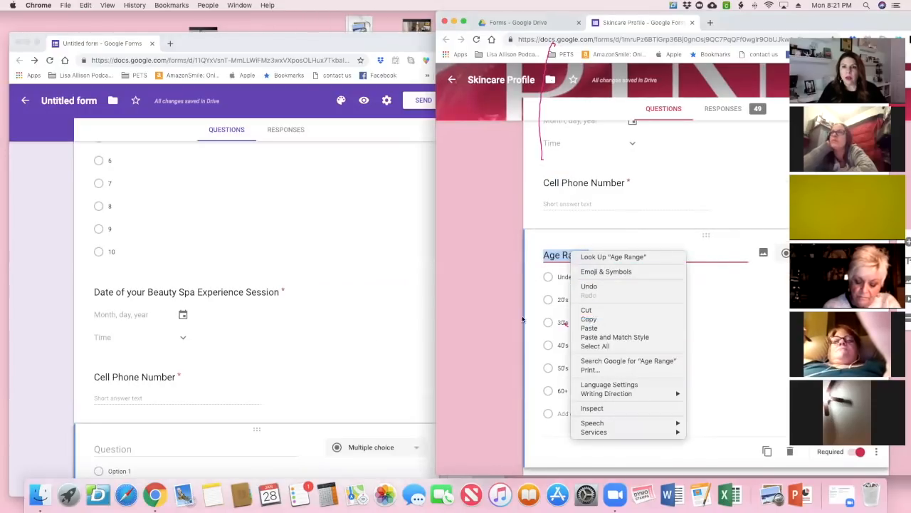
click(589, 319)
click(114, 449)
right_click(122, 449)
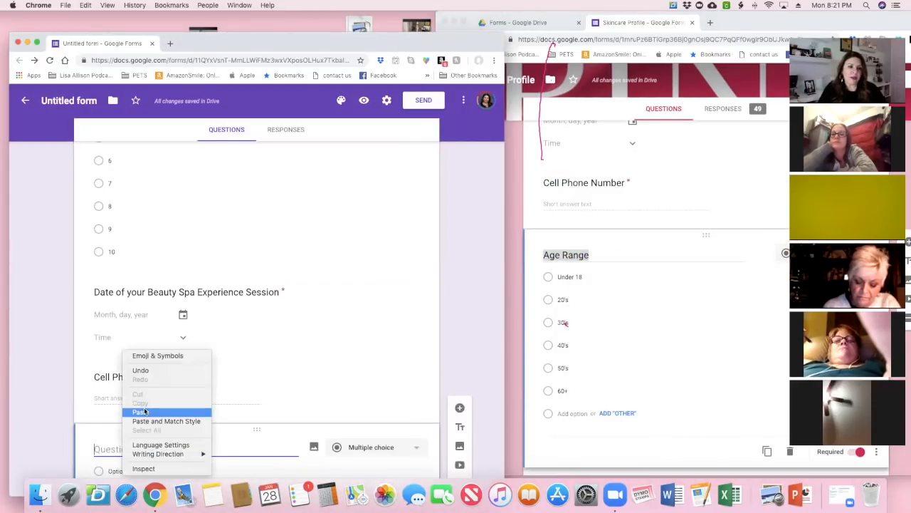
click(141, 412)
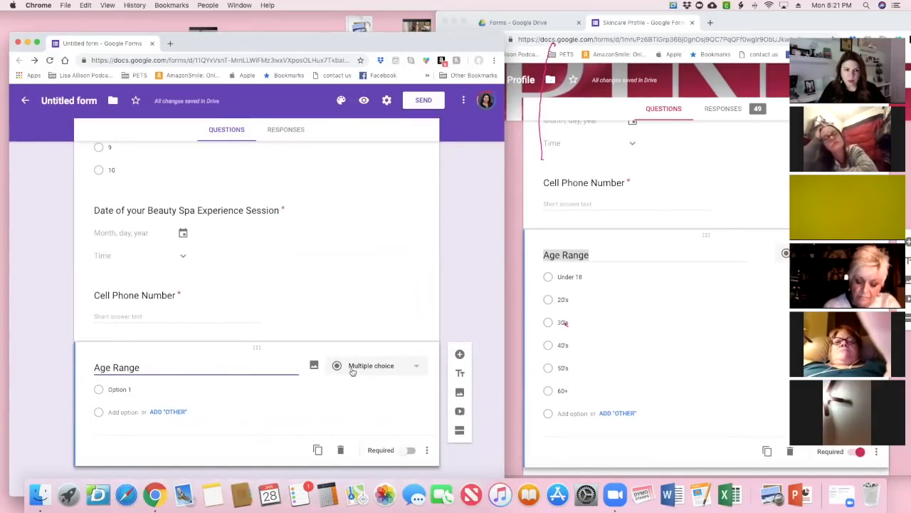
Step: Enter "Under 18", "20's", "30's", "40's" and "50's" as the first five options of the Age Range question
click(113, 388)
text(Under 18)
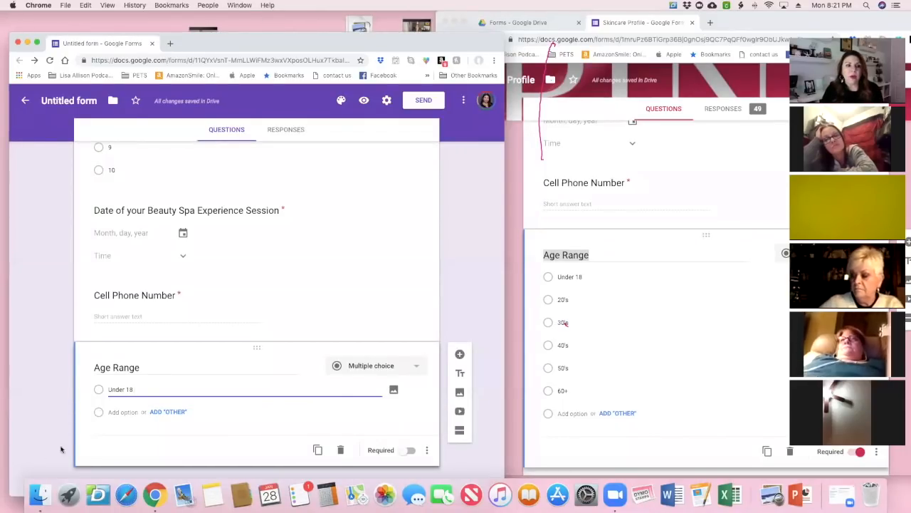
click(122, 412)
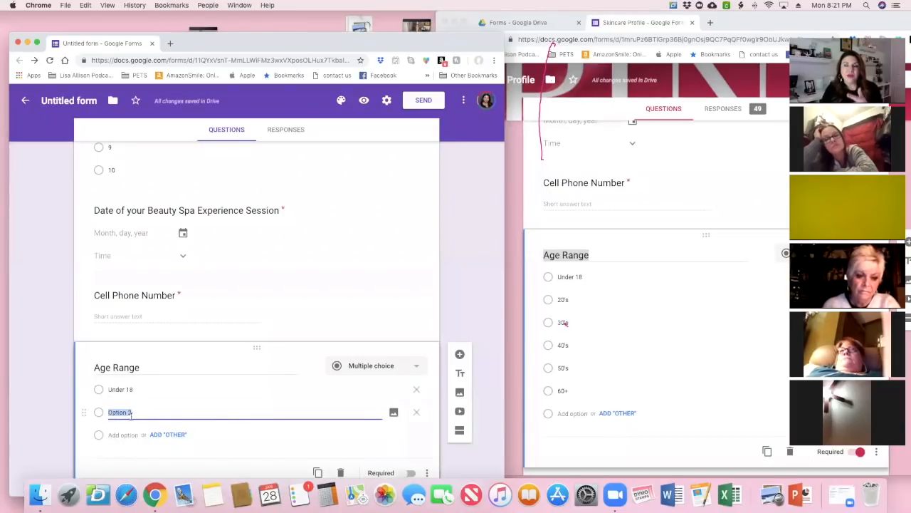
text(20)
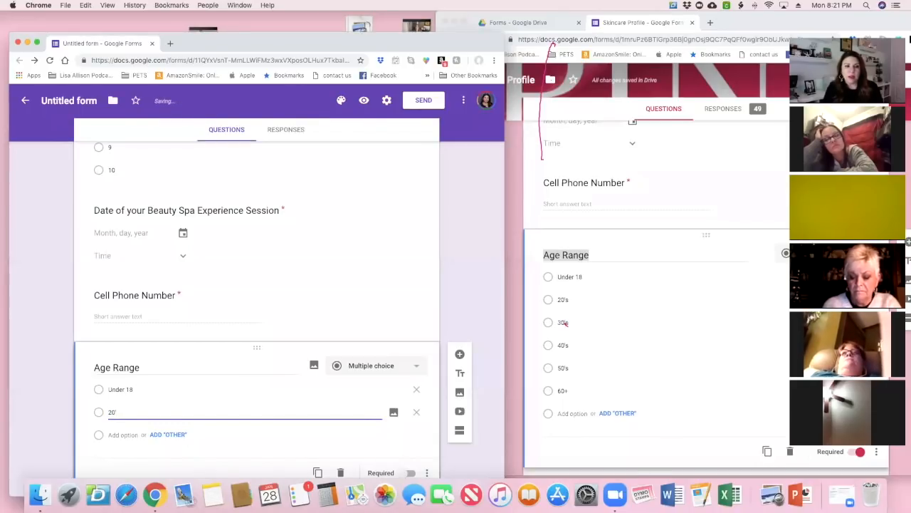
text('s)
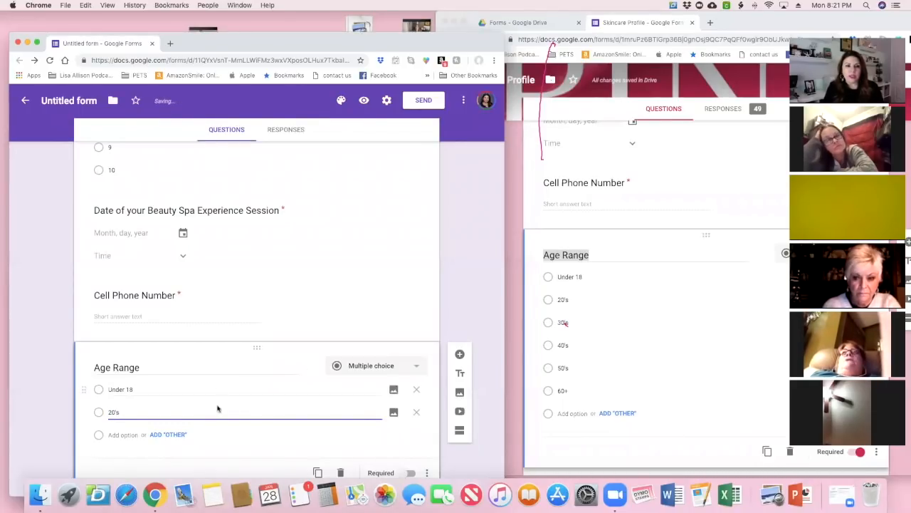
click(133, 435)
text(30's)
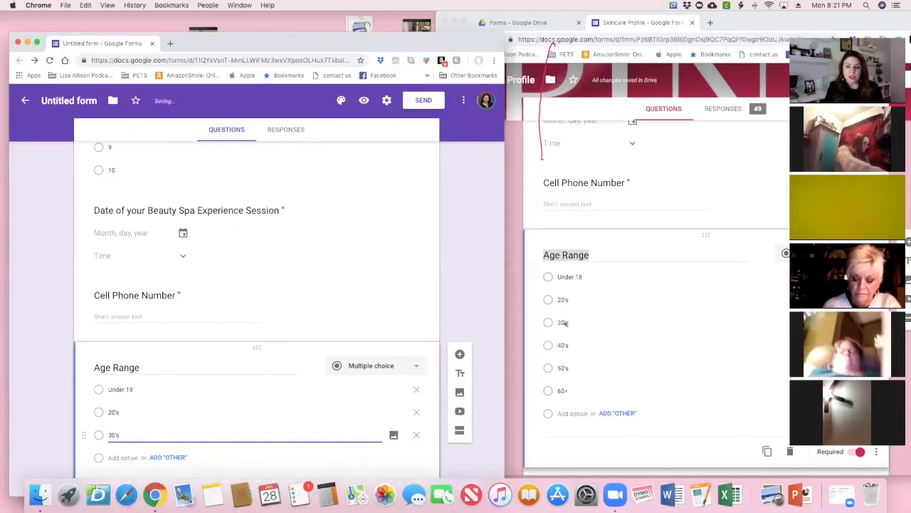
key(Return)
text(40's)
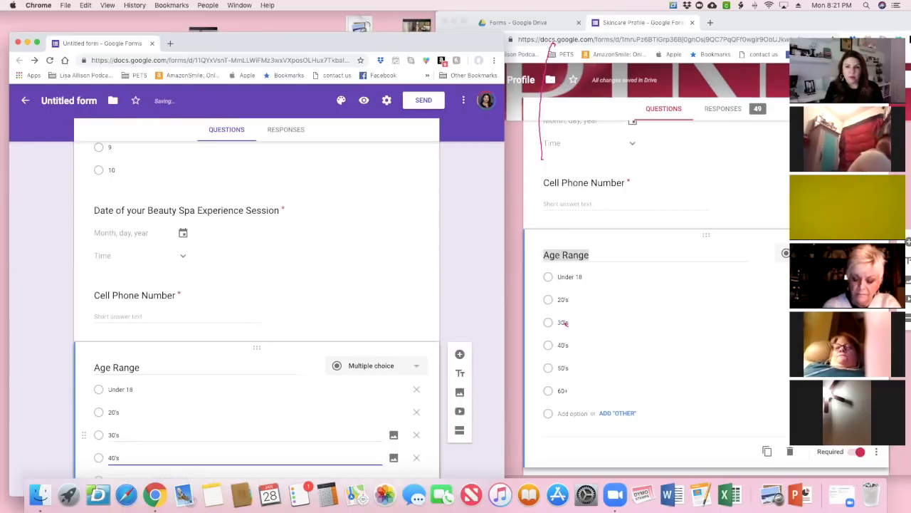
key(Return)
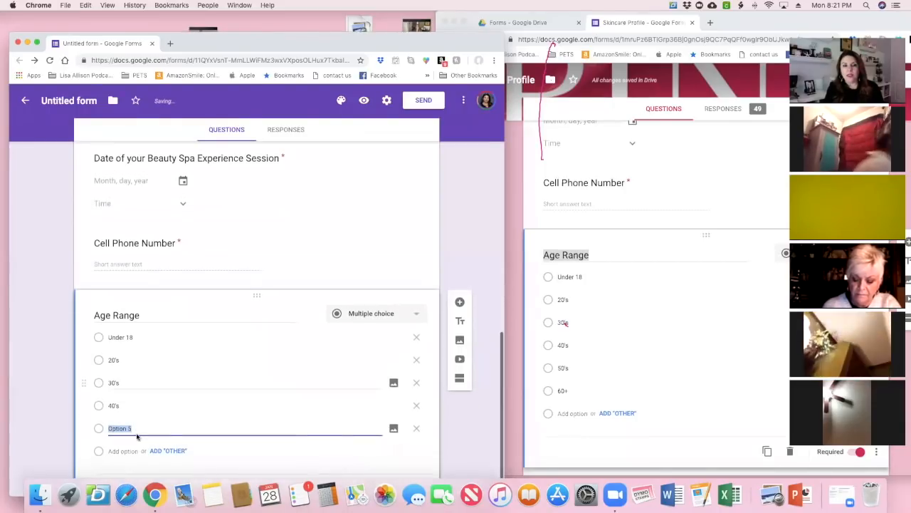
text(50's)
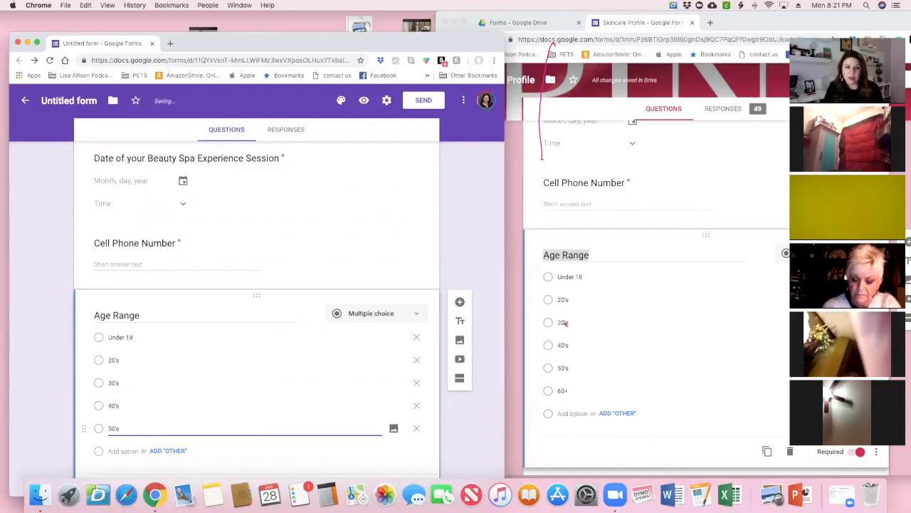
Step: Finish the Age Range options with "60+" as the last choice, without a surplus option below it, and make the question required
key(Return)
text(60)
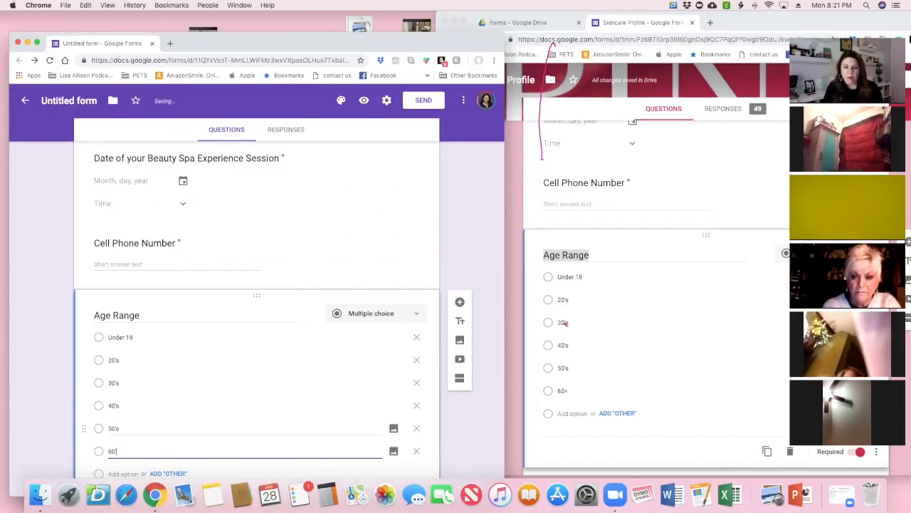
text('s)
key(Return)
key(BackSpace)
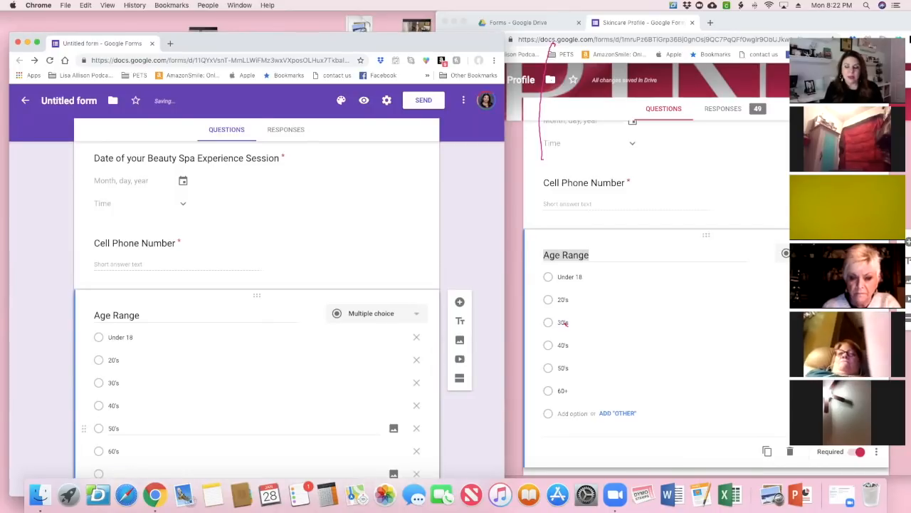
click(126, 450)
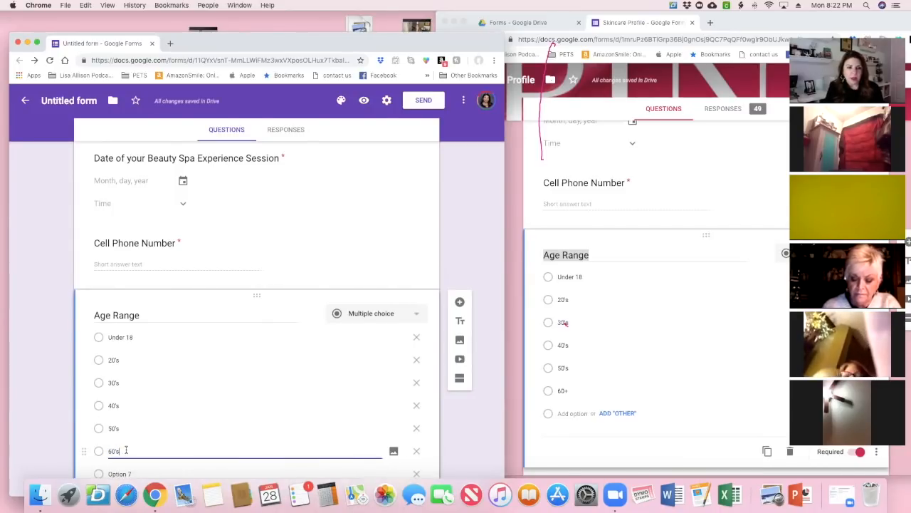
key(BackSpace)
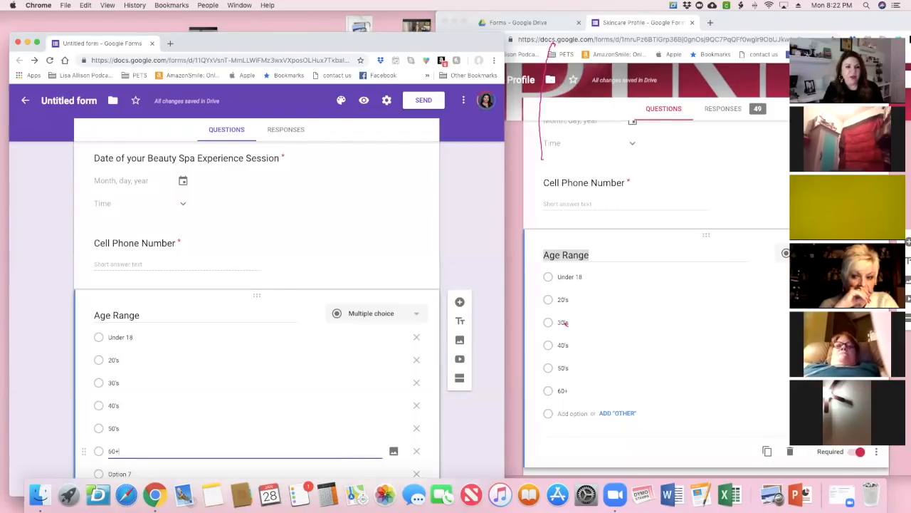
scroll(240, 415, down, 2)
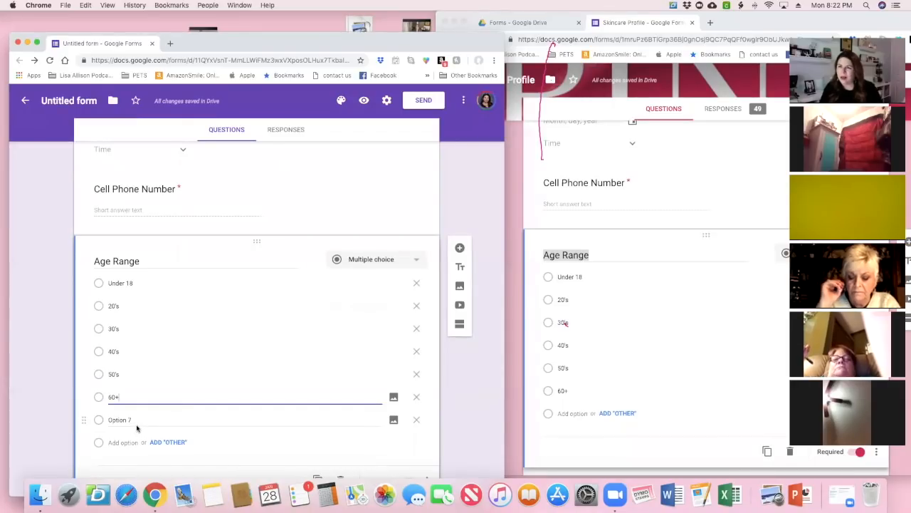
click(416, 423)
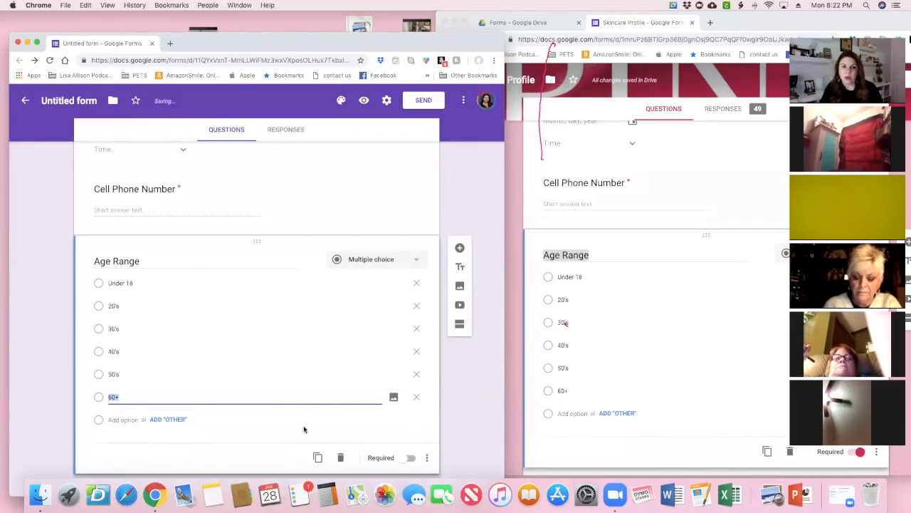
click(411, 459)
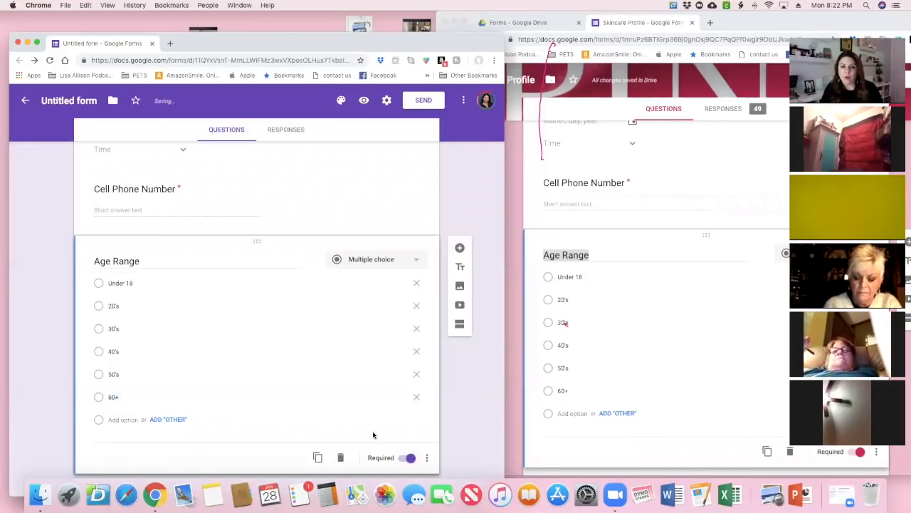
Step: Add a question below Age Range and copy the existing form's "What is your Skin Type?" text into it
click(459, 249)
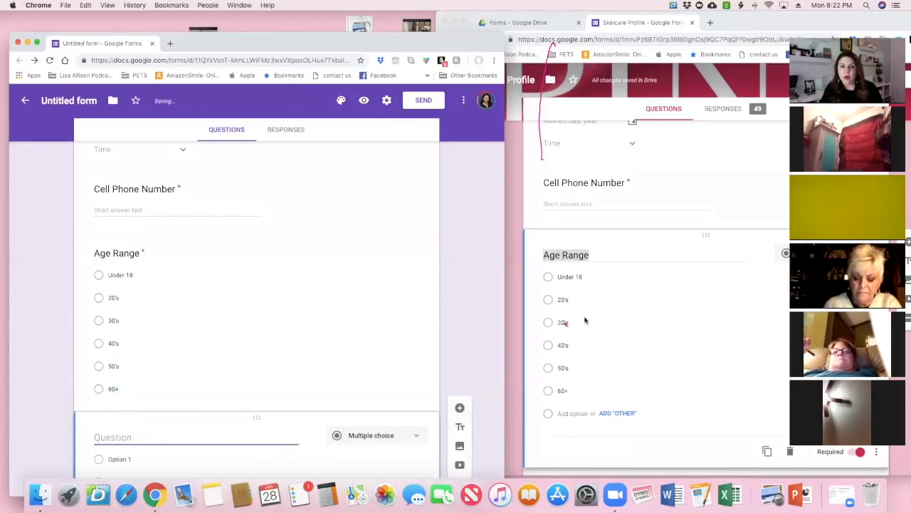
scroll(638, 342, down, 5)
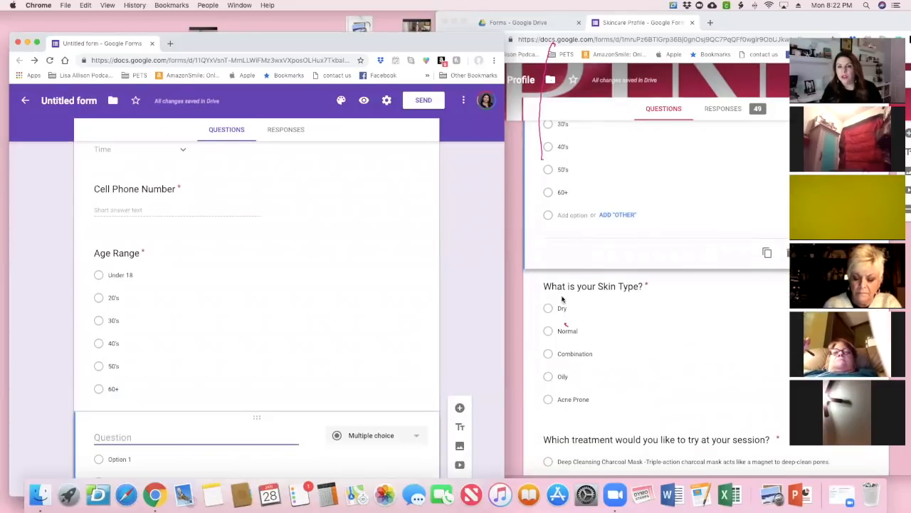
click(577, 287)
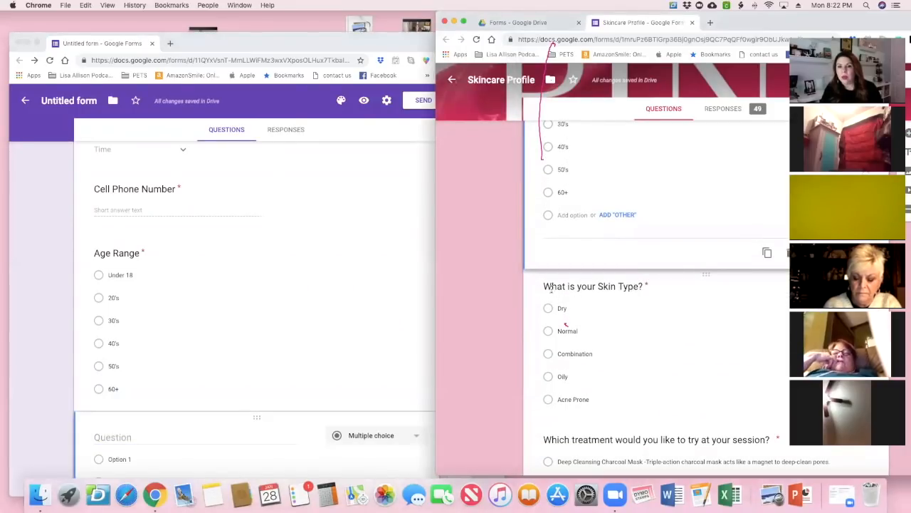
drag(543, 287, 626, 250)
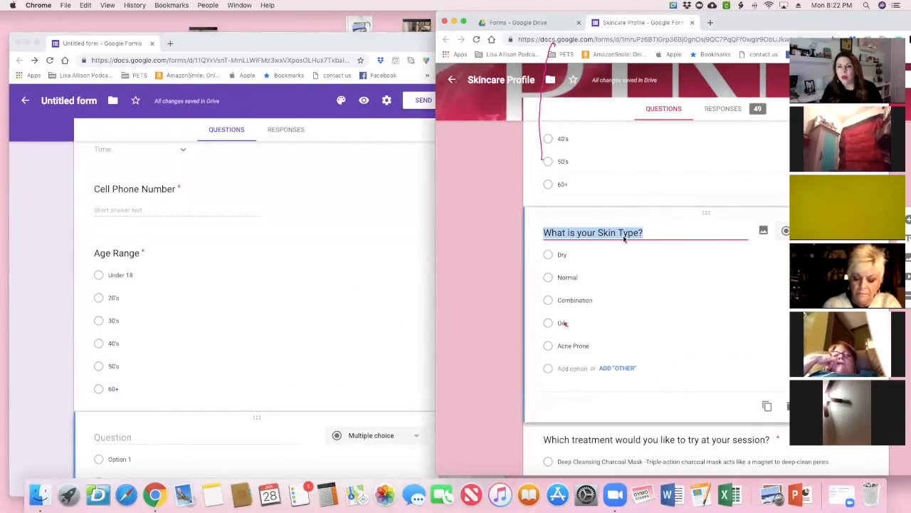
right_click(625, 235)
click(656, 303)
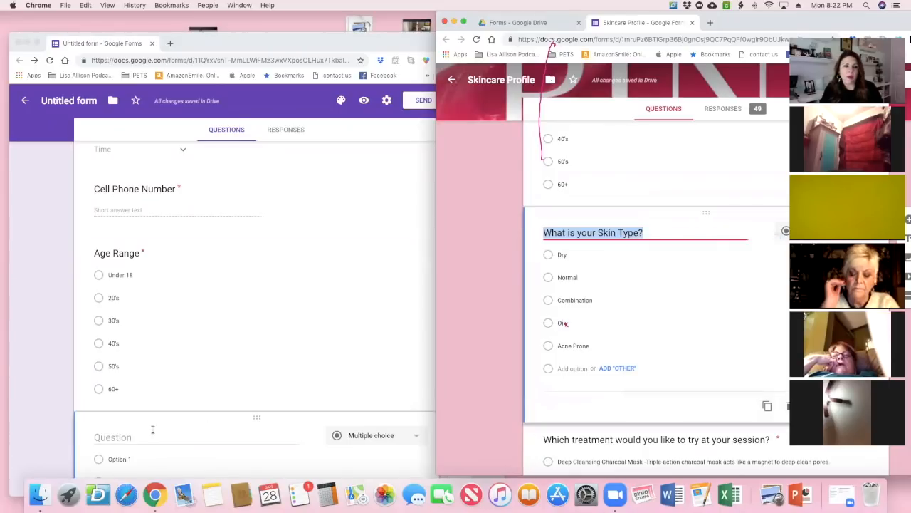
click(128, 437)
right_click(128, 437)
click(150, 411)
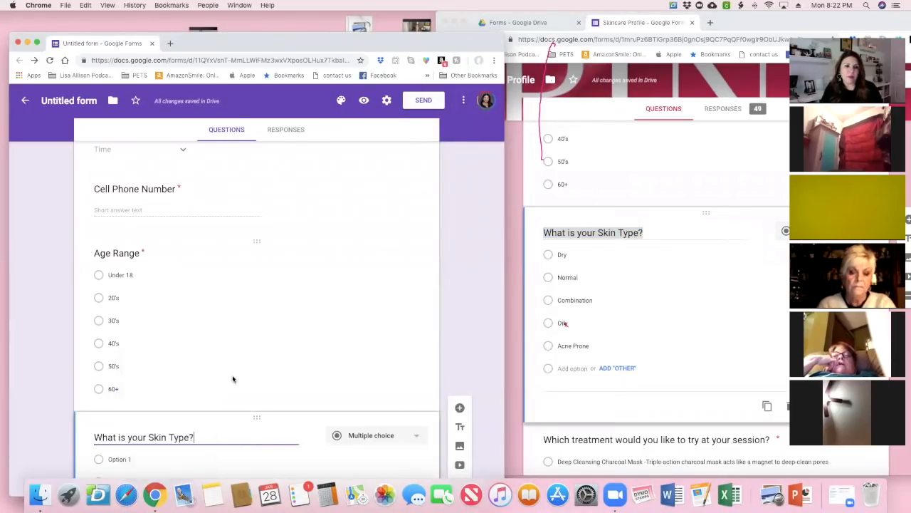
Step: Give the skin type question the options "Dry", "Normal", "Combination", "Oily" and "Acne Prone", and make it required
click(143, 391)
text(Dry)
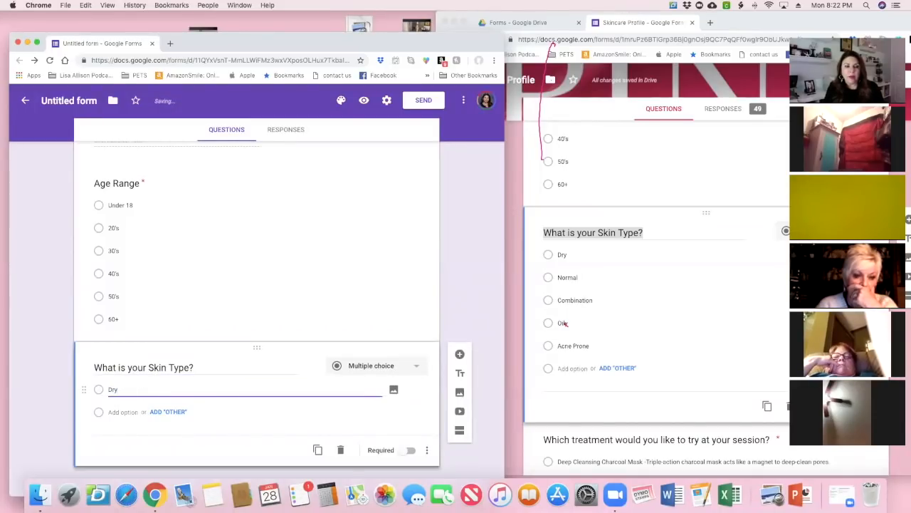
key(Return)
text(Normal)
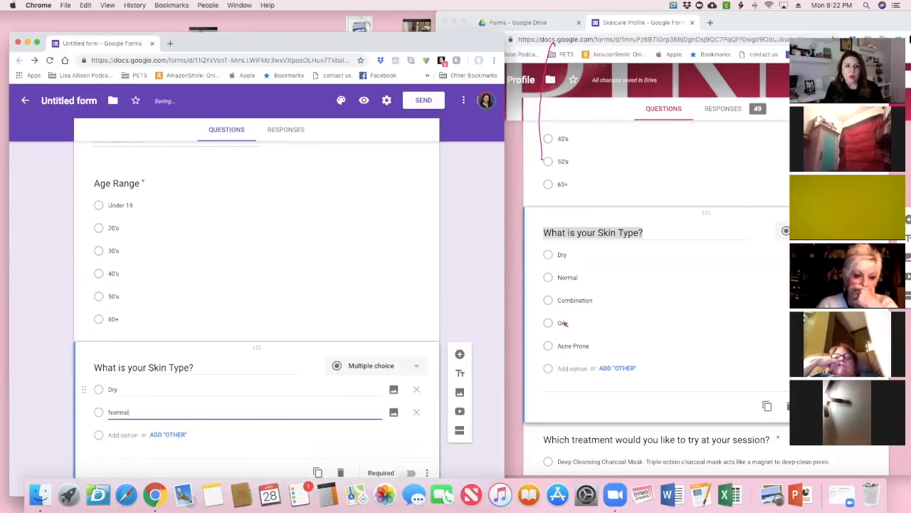
key(Return)
text(Combination)
key(Return)
text(Oily)
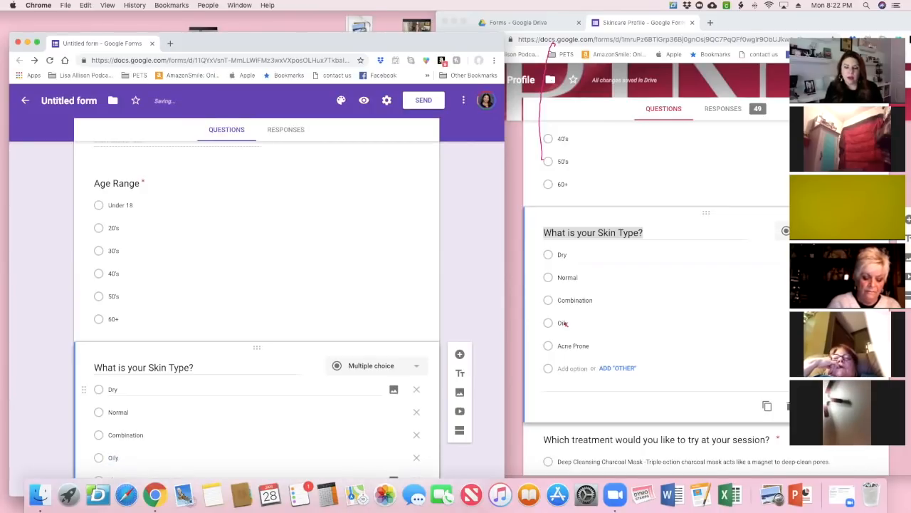
text(Acn)
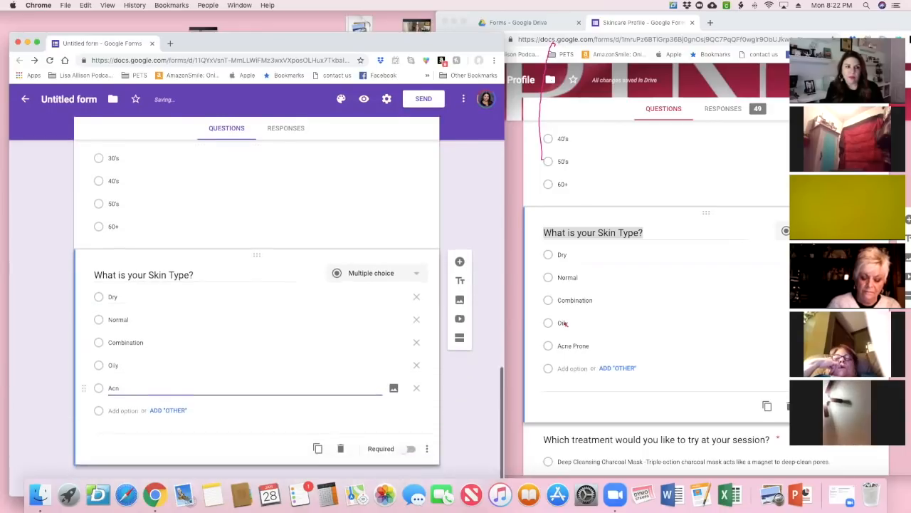
text(e Prone)
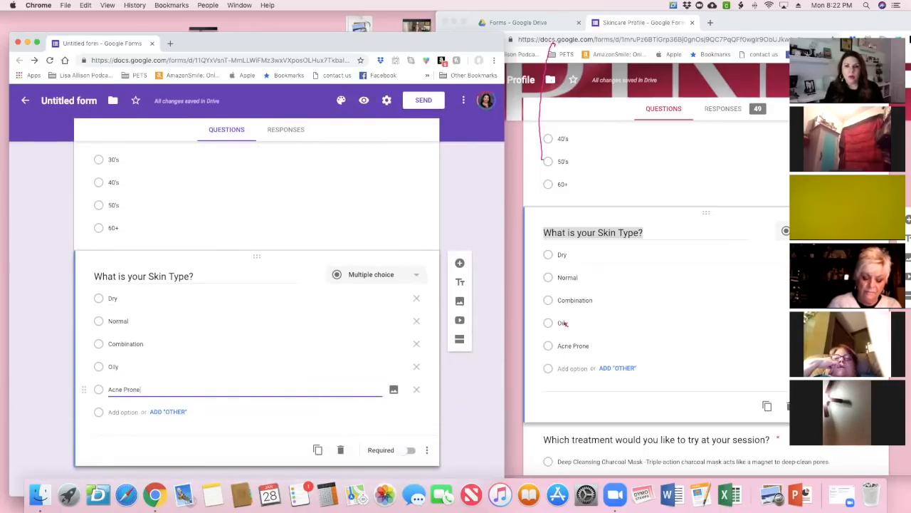
click(408, 451)
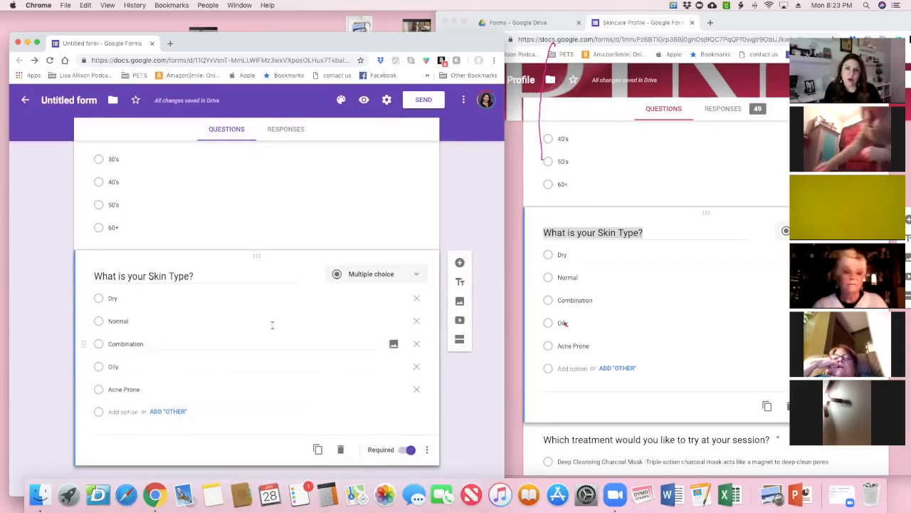
Step: Add a question below the skin type question and copy the existing form's "Which treatment would you like to try at your session?" text into it
click(459, 263)
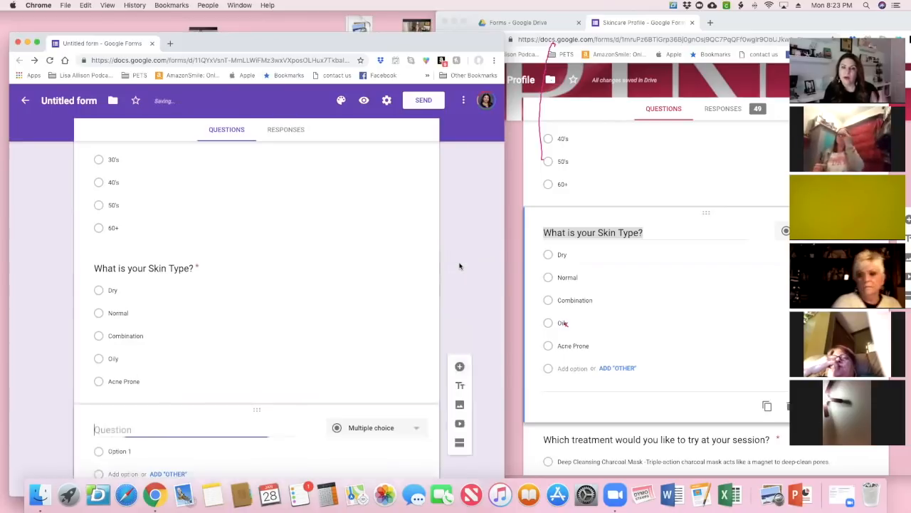
scroll(419, 370, down, 2)
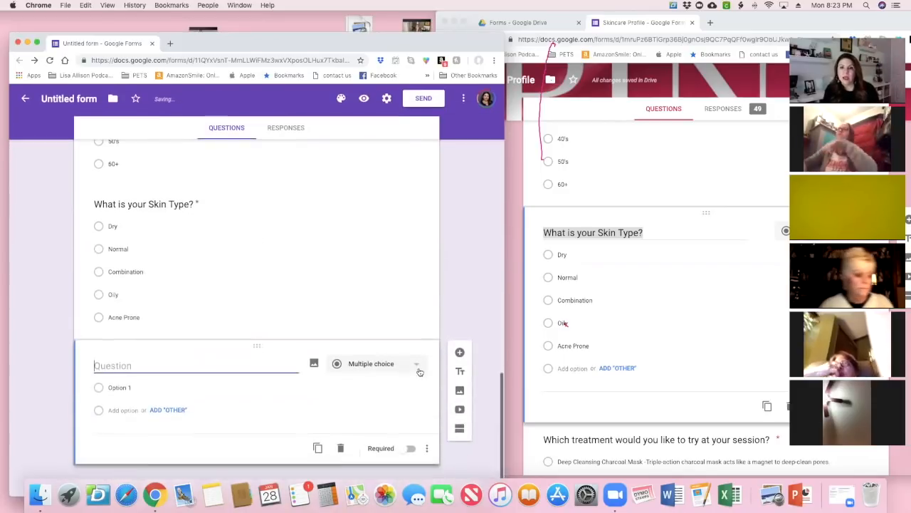
scroll(594, 292, down, 5)
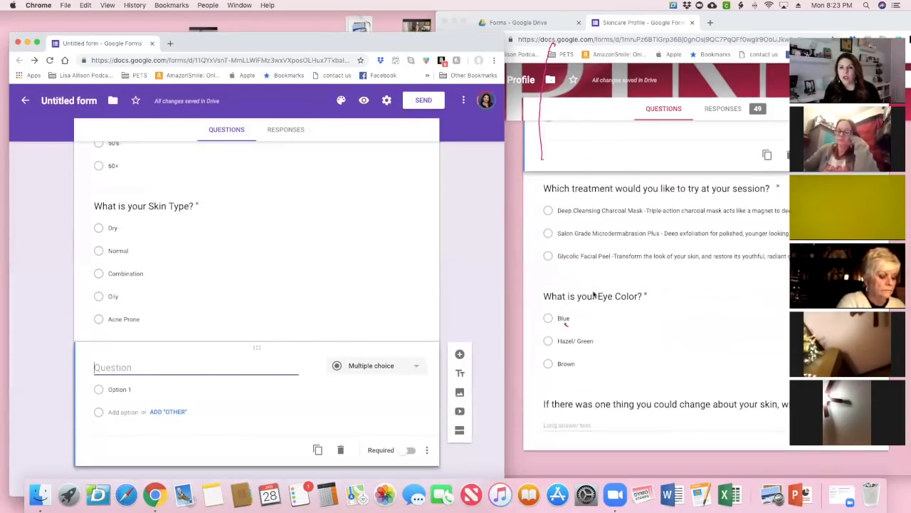
click(543, 184)
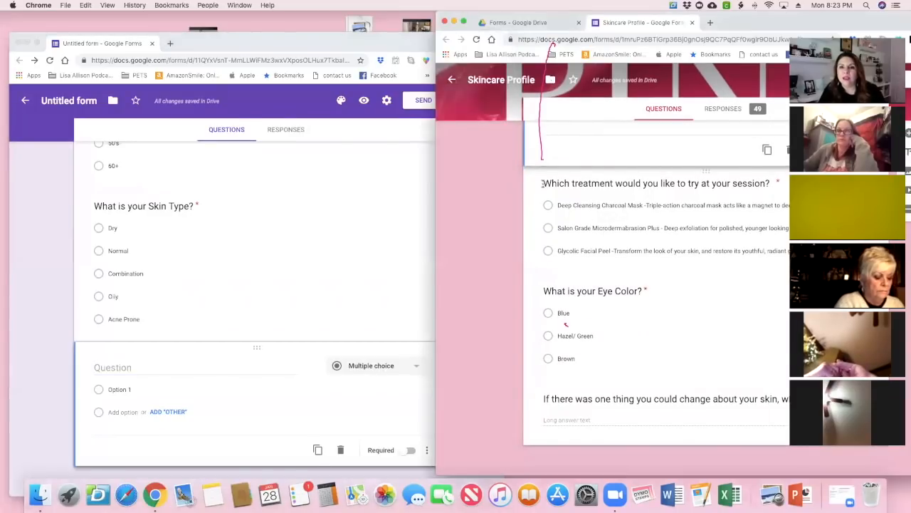
click(542, 184)
right_click(571, 129)
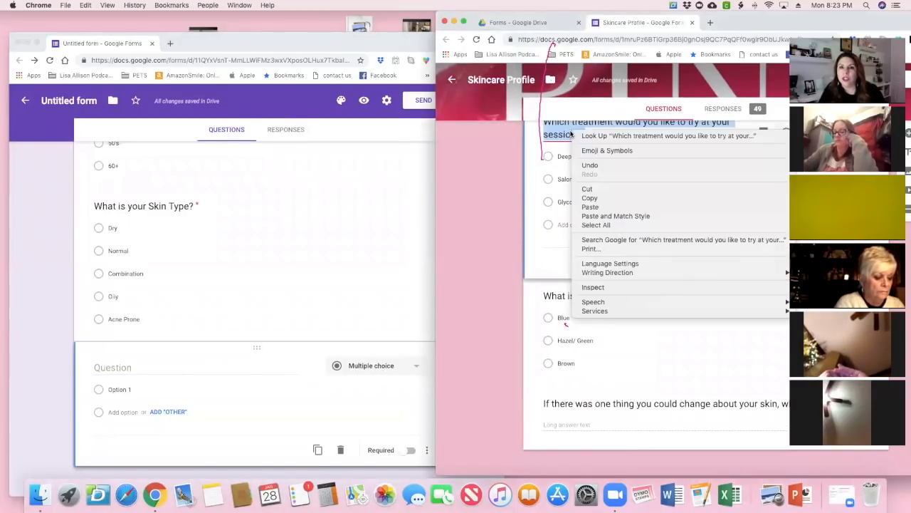
click(570, 195)
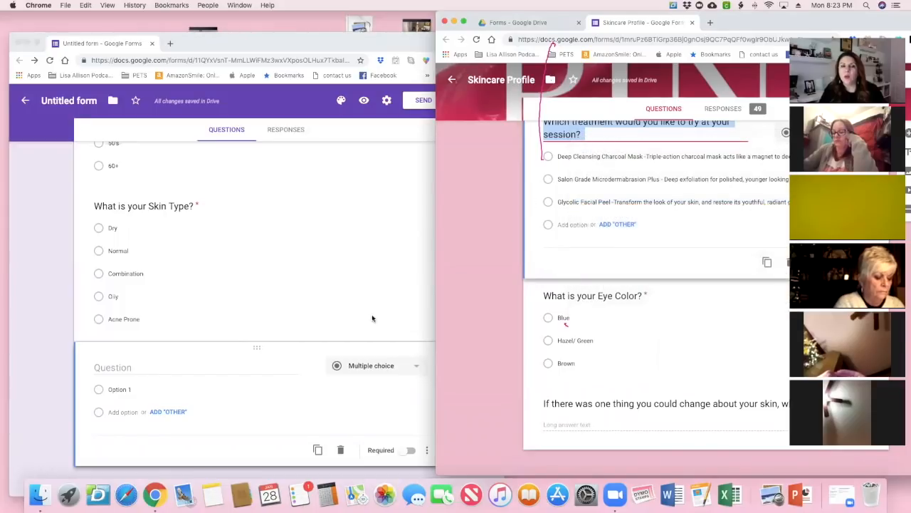
click(142, 367)
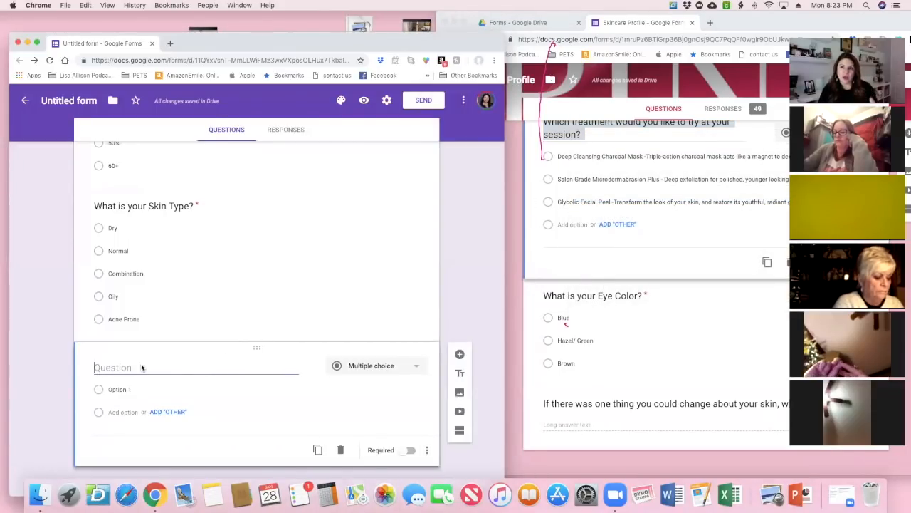
right_click(104, 364)
click(127, 411)
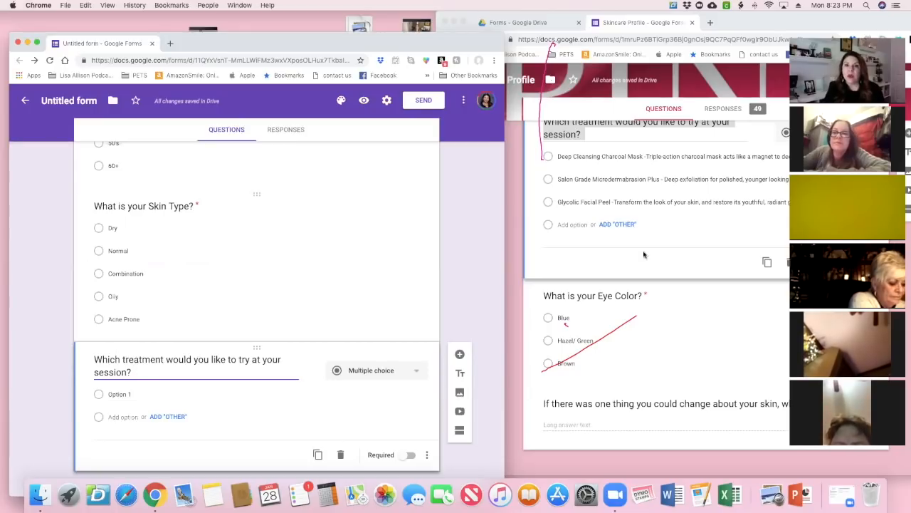
Step: Copy the existing form's "Deep Cleansing Charcoal Mask" choice with its description into the first option of the new treatment question
click(560, 158)
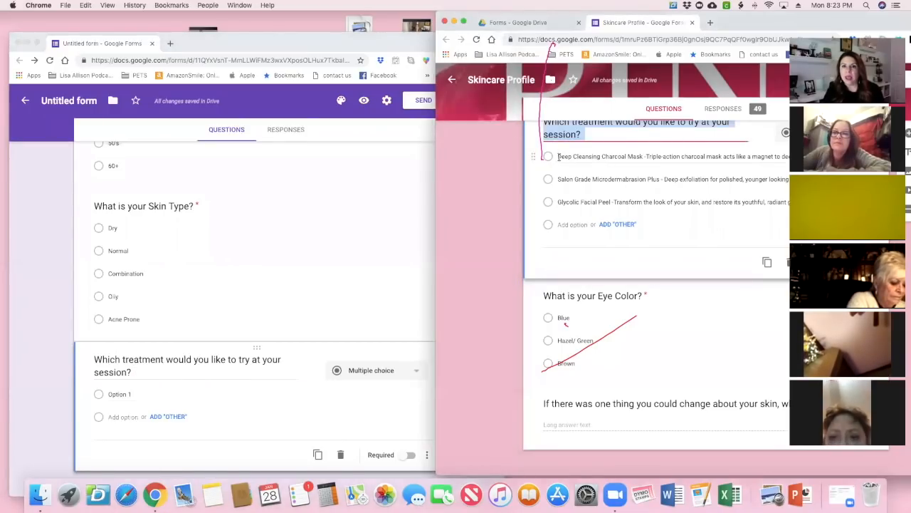
click(560, 157)
right_click(593, 158)
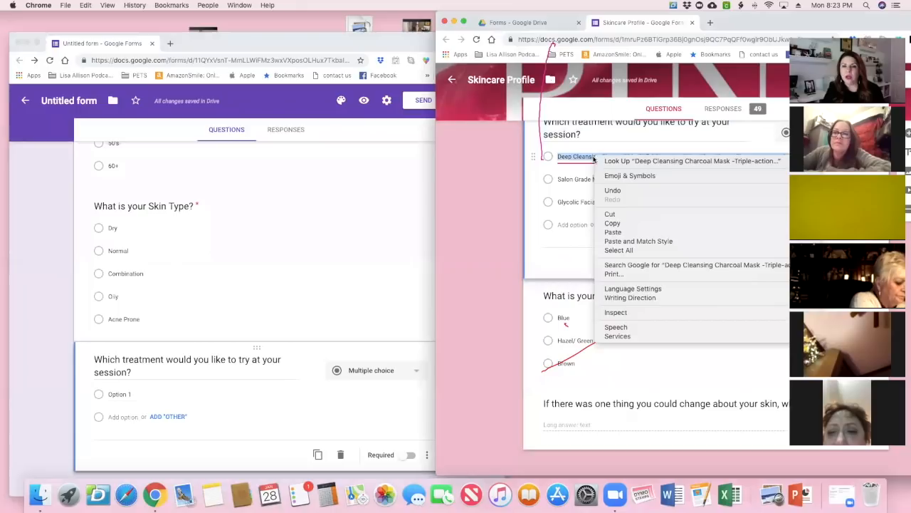
click(613, 224)
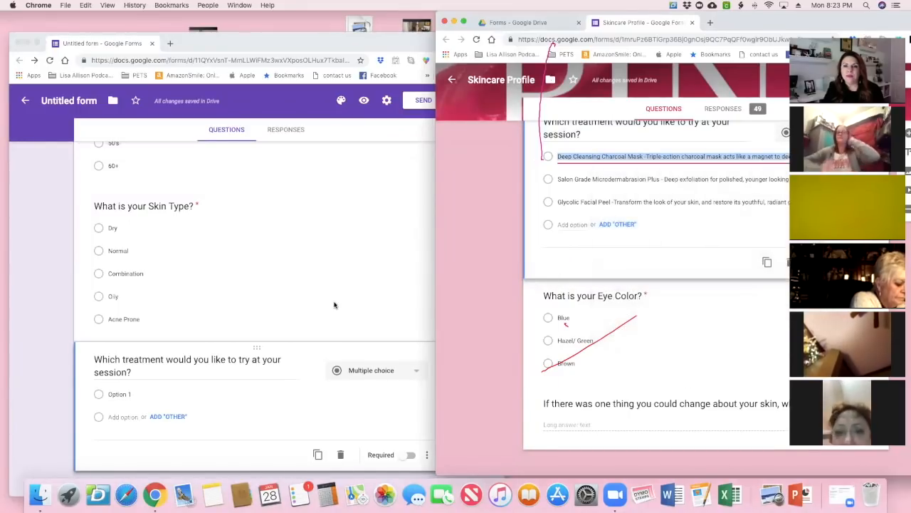
click(114, 396)
right_click(114, 396)
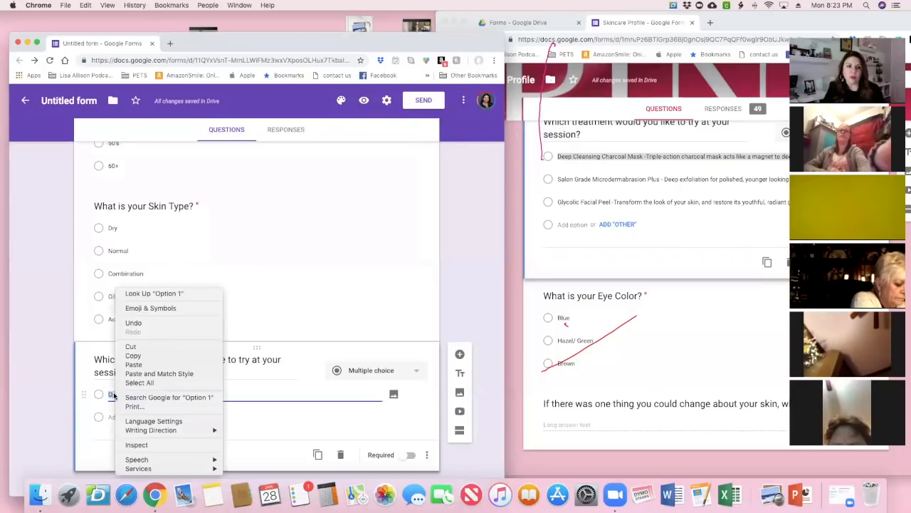
click(137, 364)
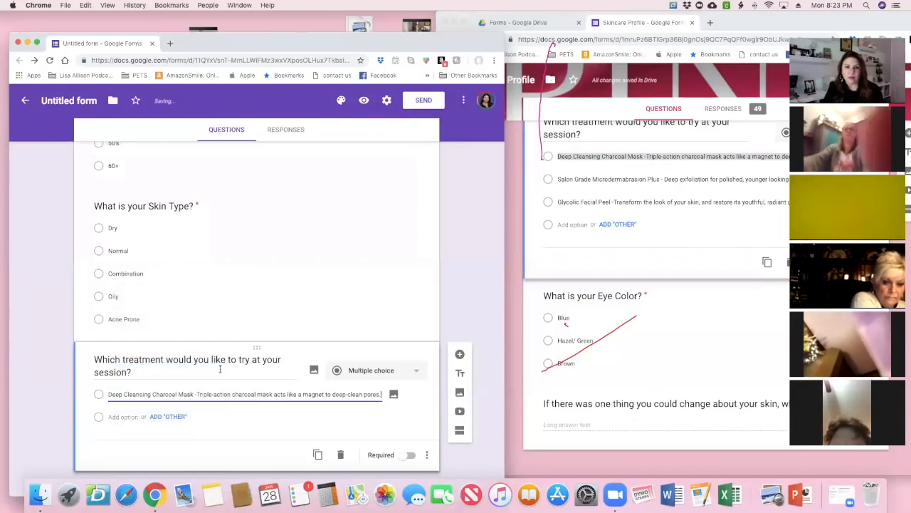
scroll(365, 399, up, 1)
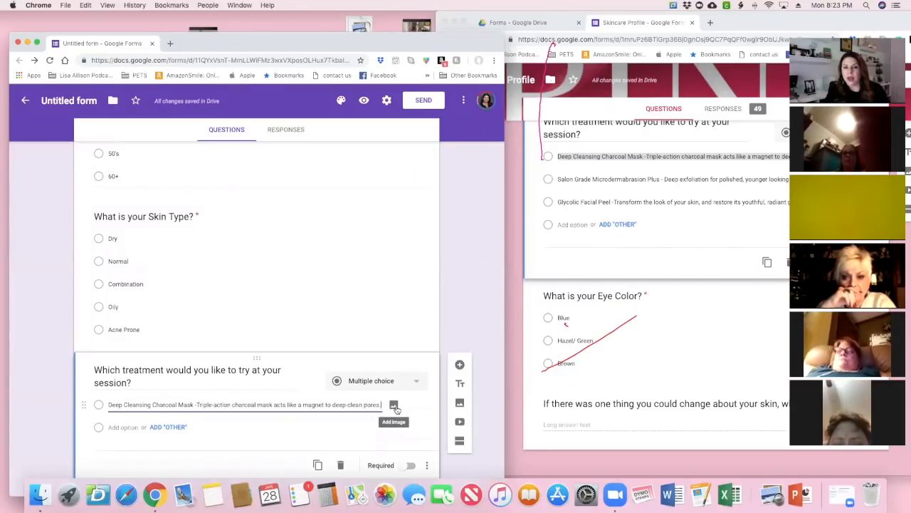
click(394, 405)
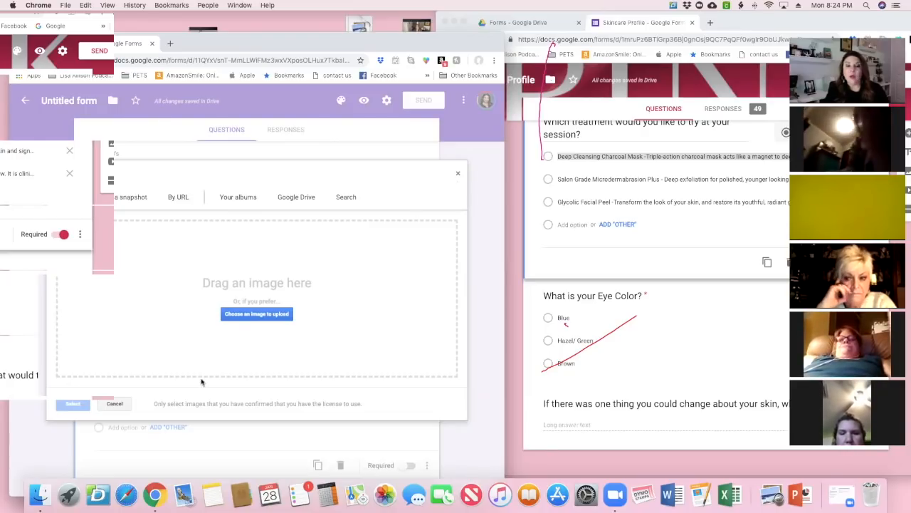
click(261, 316)
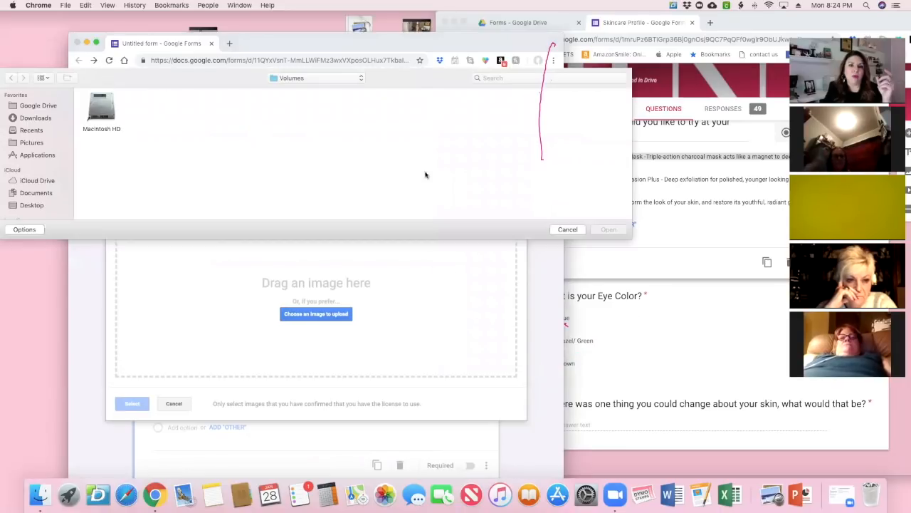
click(567, 229)
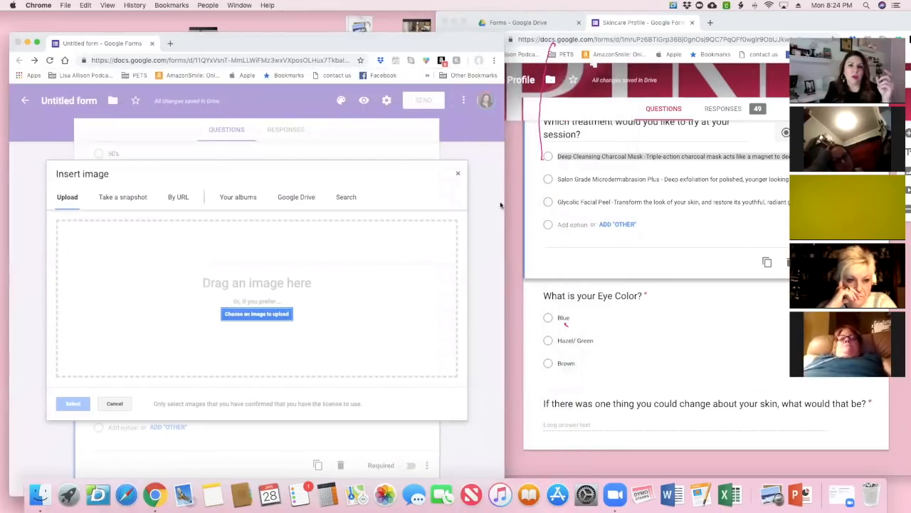
click(456, 180)
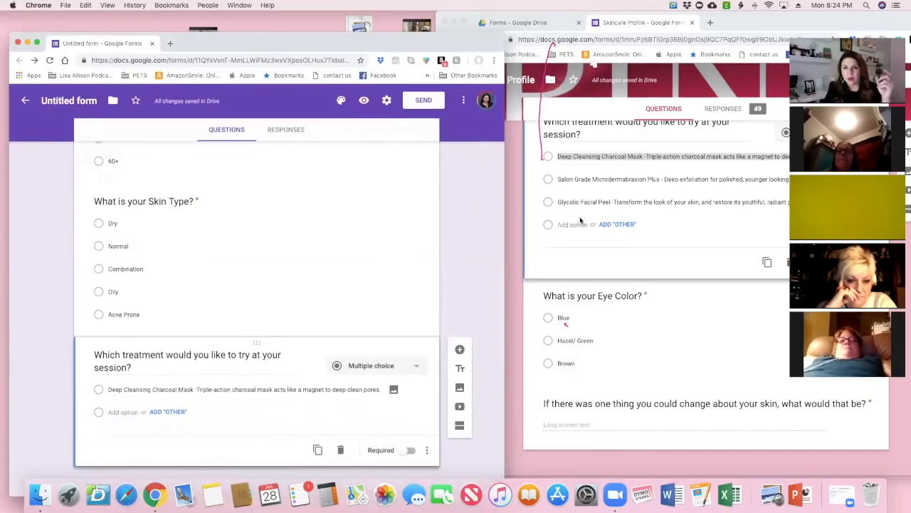
Step: Copy the existing form's "Salon Grade Microdermabrasion Plus" choice in as the second treatment option, and make the question required
click(560, 181)
click(559, 179)
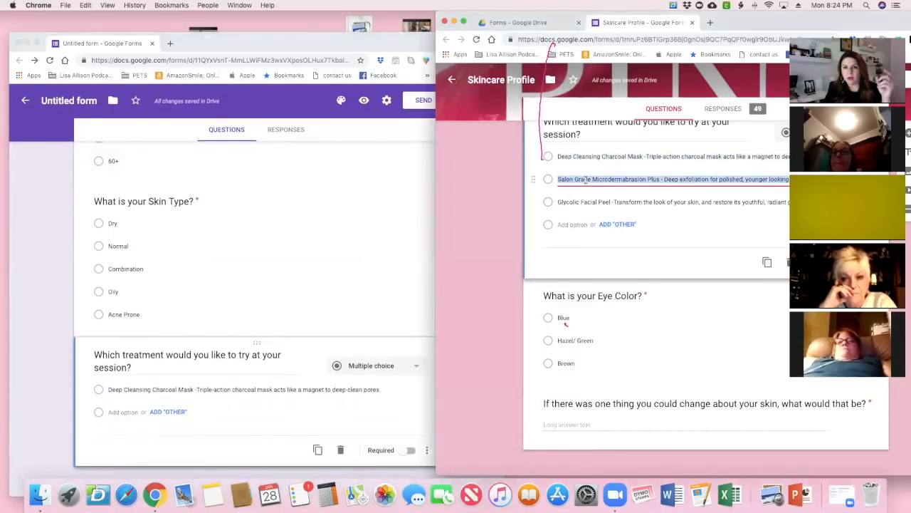
right_click(589, 178)
click(603, 247)
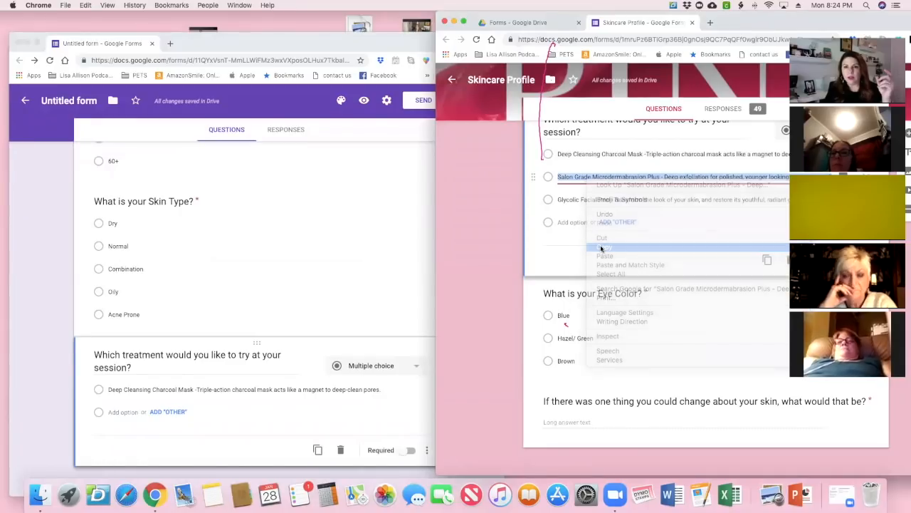
click(113, 411)
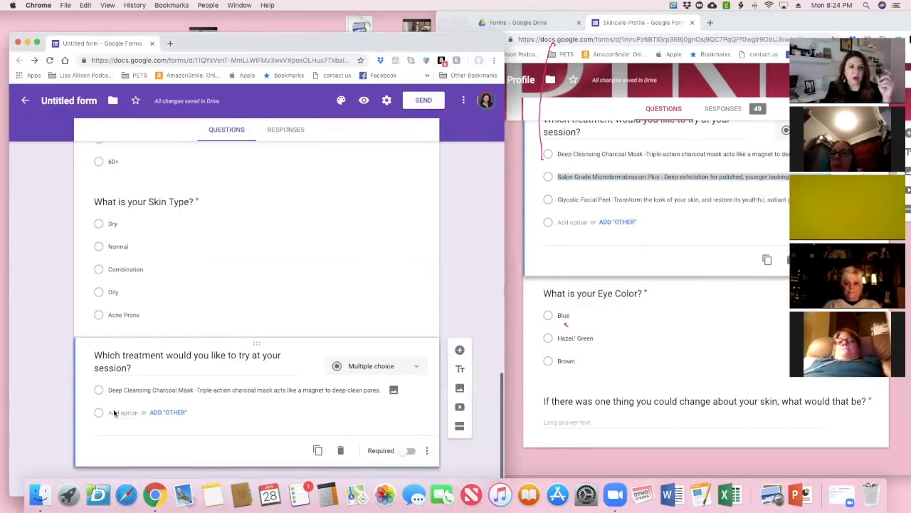
right_click(114, 412)
key(Return)
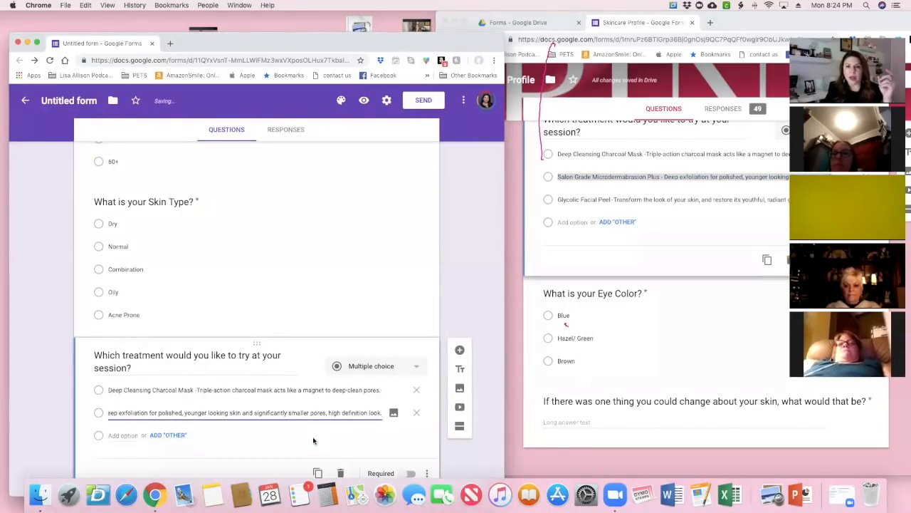
scroll(371, 427, down, 1)
click(408, 451)
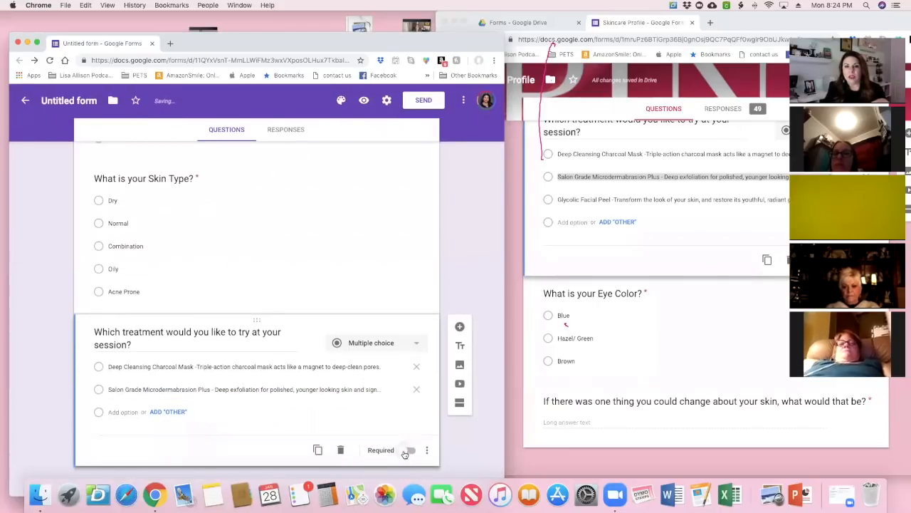
Step: Add a question below the treatment question and copy the existing form's "What is your Eye Color?" text into it
click(533, 349)
triple_click(544, 293)
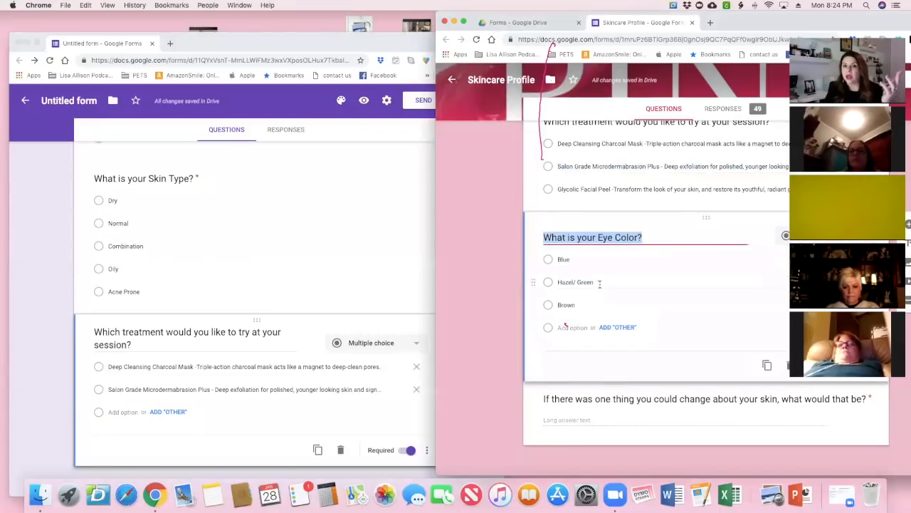
right_click(604, 236)
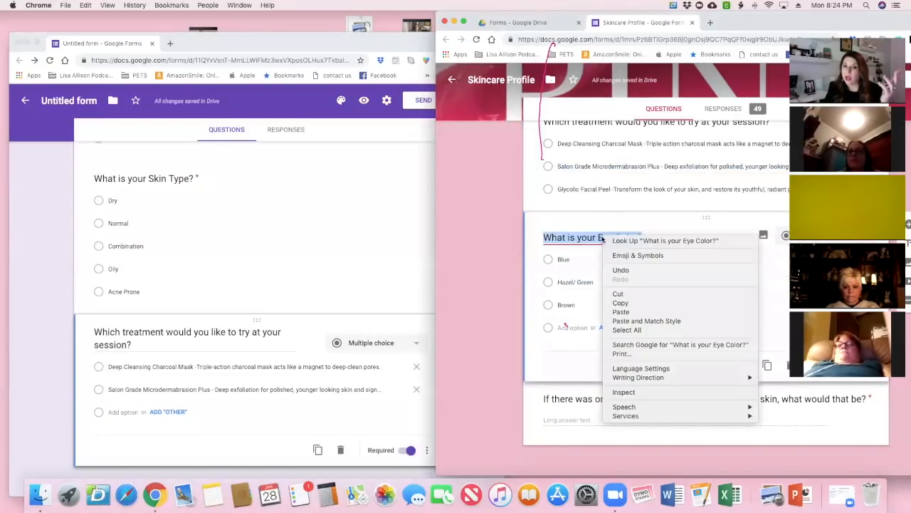
click(621, 303)
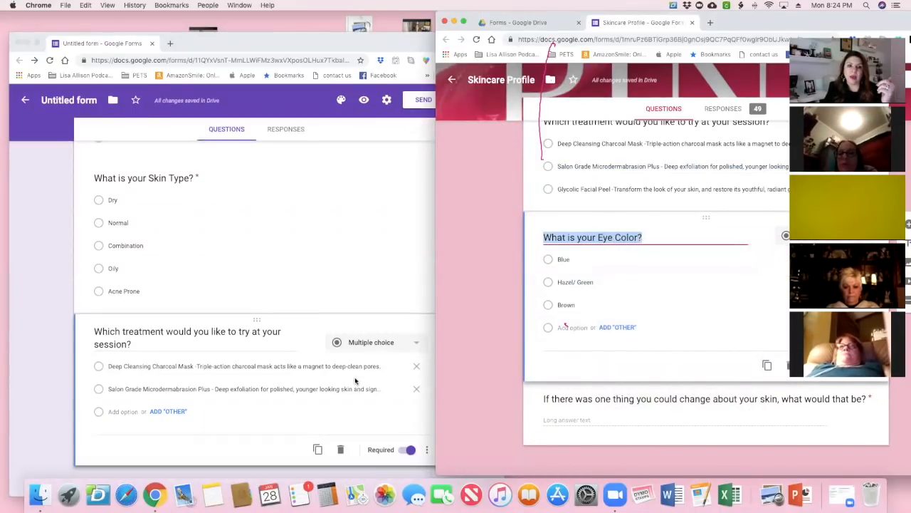
click(423, 275)
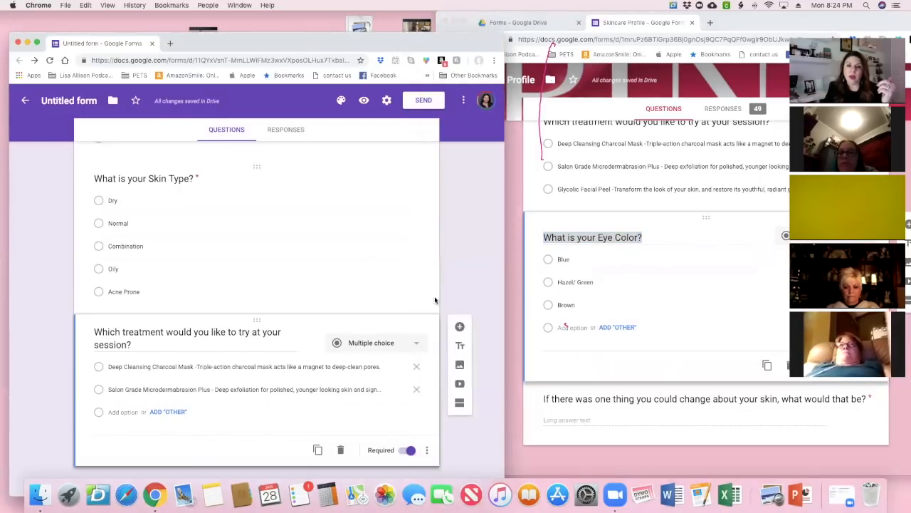
click(459, 327)
right_click(111, 423)
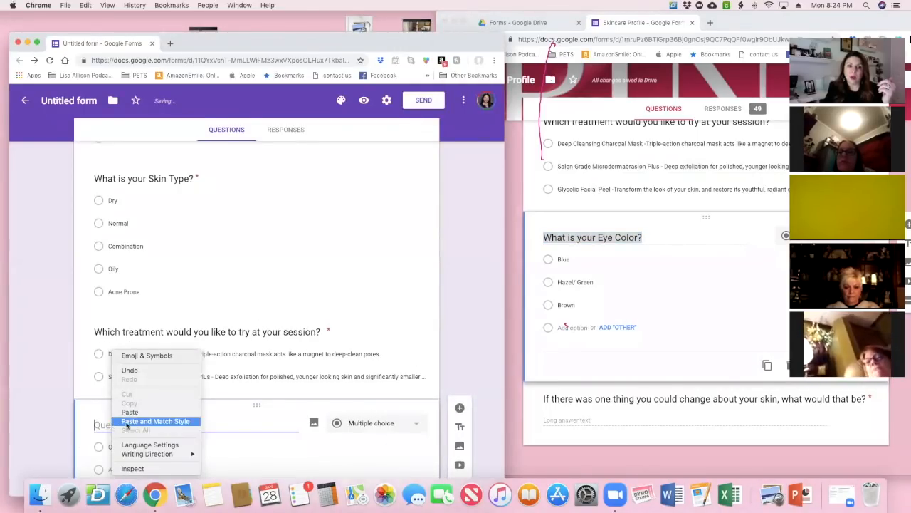
click(132, 415)
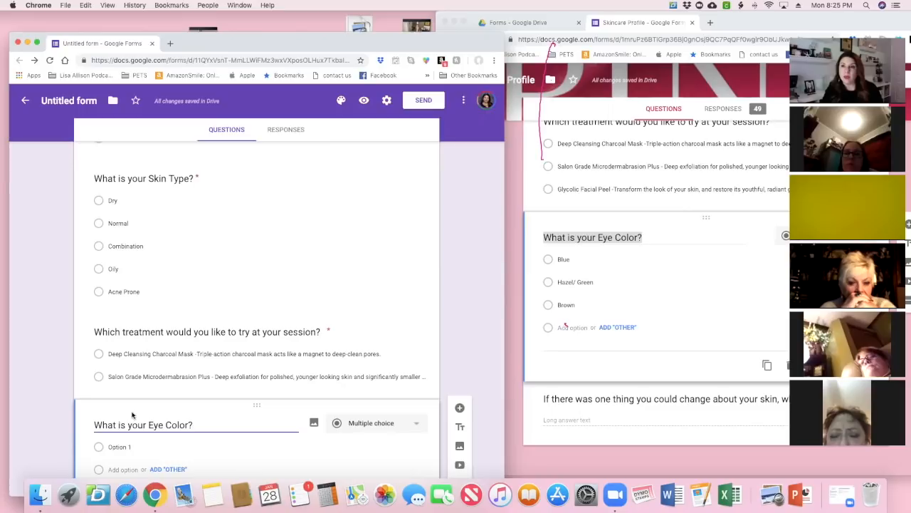
Step: Give the eye color question the options "Blue", "Hazel/Green" and "Brown"
scroll(132, 415, down, 2)
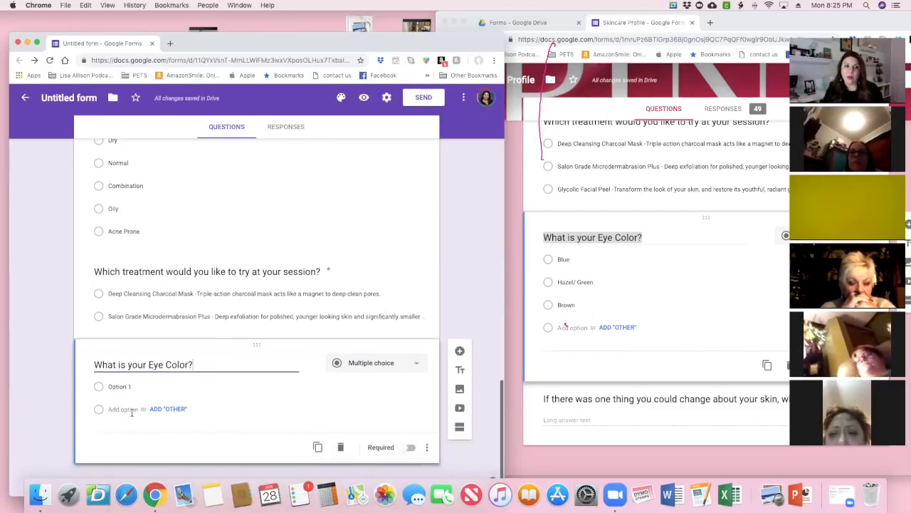
click(147, 391)
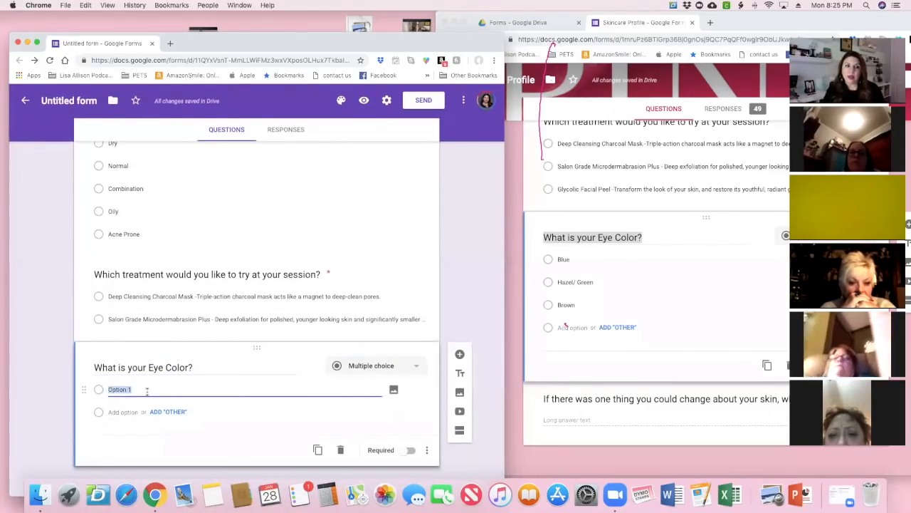
text(Blue)
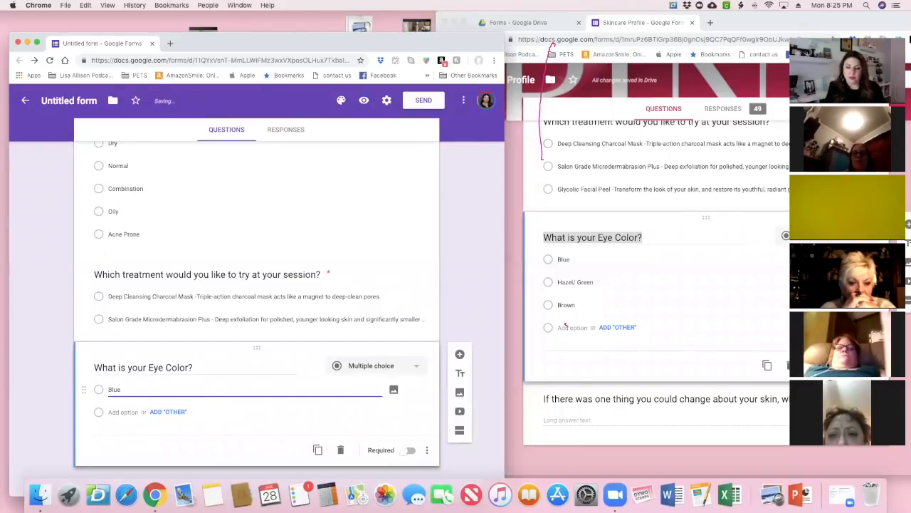
key(Return)
text(Haz)
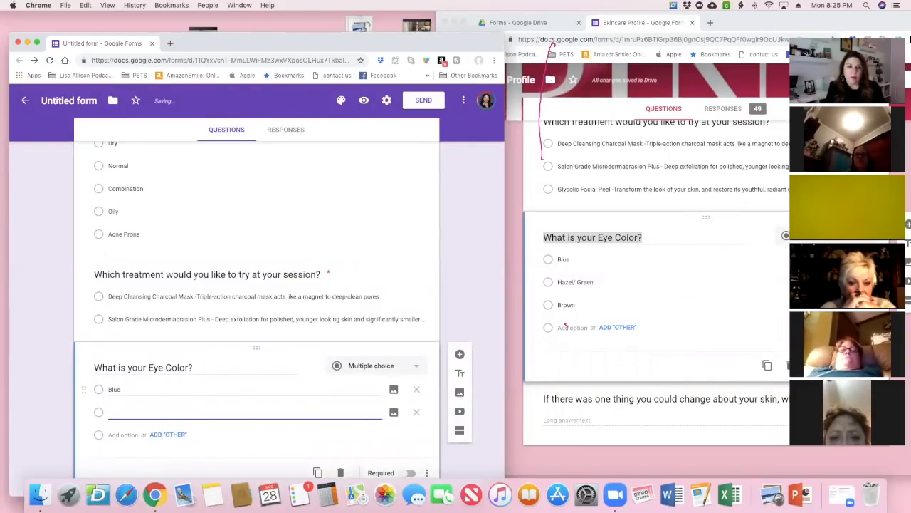
text(e)
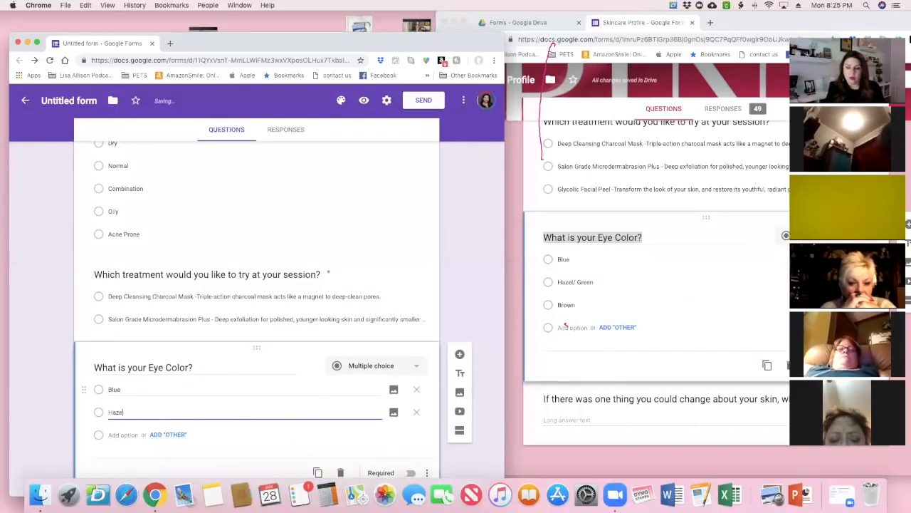
text(l/Green)
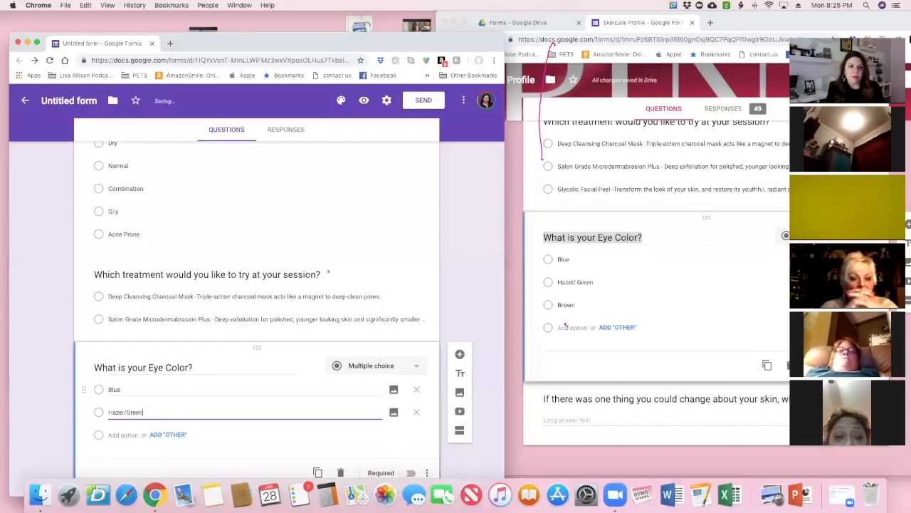
key(Return)
text(Brown)
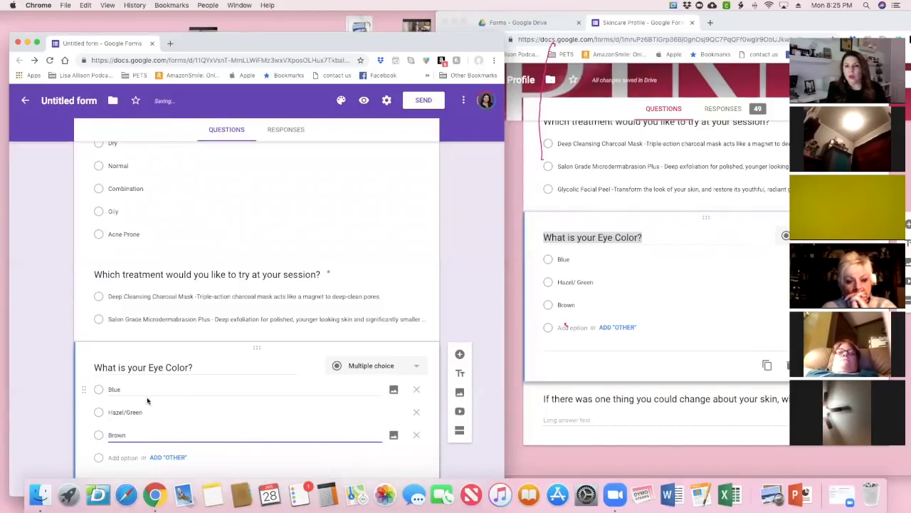
scroll(147, 399, down, 2)
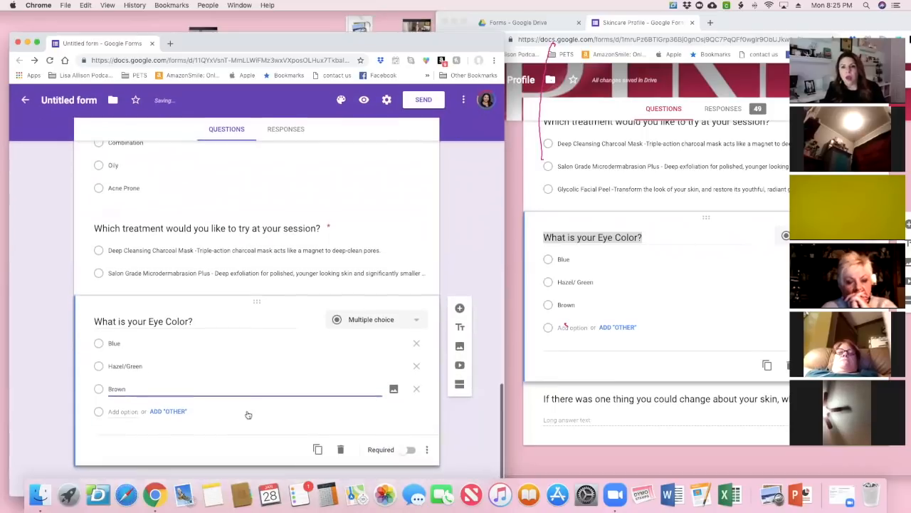
Step: Copy the question text "If there was one thing you could change about your skin, what would that be?" from the existing form
click(630, 369)
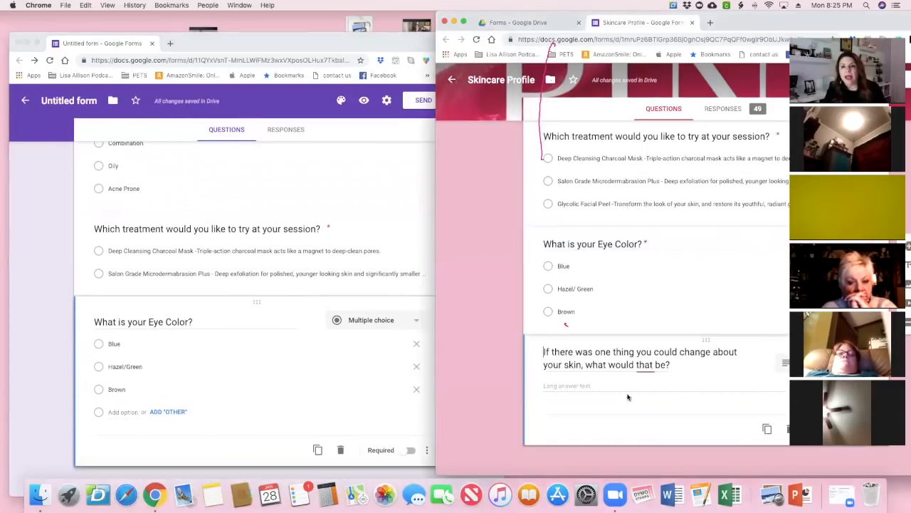
click(630, 388)
drag(544, 351, 680, 347)
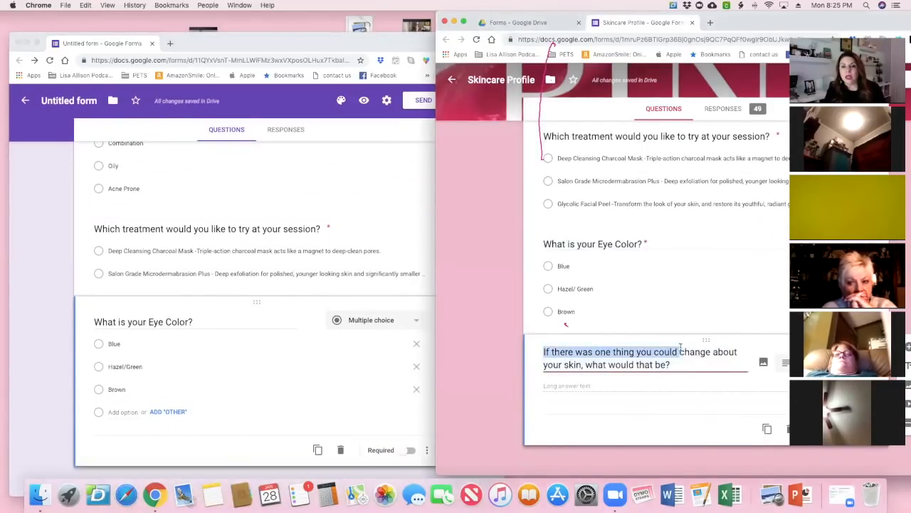
click(663, 349)
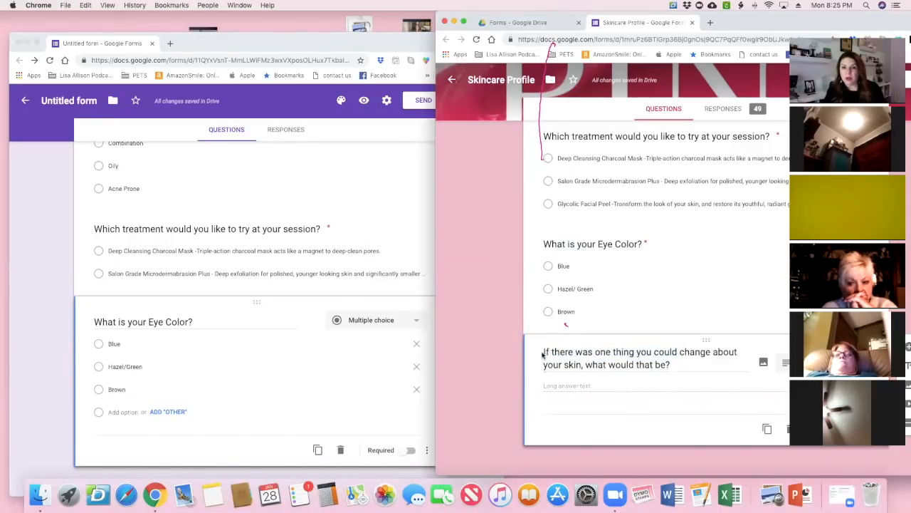
drag(544, 352, 671, 365)
right_click(618, 354)
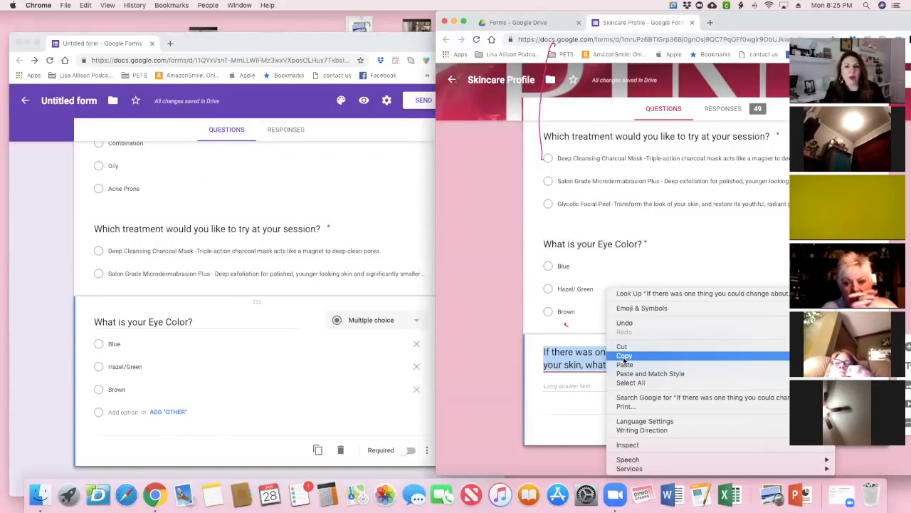
click(623, 357)
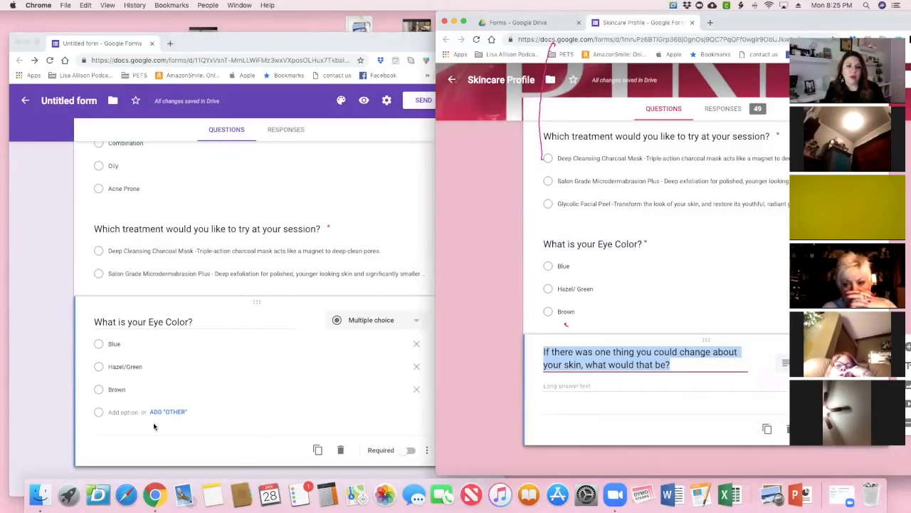
Step: Make the new form's eye color question required and add a blank question below it
click(390, 419)
click(410, 451)
click(459, 308)
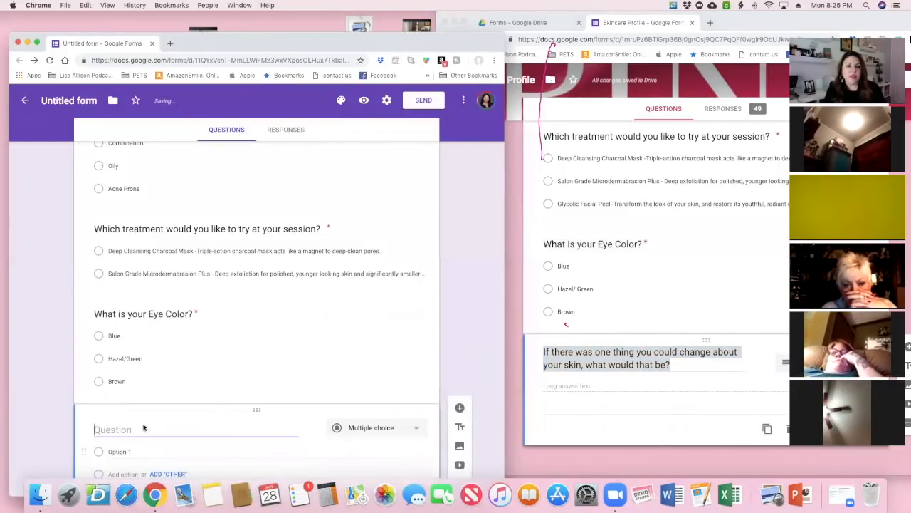
Step: Paste "If there was one thing you could change about your skin, what would that be?" into the new blank question
right_click(99, 429)
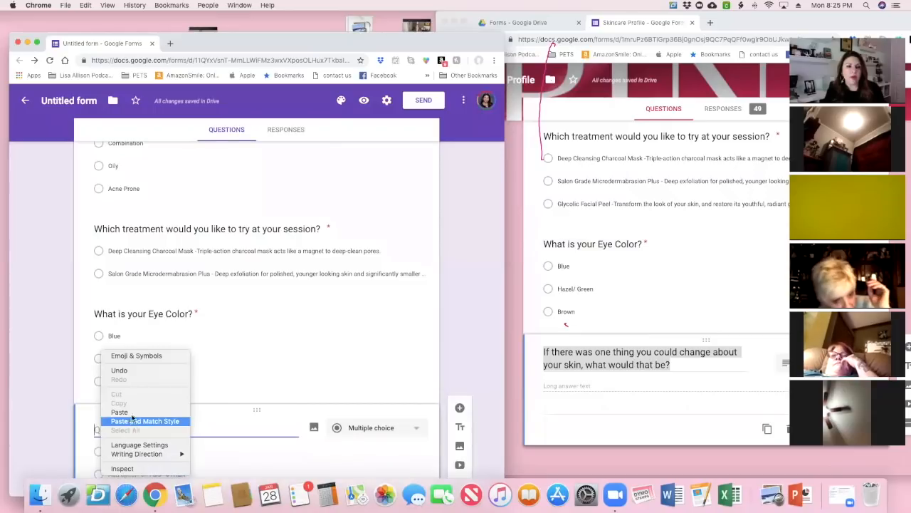
click(144, 421)
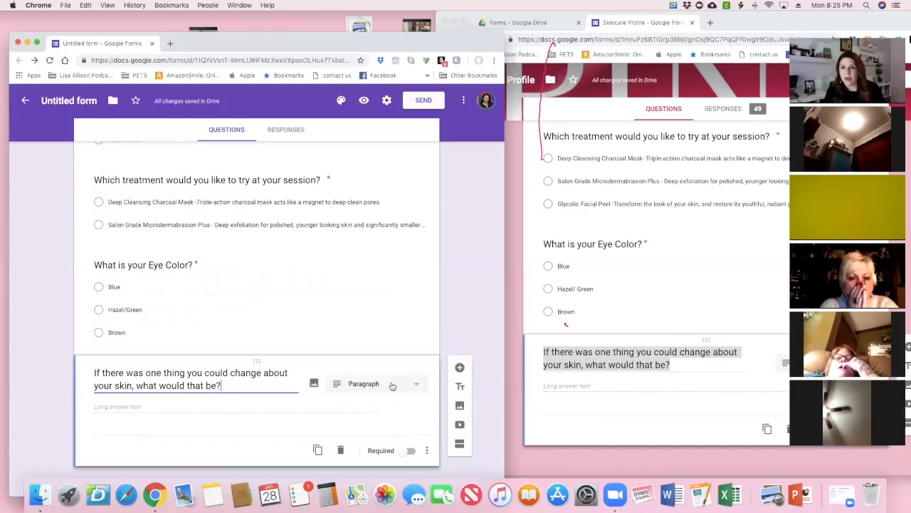
Step: Try the Playful font style in the new form's theme options and set it back to Basic
scroll(399, 324, up, 5)
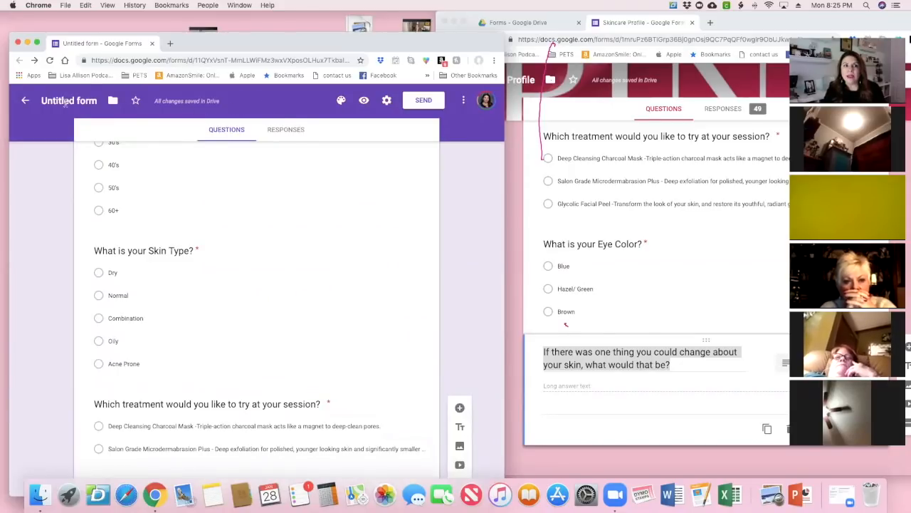
click(341, 101)
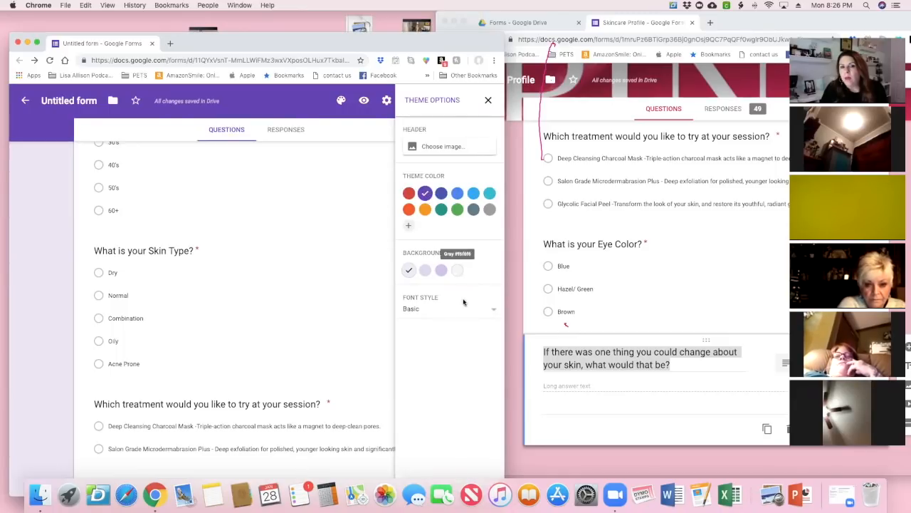
click(495, 314)
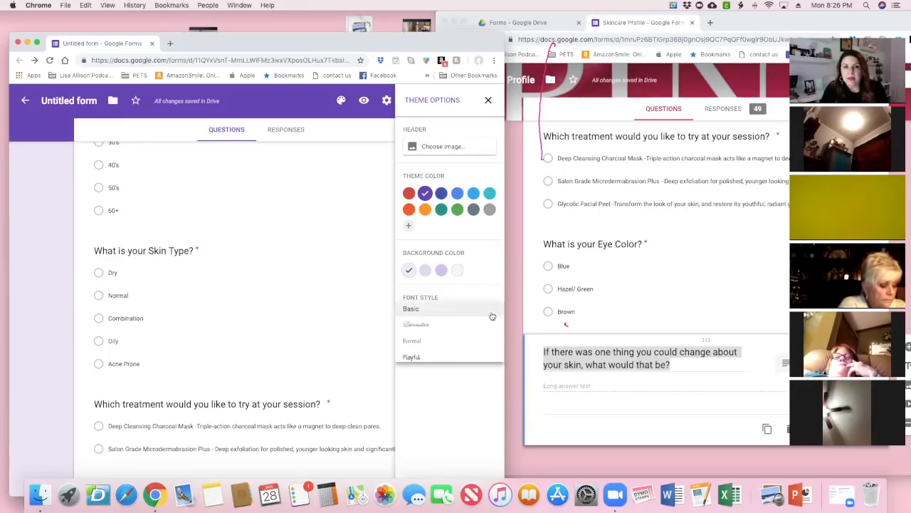
click(443, 358)
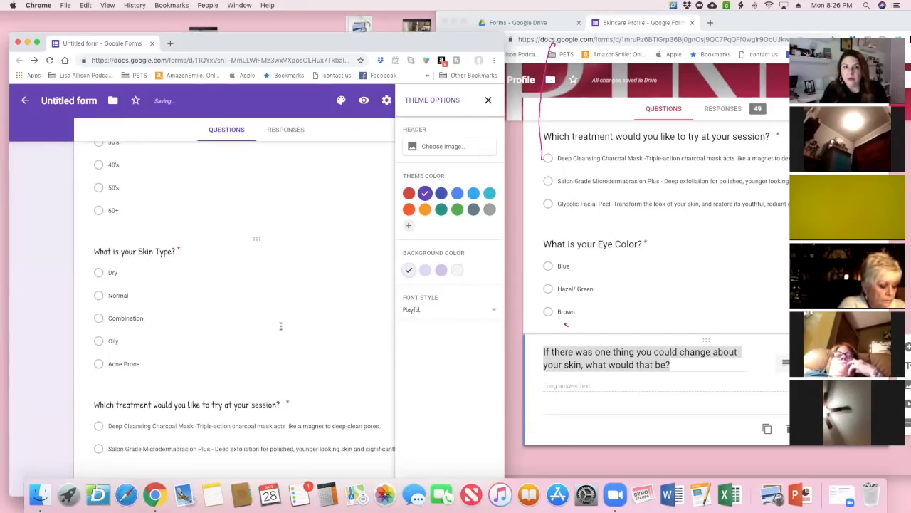
click(493, 314)
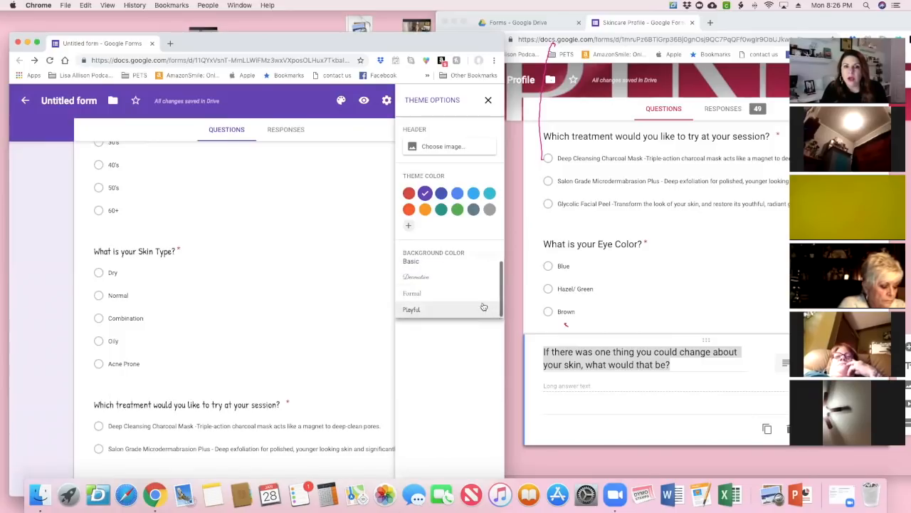
click(411, 262)
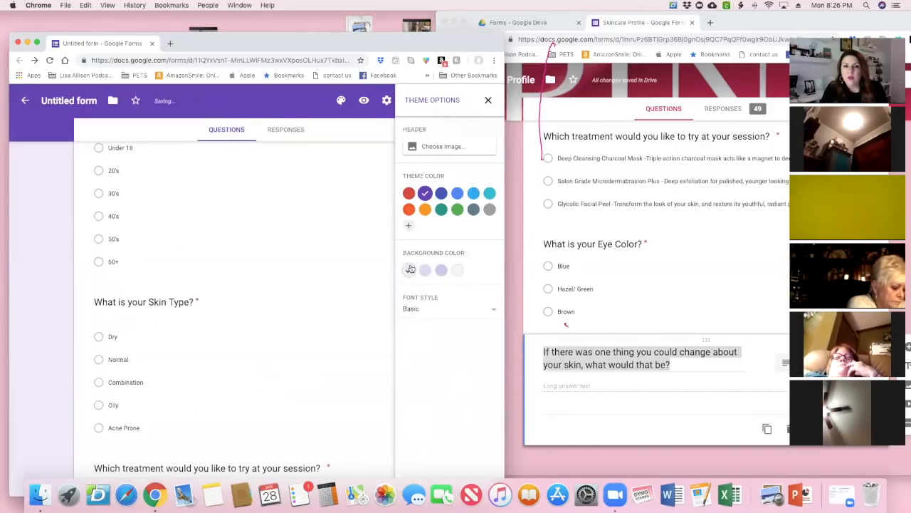
Step: Browse the theme's header images in the Work and School, Birthday and Wedding categories
click(437, 147)
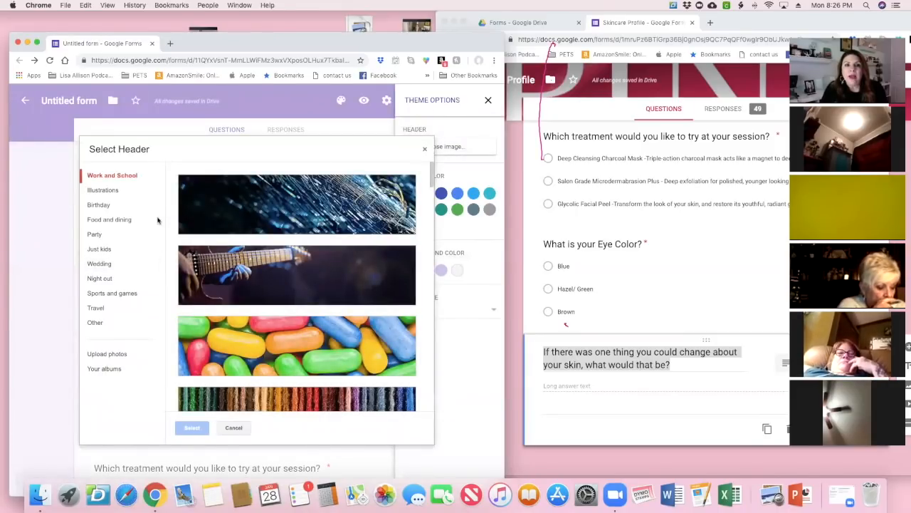
scroll(288, 330, down, 10)
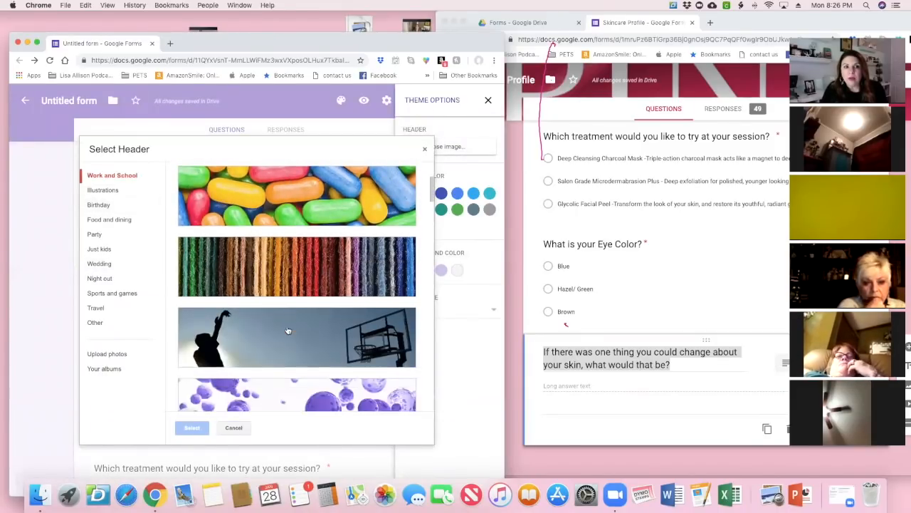
scroll(278, 324, down, 5)
click(99, 204)
scroll(297, 306, down, 10)
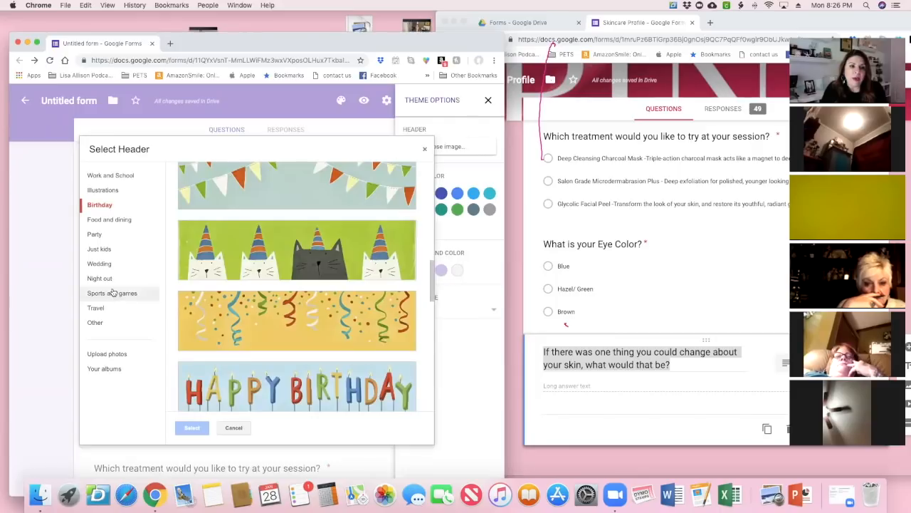
click(100, 263)
scroll(290, 312, down, 2)
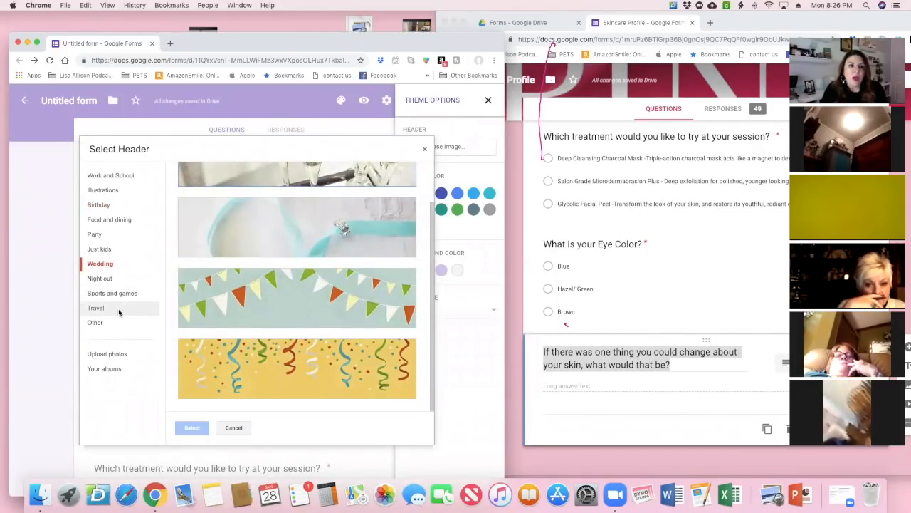
Step: Look through your own albums for a header image and leave the header selection without choosing one
click(111, 369)
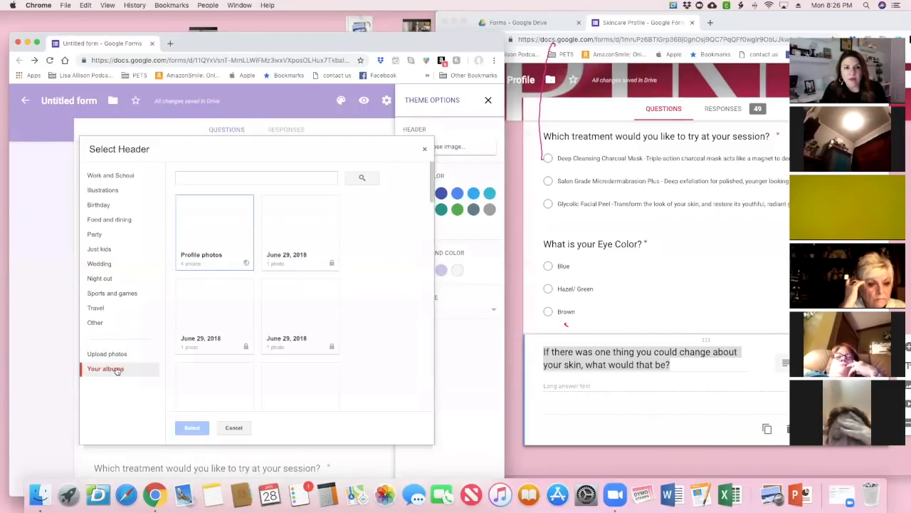
scroll(246, 342, down, 10)
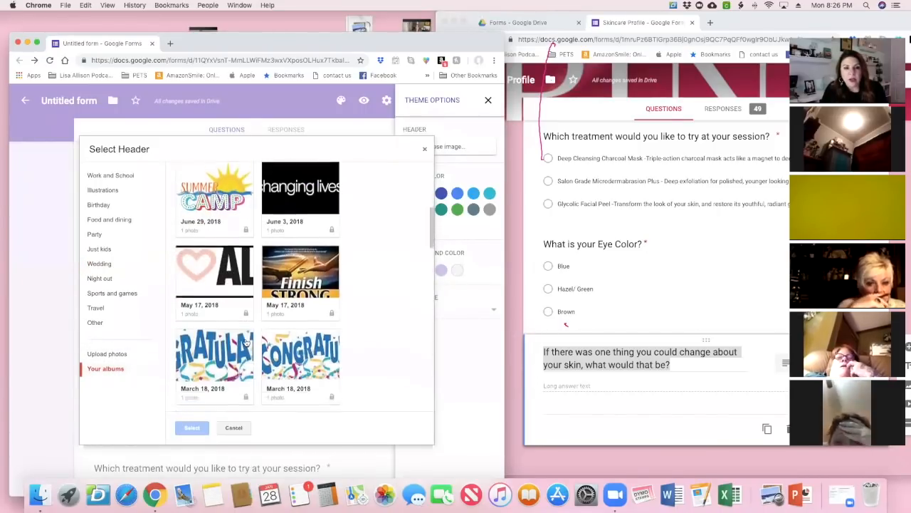
scroll(246, 343, down, 10)
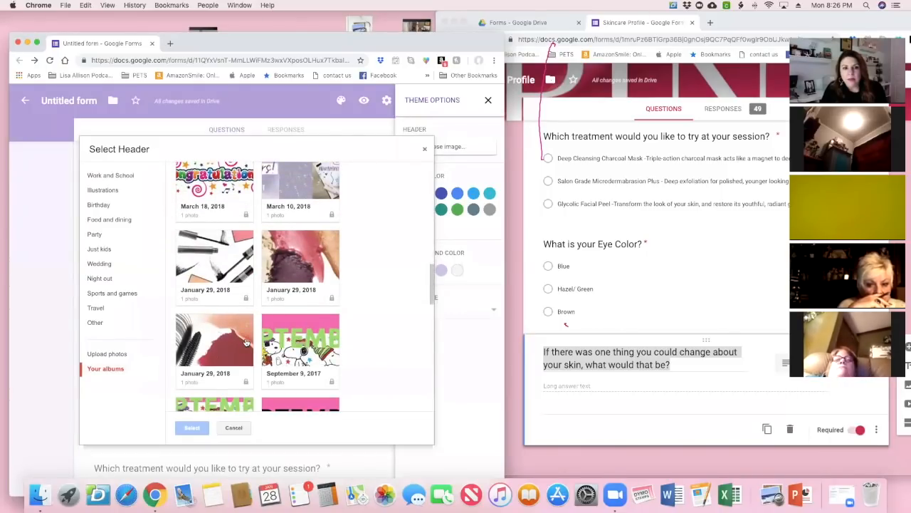
scroll(246, 343, down, 8)
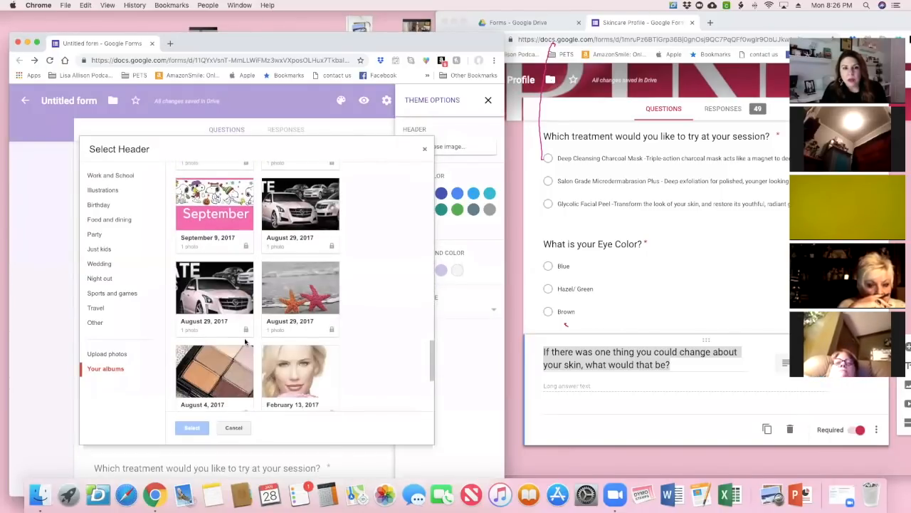
scroll(245, 342, down, 5)
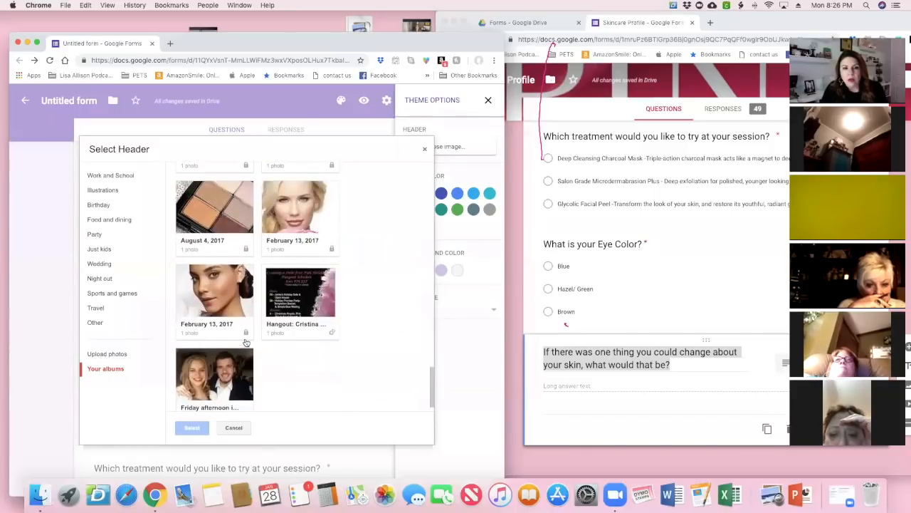
scroll(245, 342, up, 5)
scroll(245, 343, up, 10)
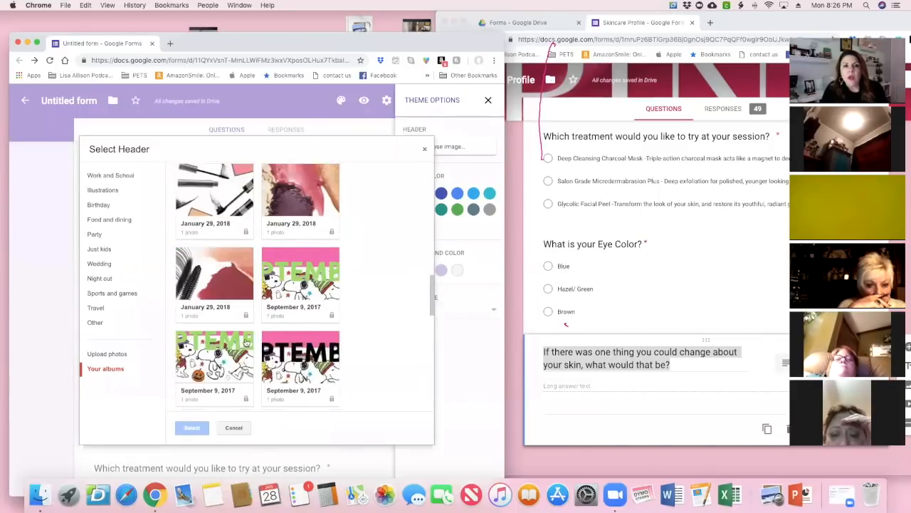
scroll(246, 343, up, 10)
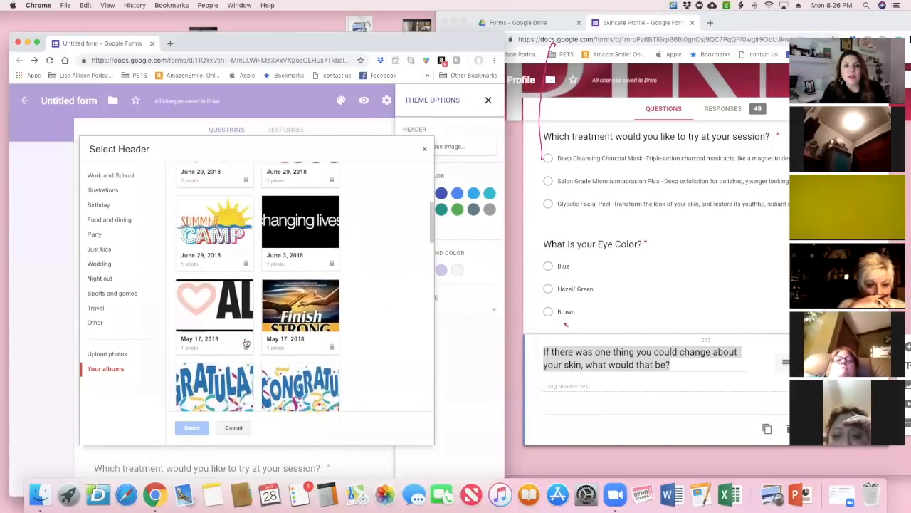
click(235, 427)
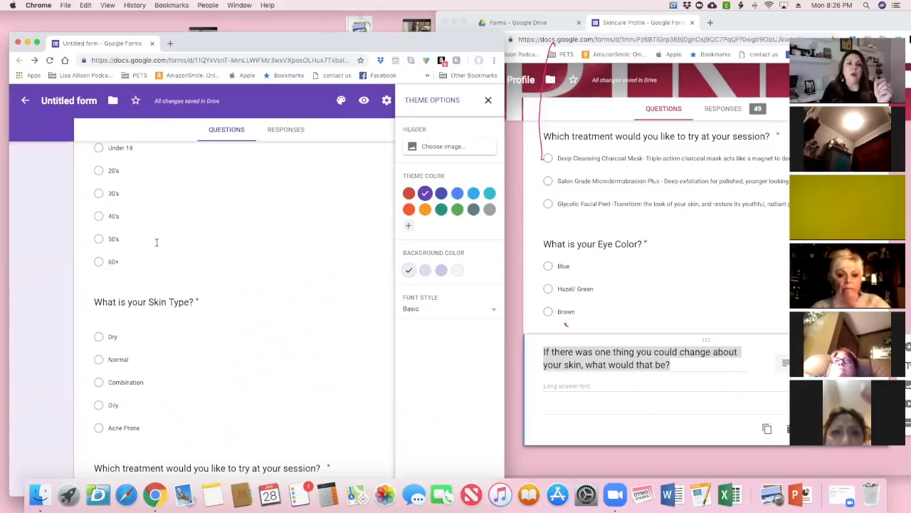
Step: Set the new form's theme color to red-orange with the darkest matching background tint, and close the theme options
click(441, 194)
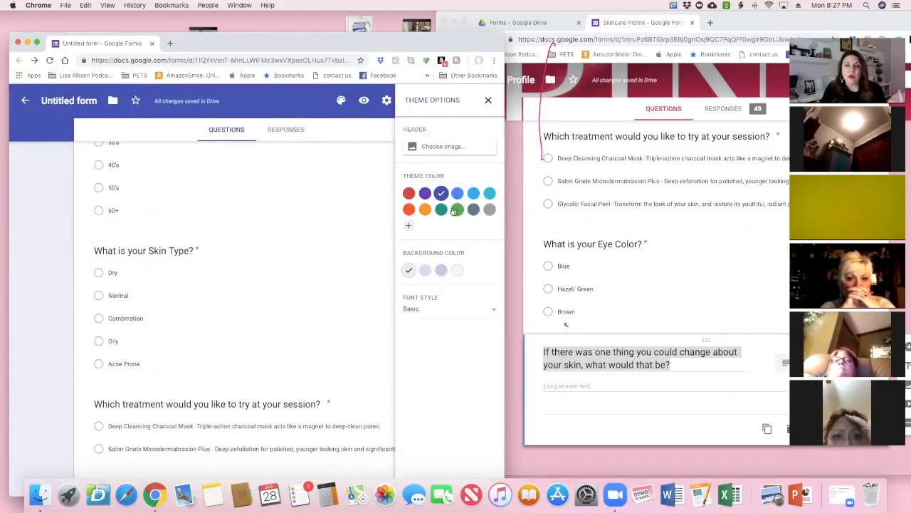
click(410, 210)
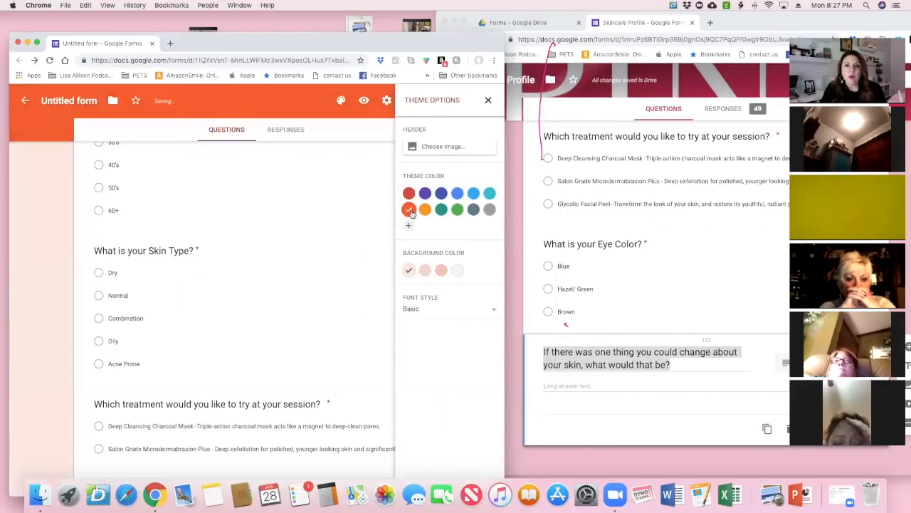
click(442, 270)
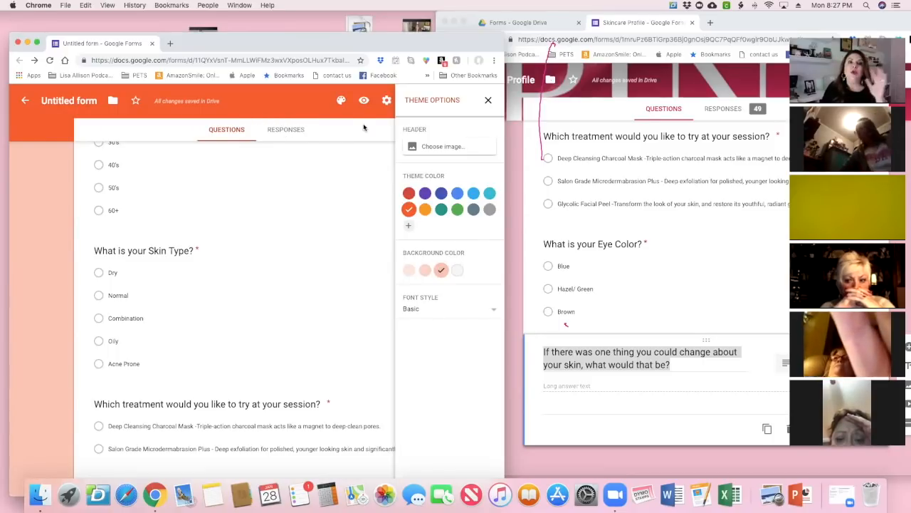
click(487, 100)
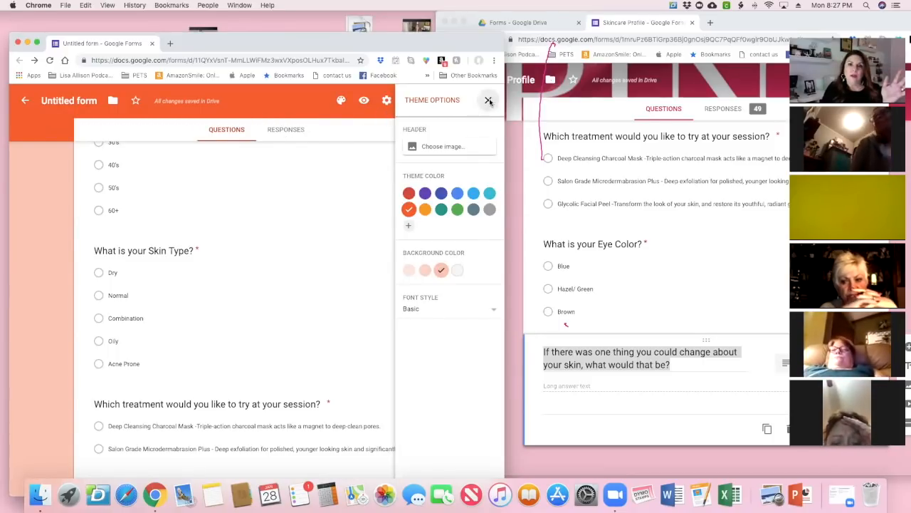
Step: Set the form's confirmation message to "Thank you for completing your profile. Looking forward to pampering you!" and save the settings
click(387, 102)
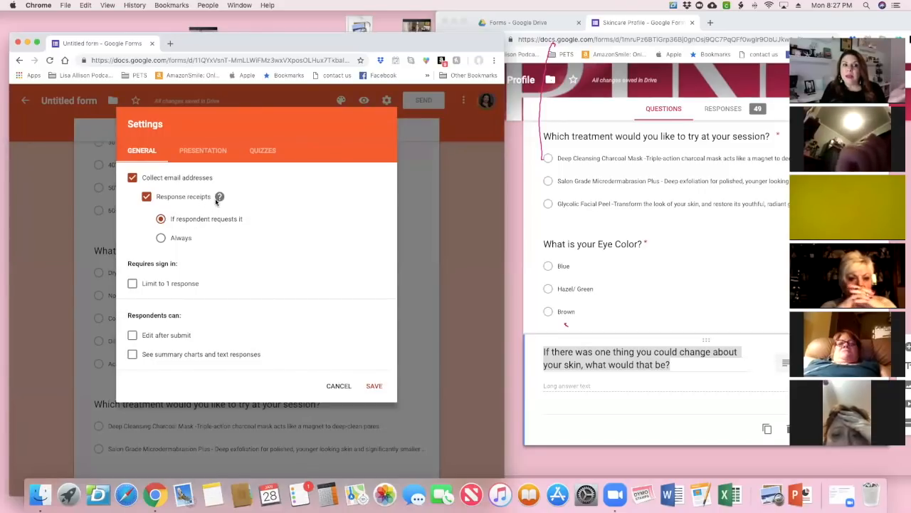
mouse_move(220, 200)
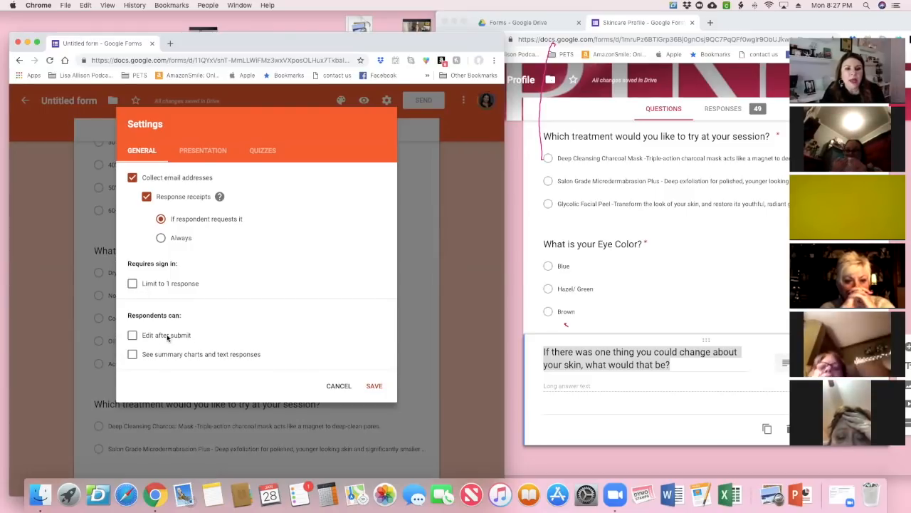
click(203, 154)
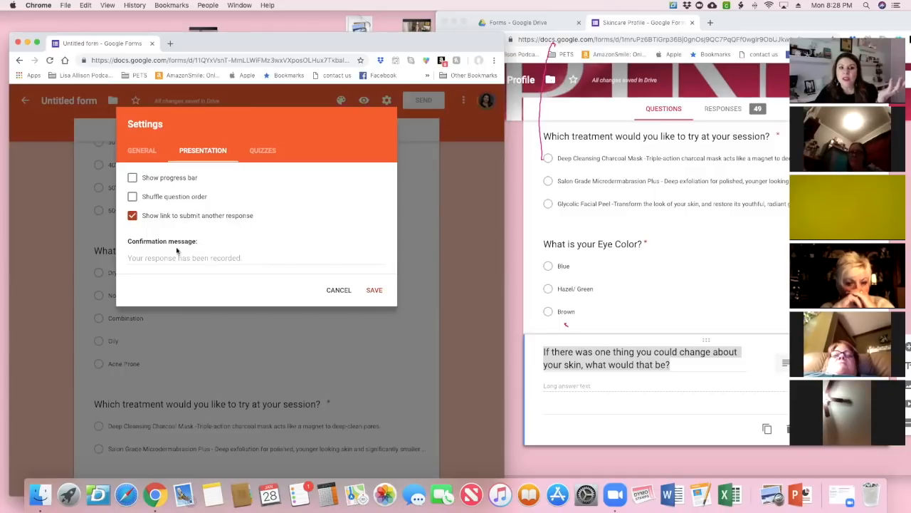
click(222, 257)
text(Thank you for compl)
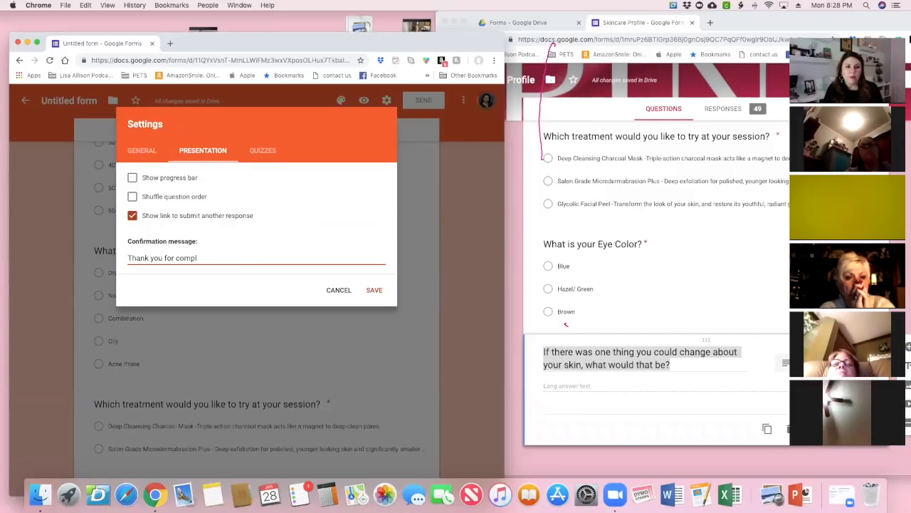
text(eting your )
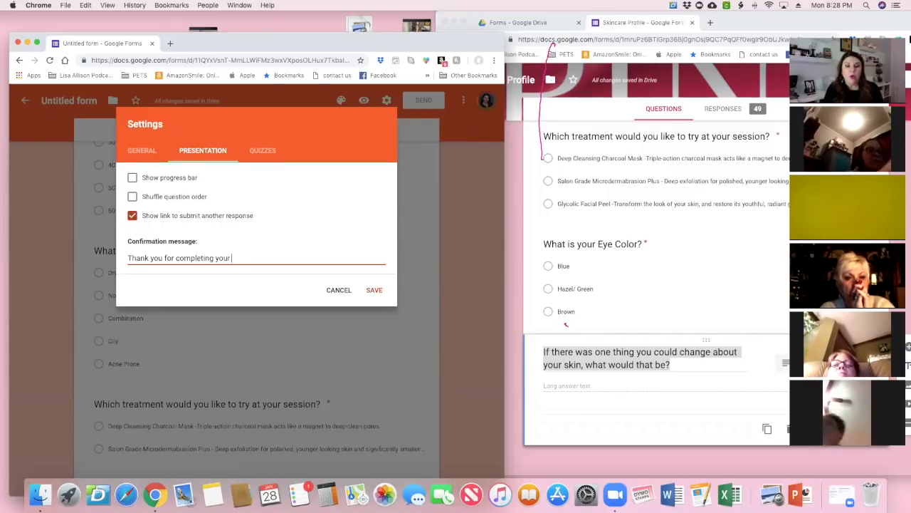
text(profile.)
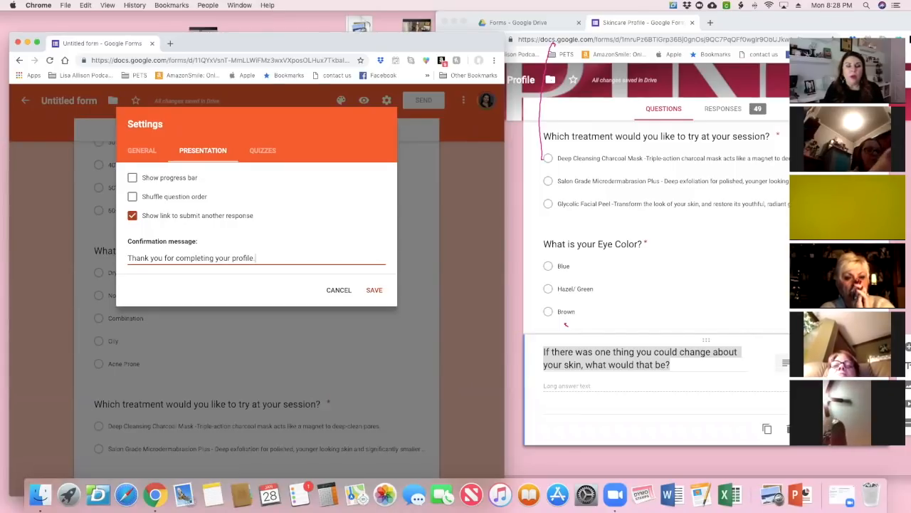
text(  Lo)
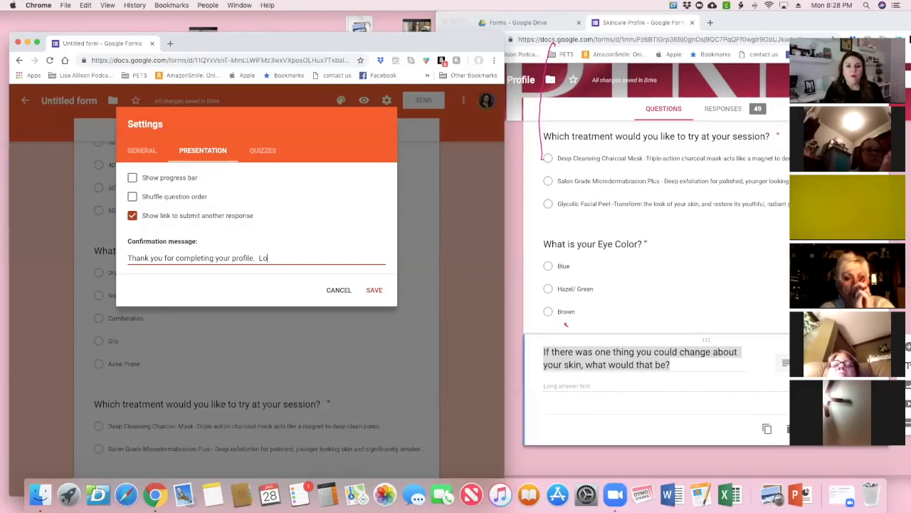
text(oking forward to)
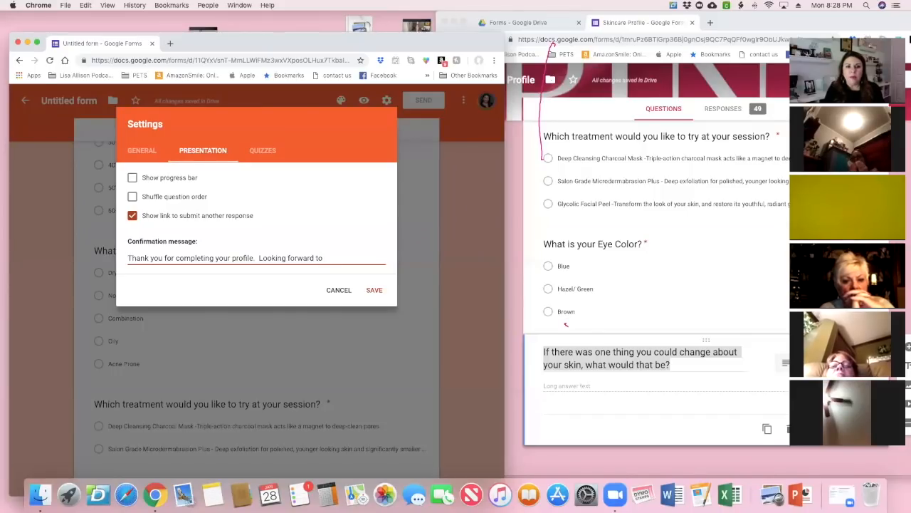
text( pampering you!)
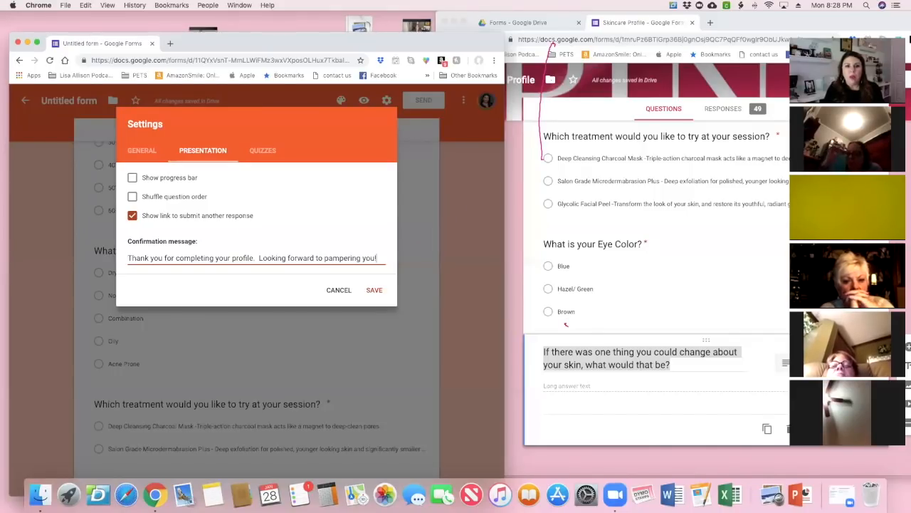
click(375, 291)
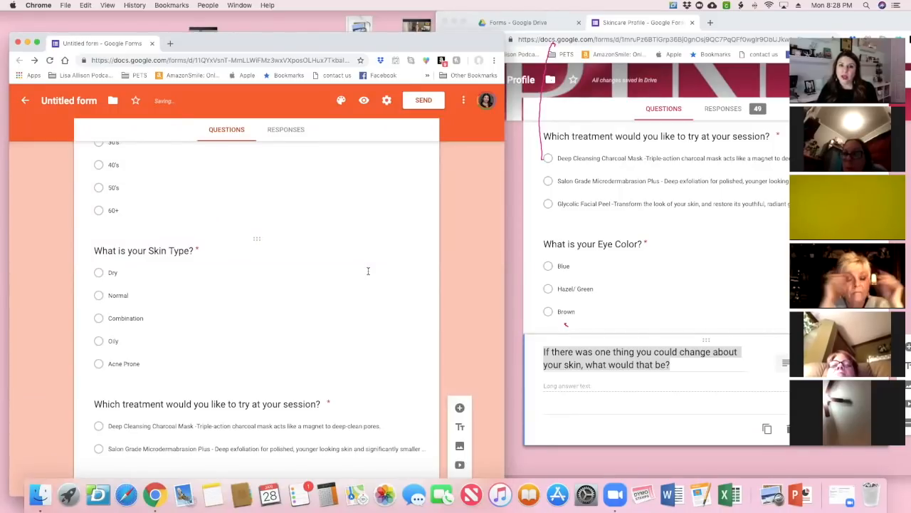
Step: Generate a shortened link for sending the form, copy it, and close the sending options
click(423, 101)
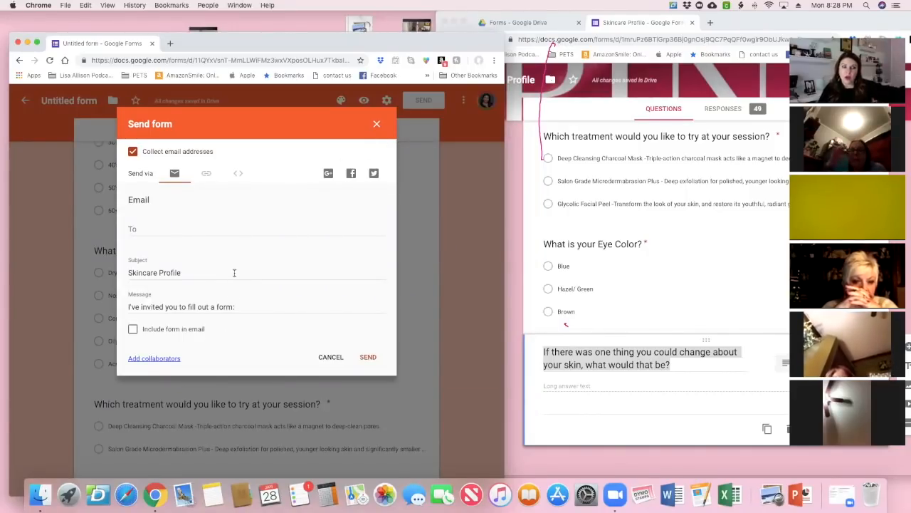
click(206, 175)
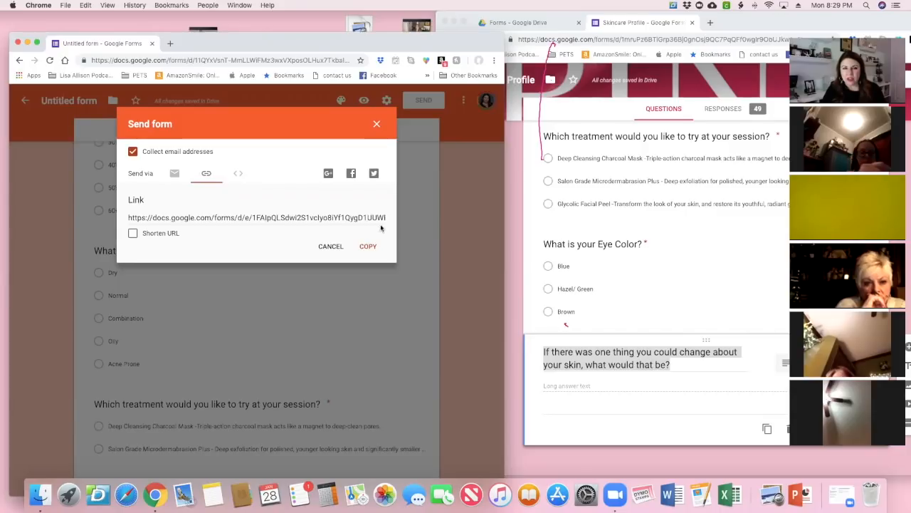
click(133, 234)
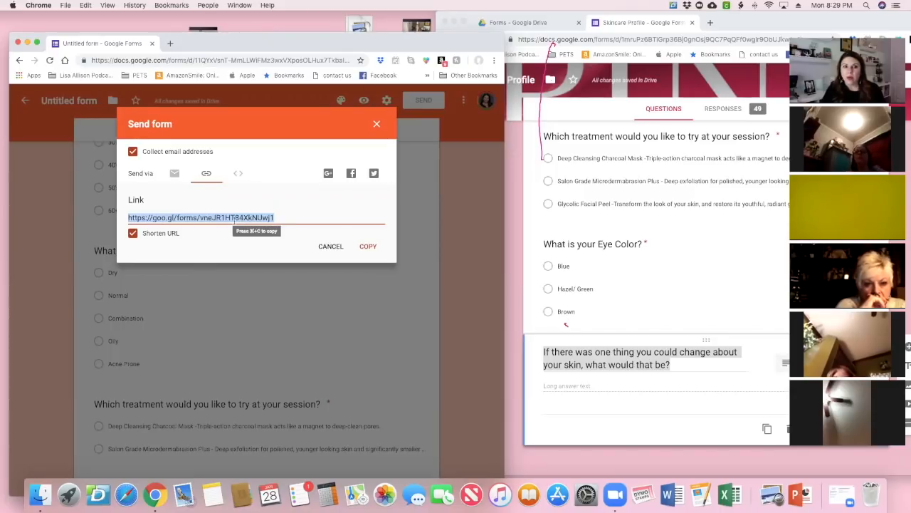
right_click(225, 219)
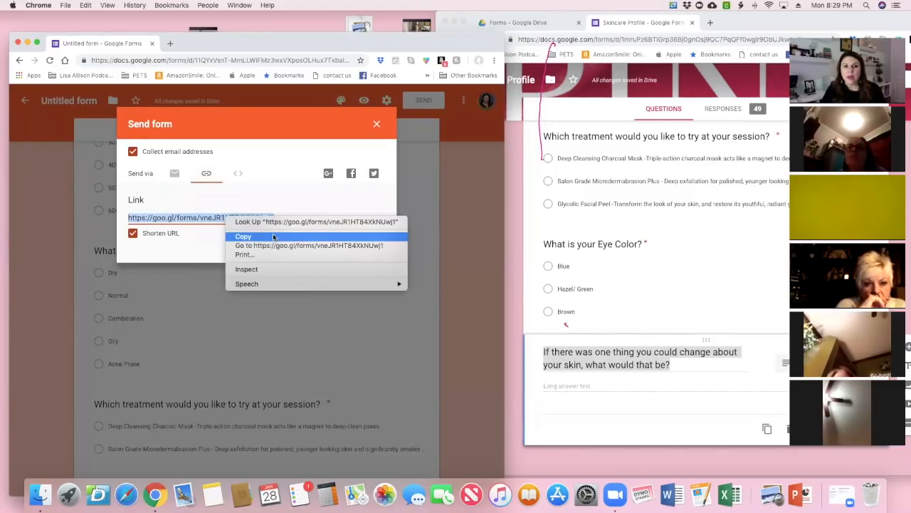
click(301, 235)
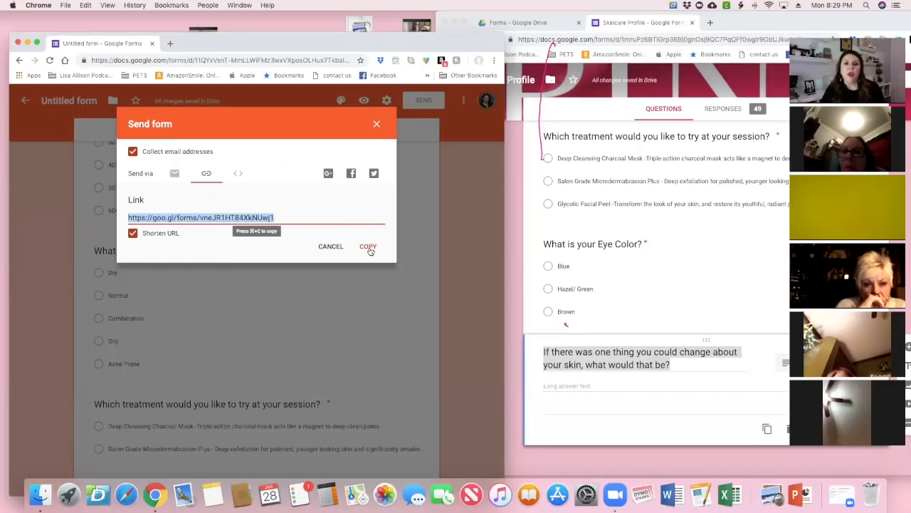
click(377, 125)
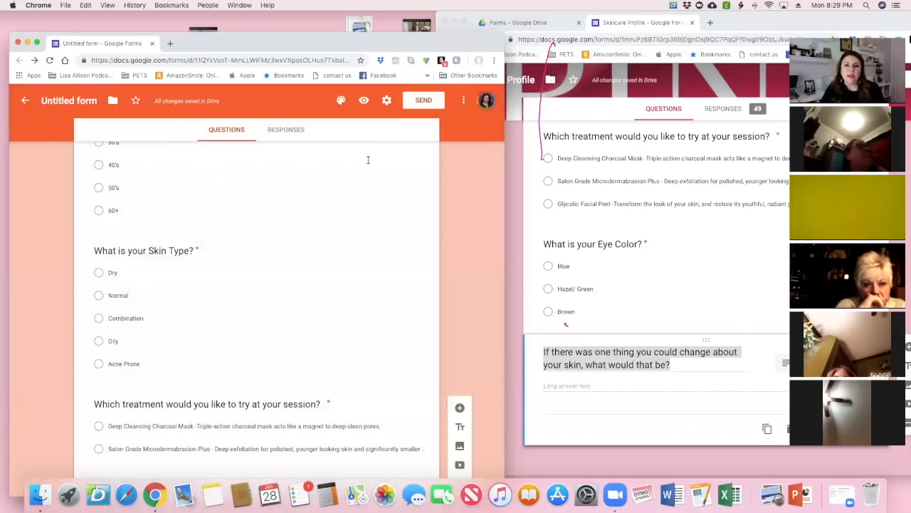
Step: Add the line "Please share this link with any of the guests you invite ." and the copied form link to the confirmation message, and save the settings
scroll(380, 121, down, 1)
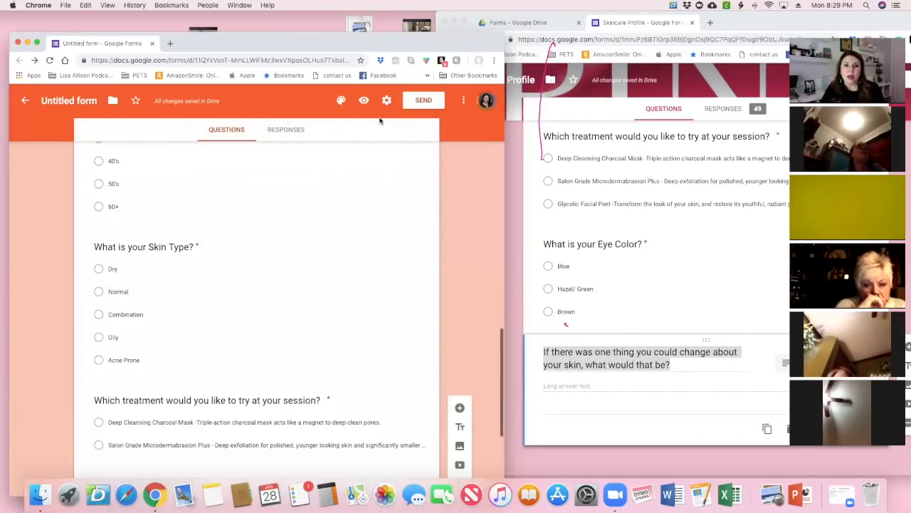
click(387, 100)
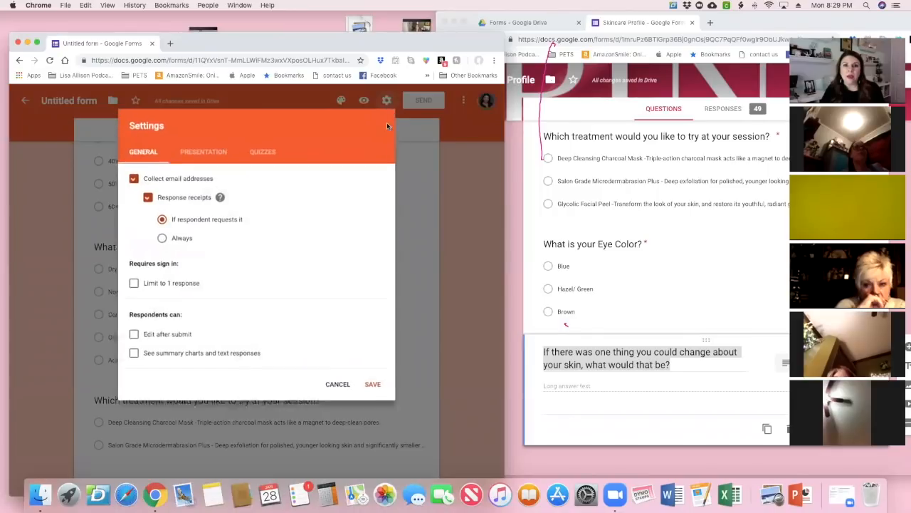
click(190, 154)
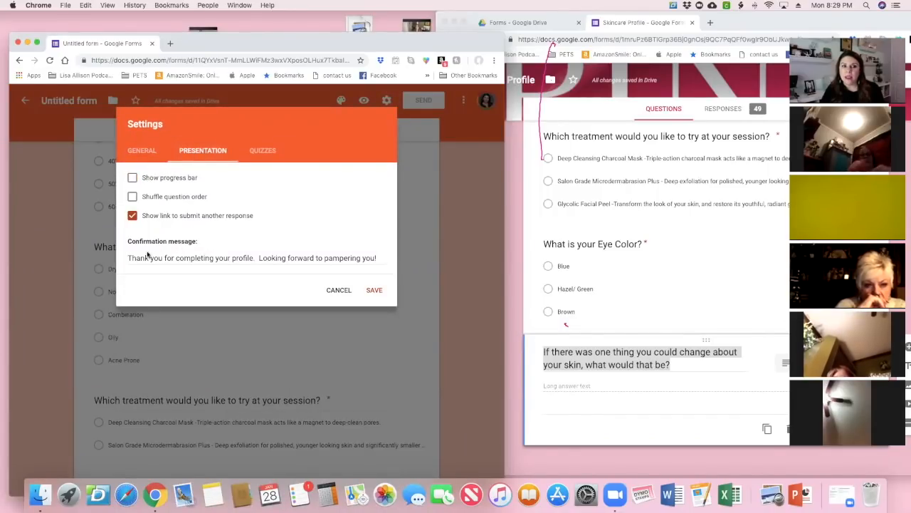
click(382, 256)
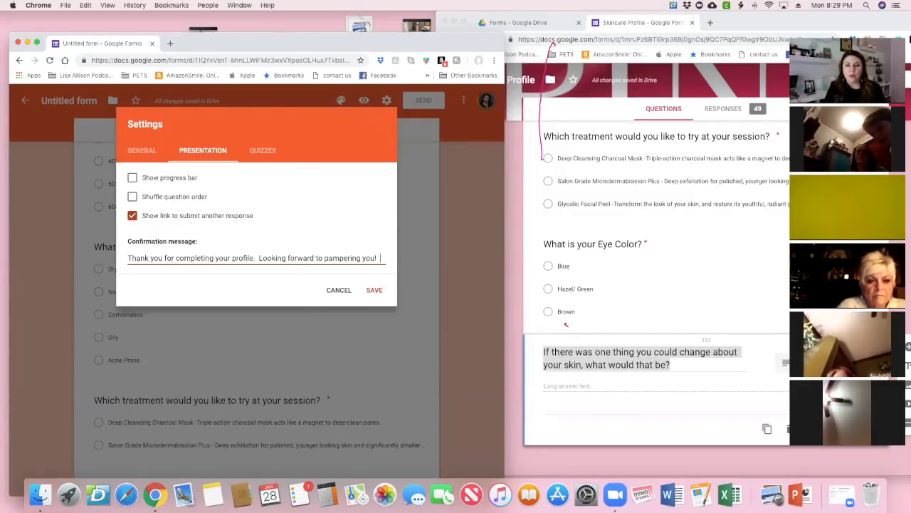
key(Return)
text(Please share this link)
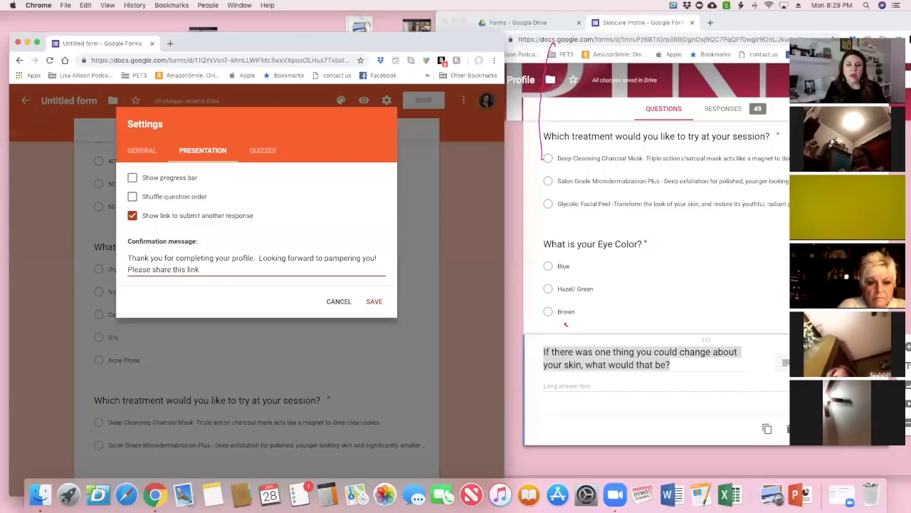
text(with any of the guests you invite .)
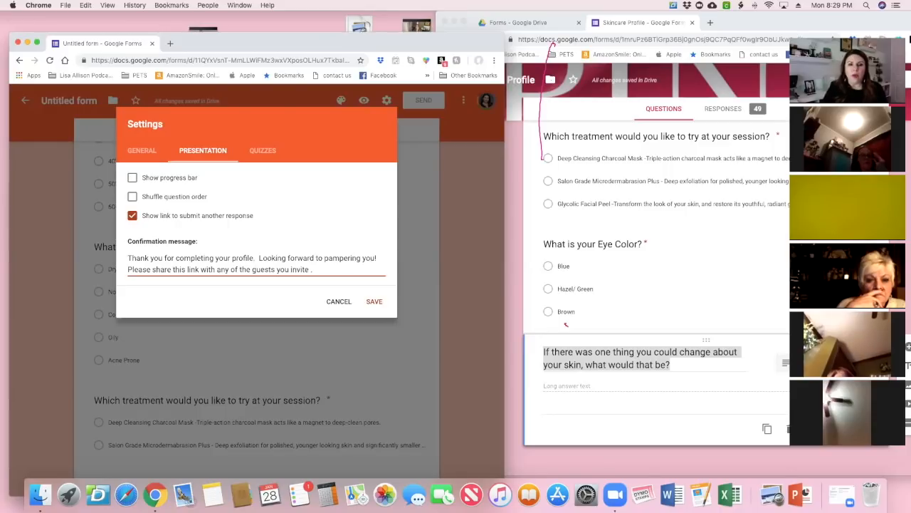
right_click(322, 268)
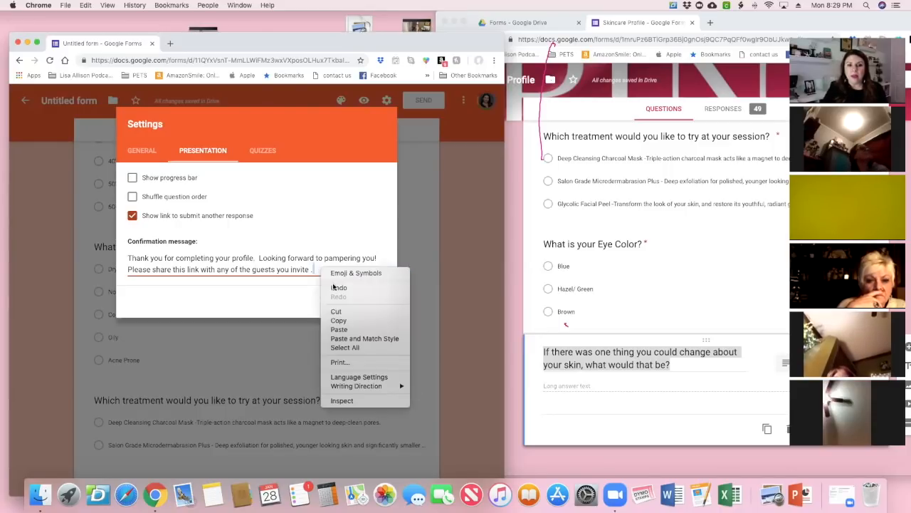
click(339, 329)
click(375, 315)
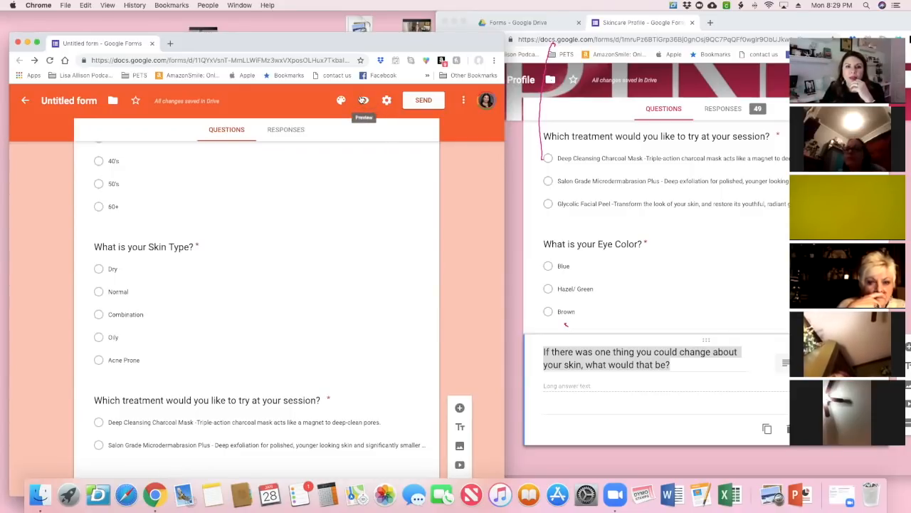
Step: Preview the finished form as respondents see it, return to editing, and look over the form's additional options
click(364, 104)
scroll(377, 238, down, 20)
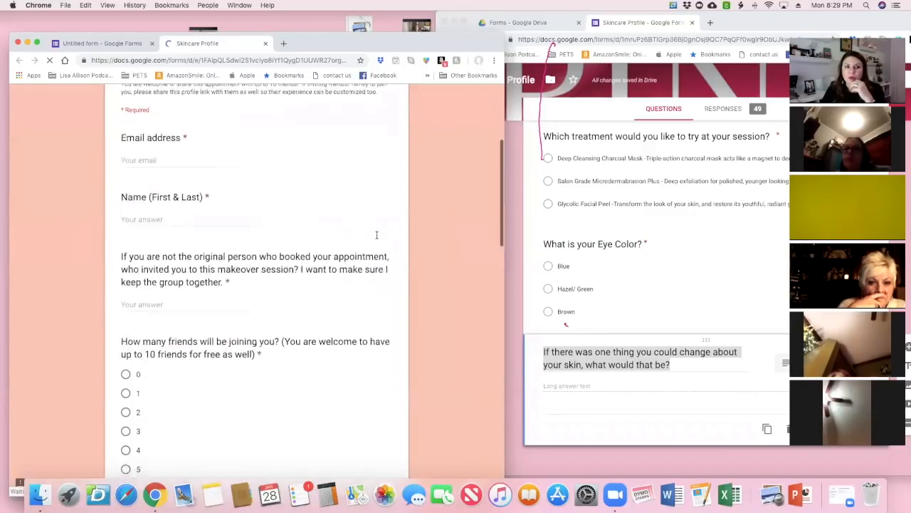
scroll(377, 237, up, 20)
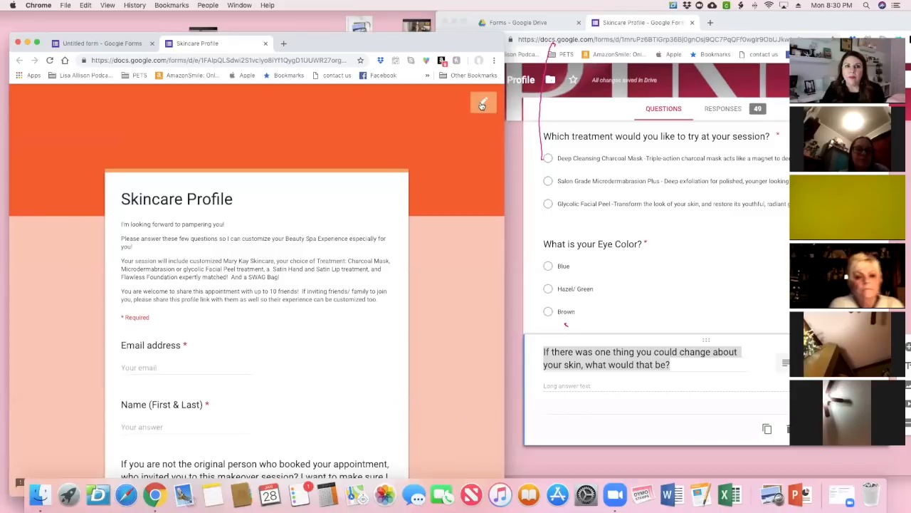
click(482, 105)
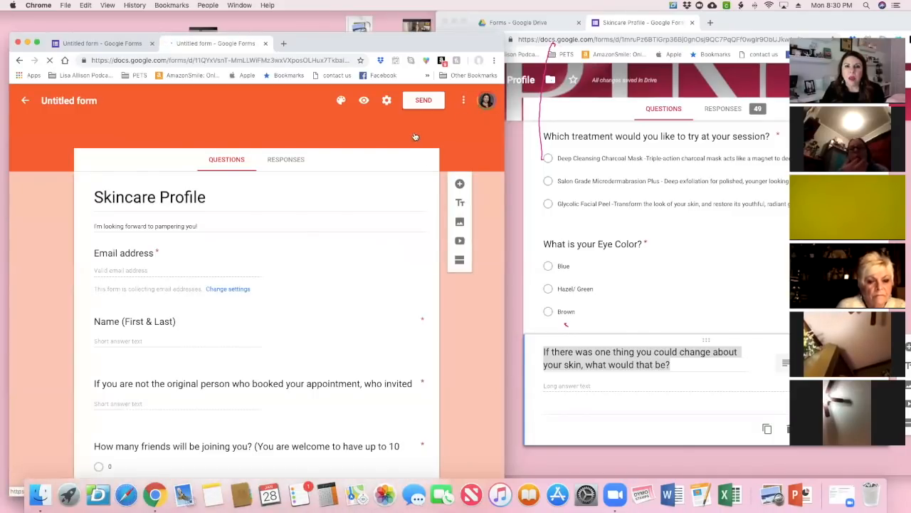
click(463, 101)
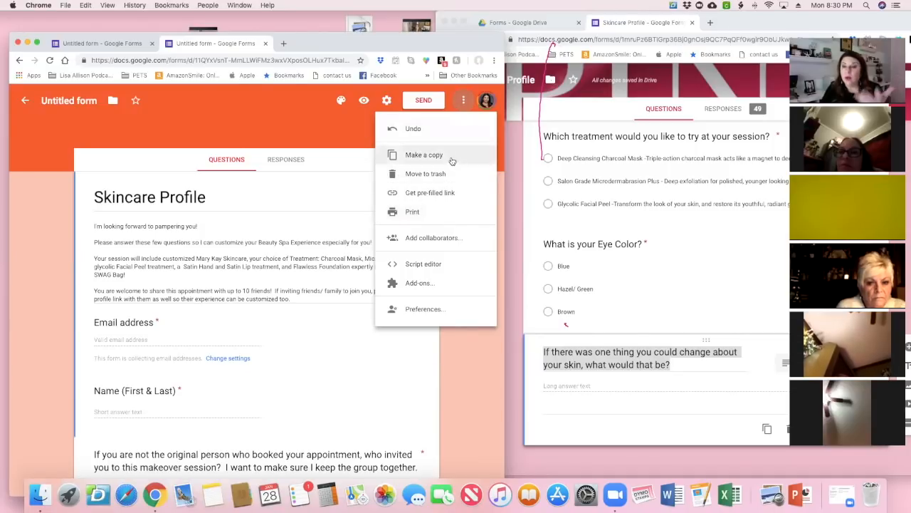
click(398, 112)
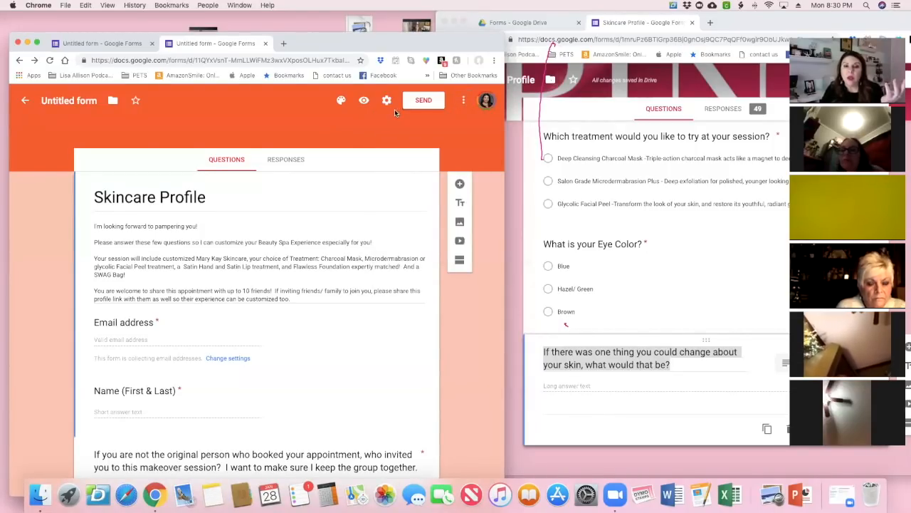
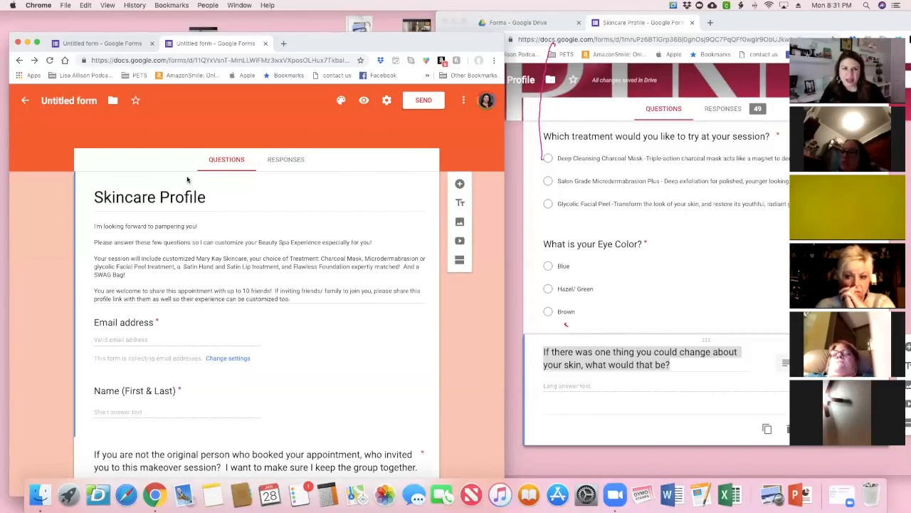
Step: Examine the form's responses view and its response destination options without creating a spreadsheet
click(285, 160)
click(241, 163)
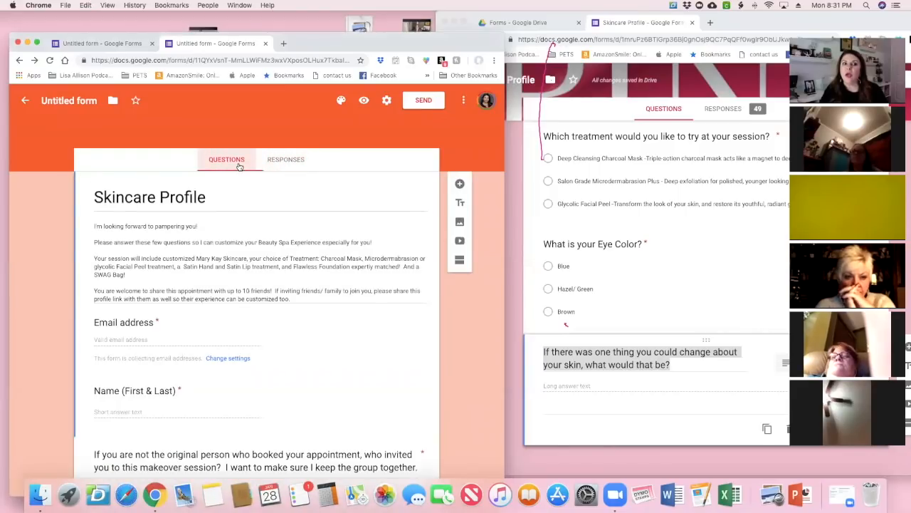
click(283, 161)
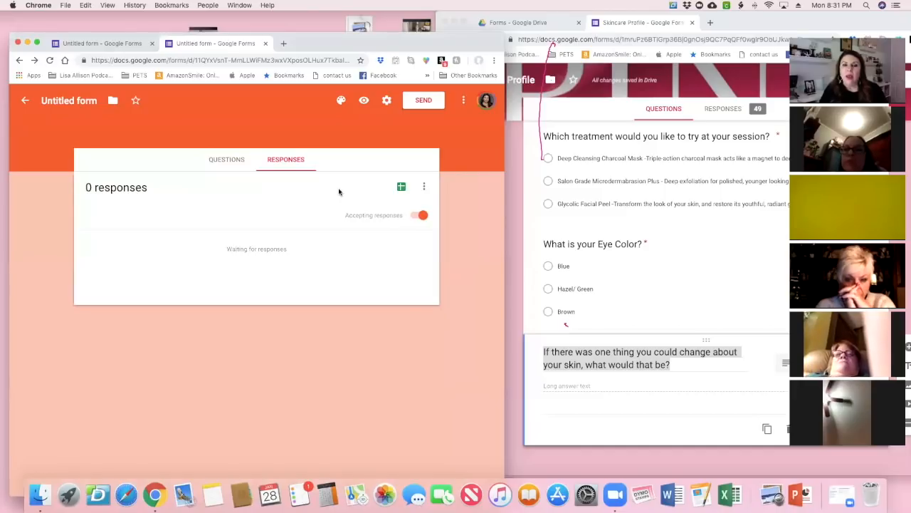
click(402, 189)
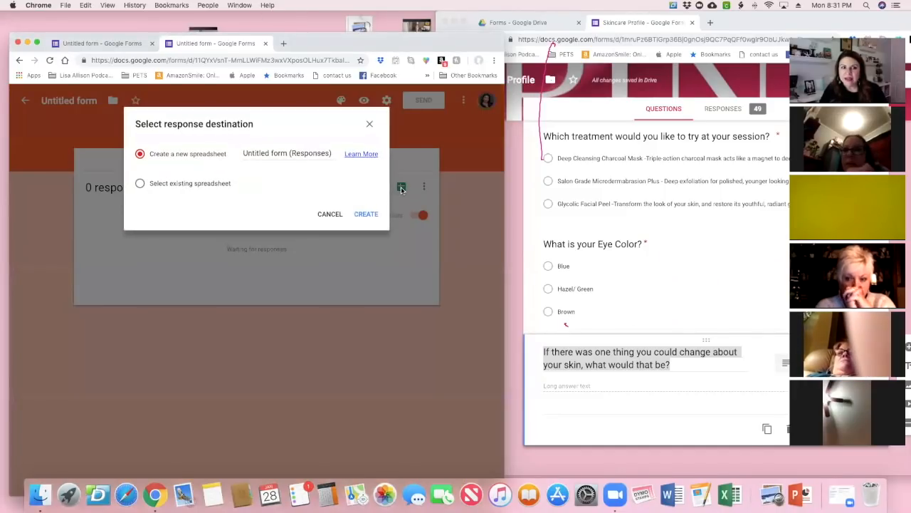
click(369, 125)
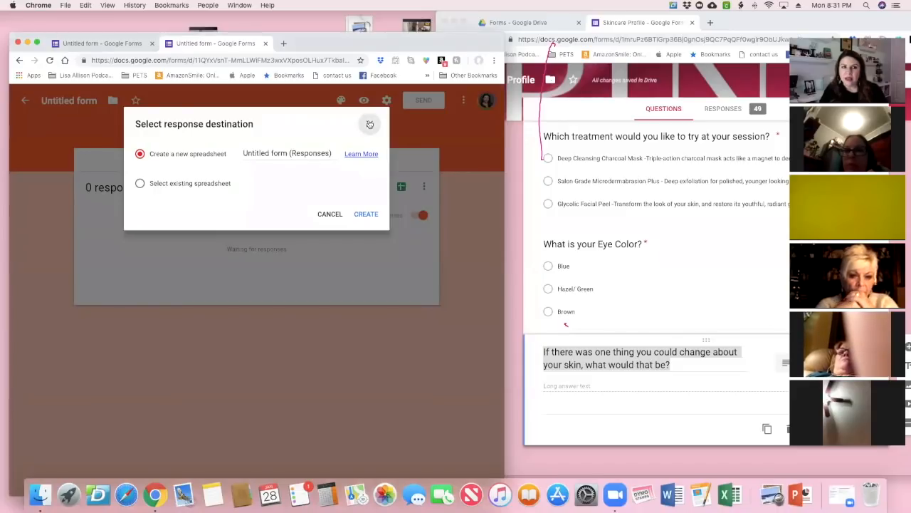
Step: Return to the questions and name the untitled form file "Skincare Profile"
click(225, 159)
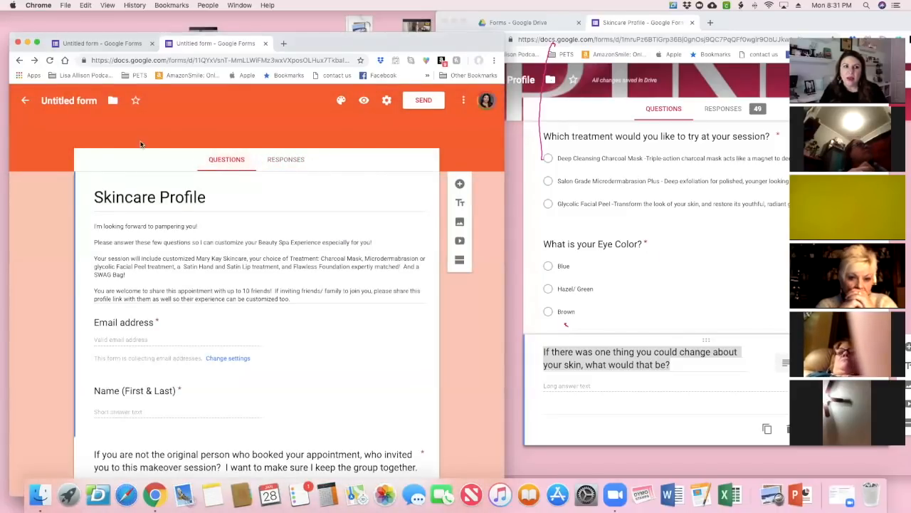
click(71, 100)
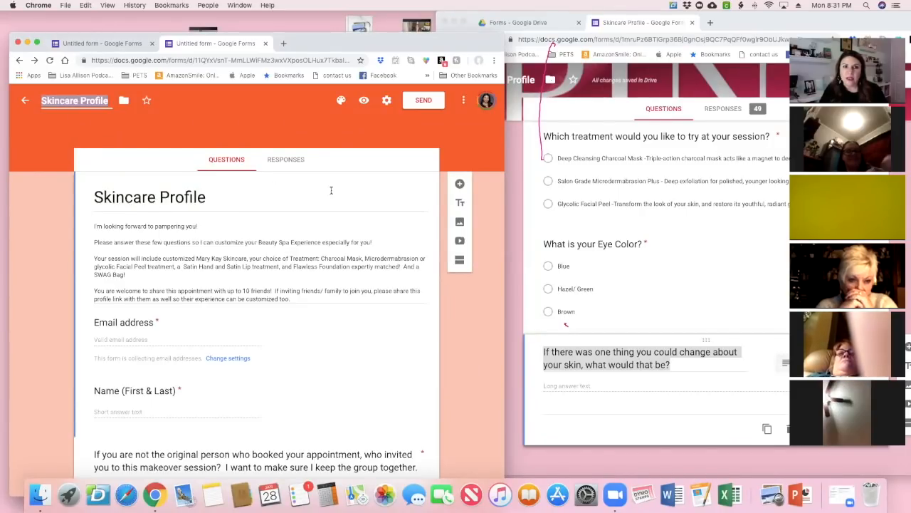
Step: Turn on email notifications for new responses to the form
click(294, 161)
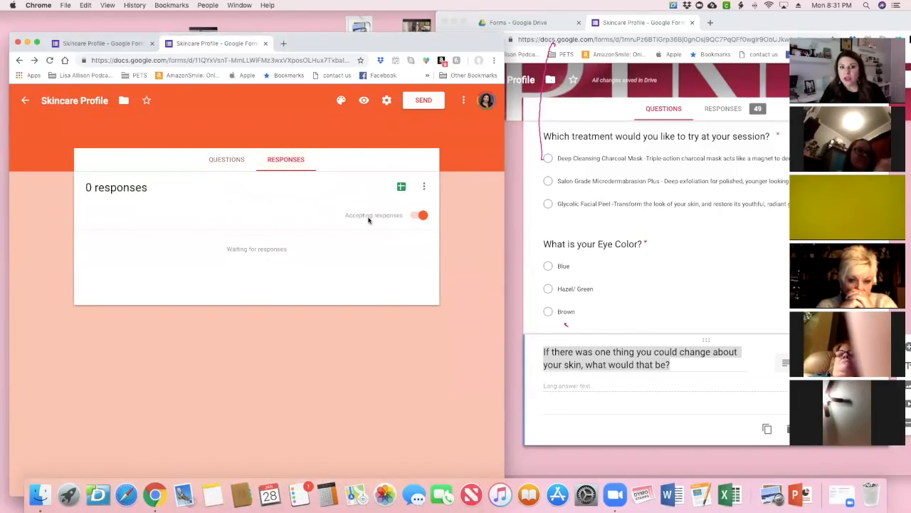
click(424, 187)
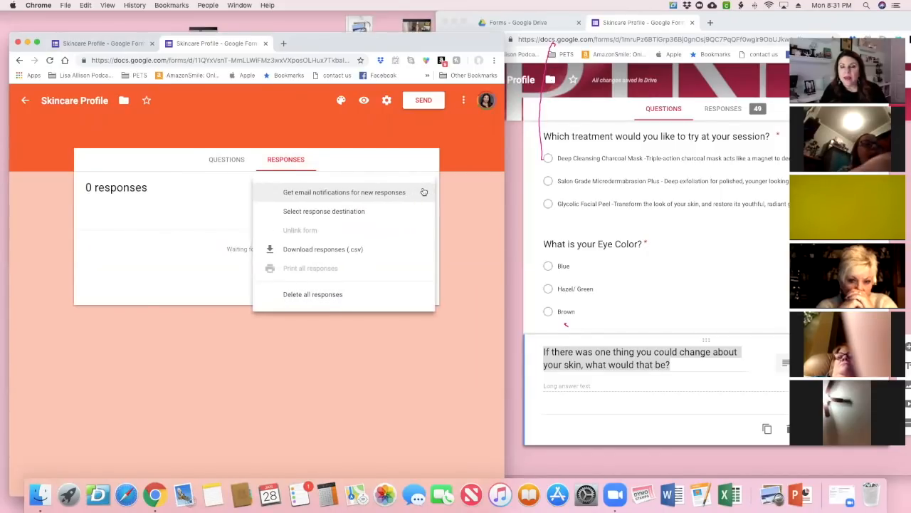
click(253, 180)
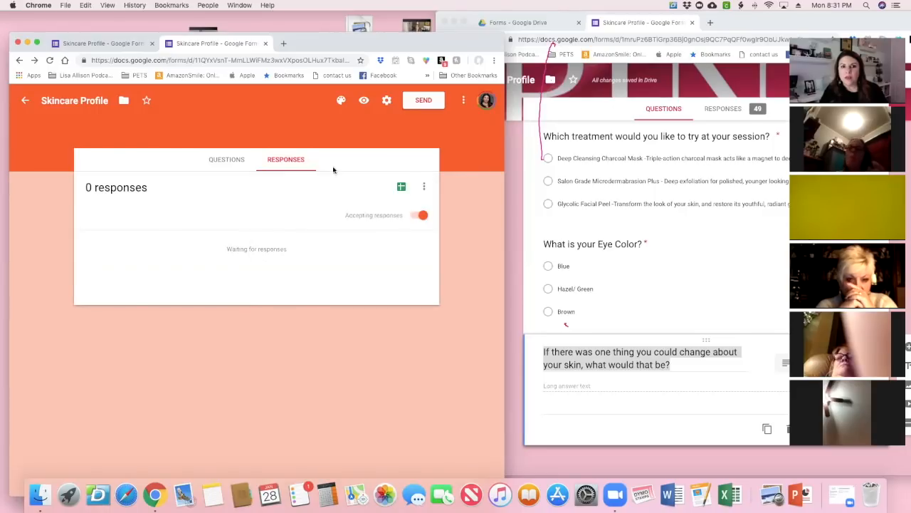
click(424, 188)
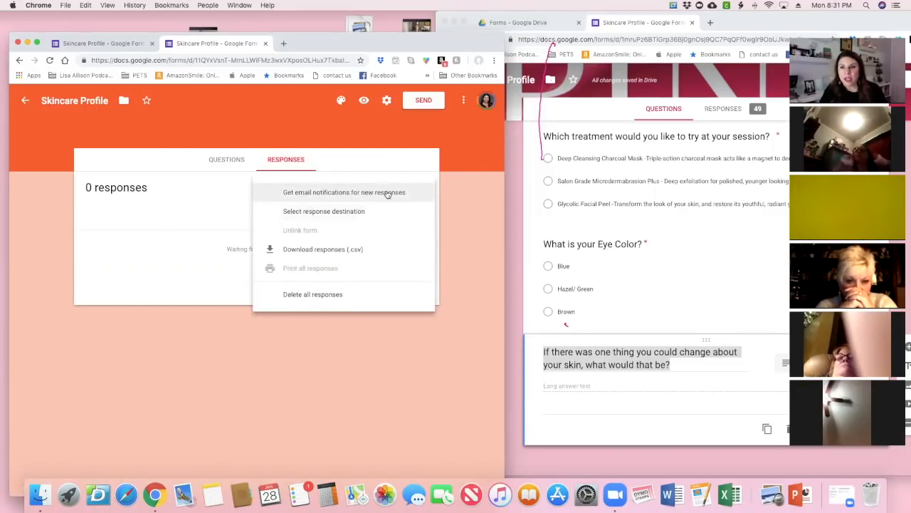
click(294, 196)
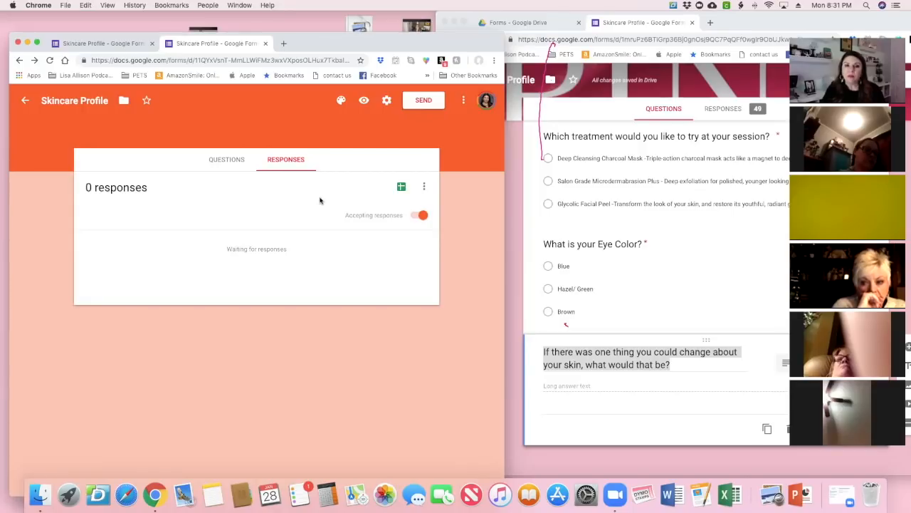
Step: Create a new spreadsheet named "Skincare Profile (Responses)" as the destination for the form's responses
click(402, 188)
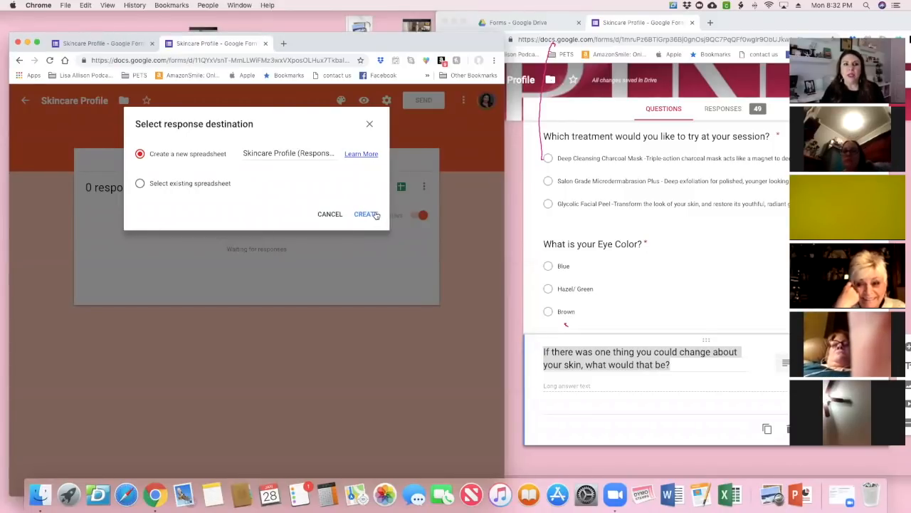
click(366, 215)
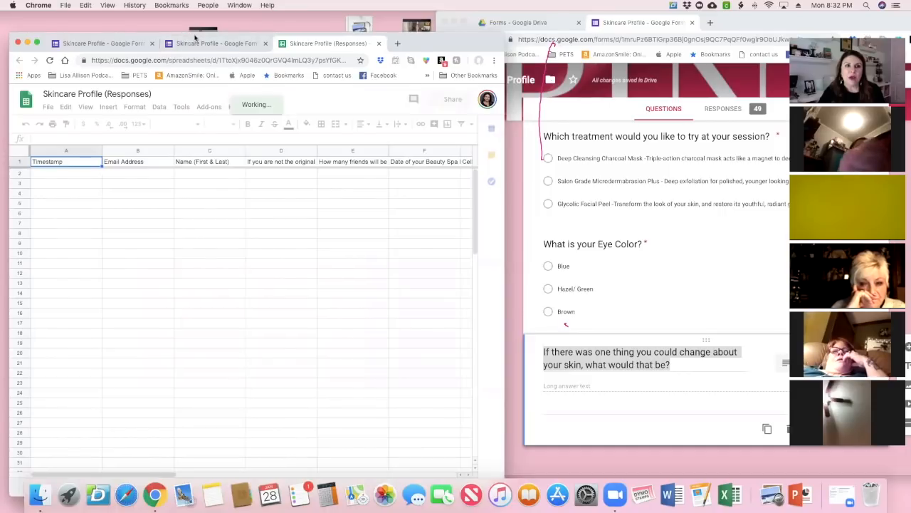
Step: Open the Bridal Pampering Profile form from the Forms folder in Google Drive
drag(195, 37, 230, 40)
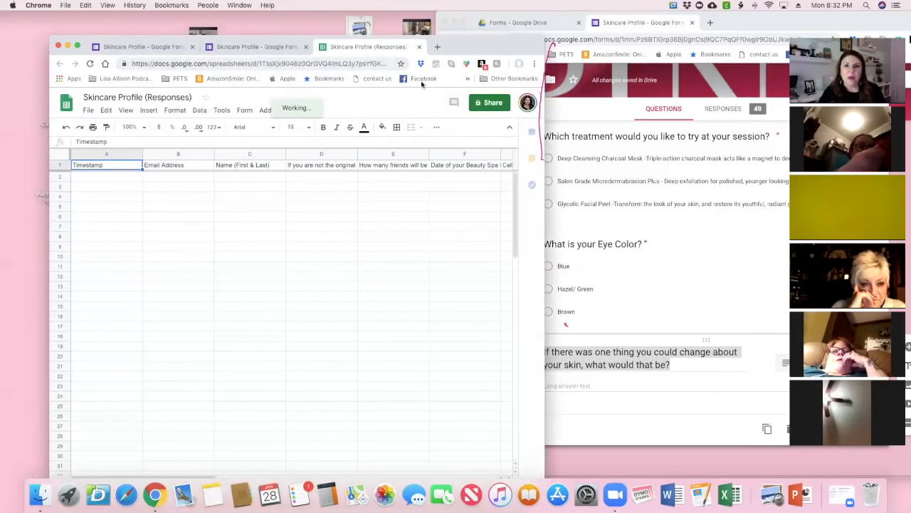
click(437, 49)
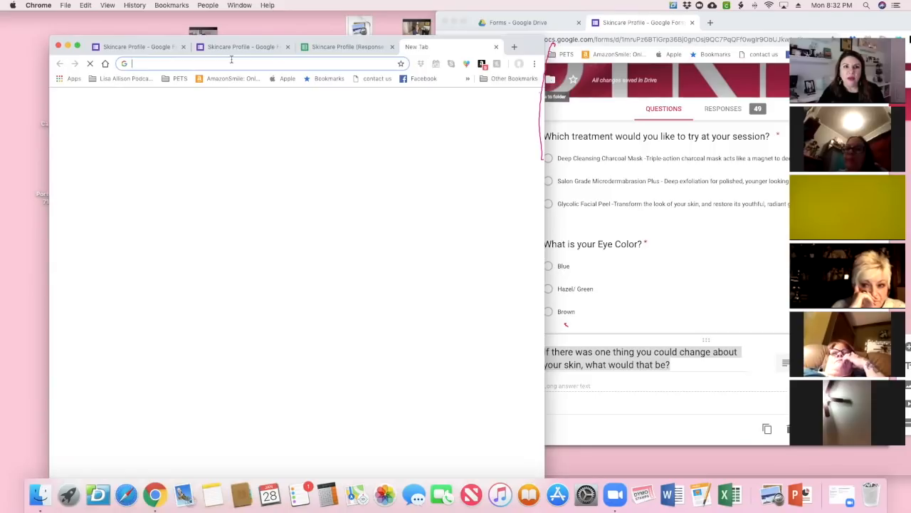
click(730, 26)
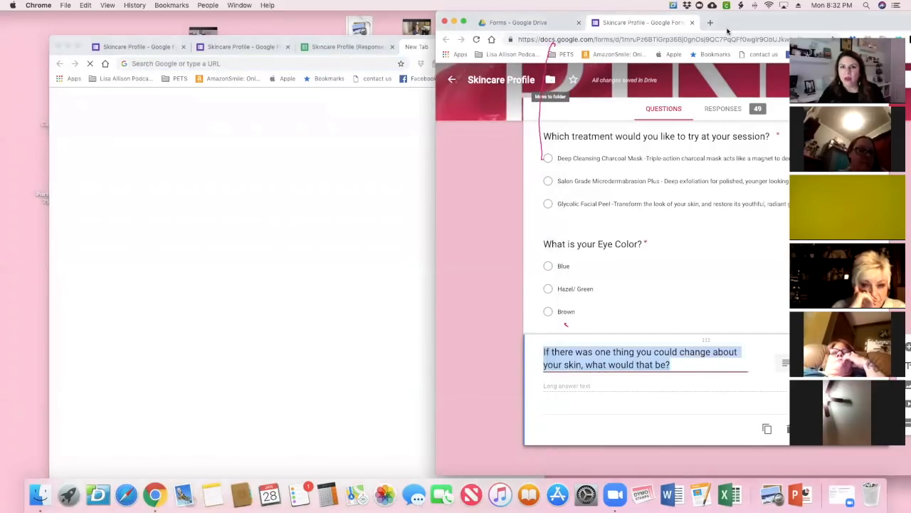
drag(498, 28, 273, 90)
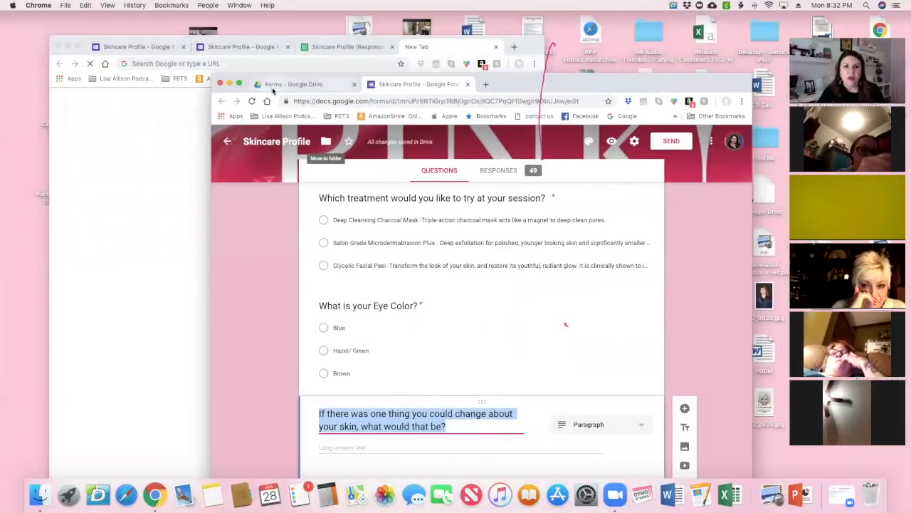
click(274, 87)
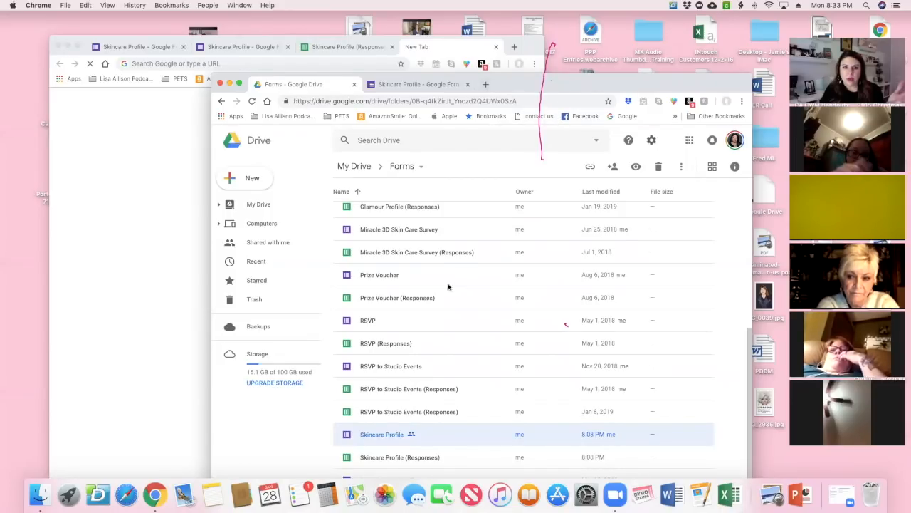
scroll(441, 281, up, 5)
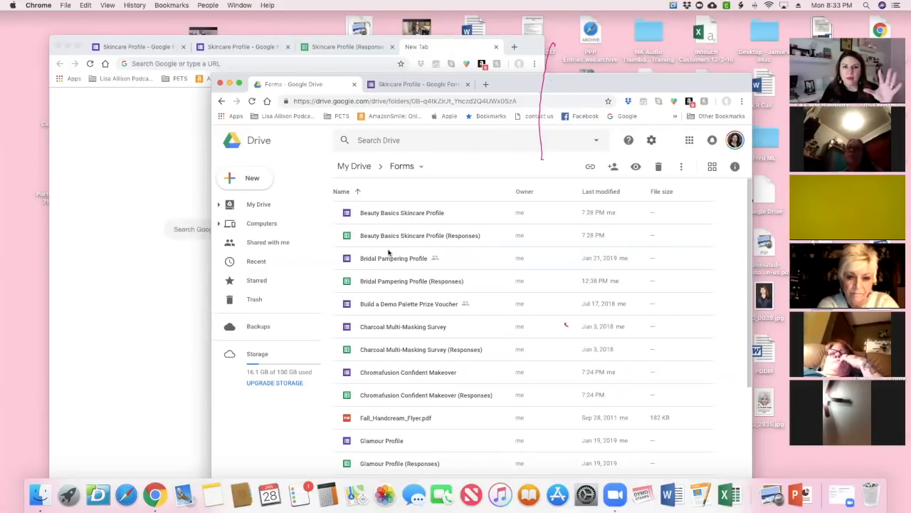
click(387, 259)
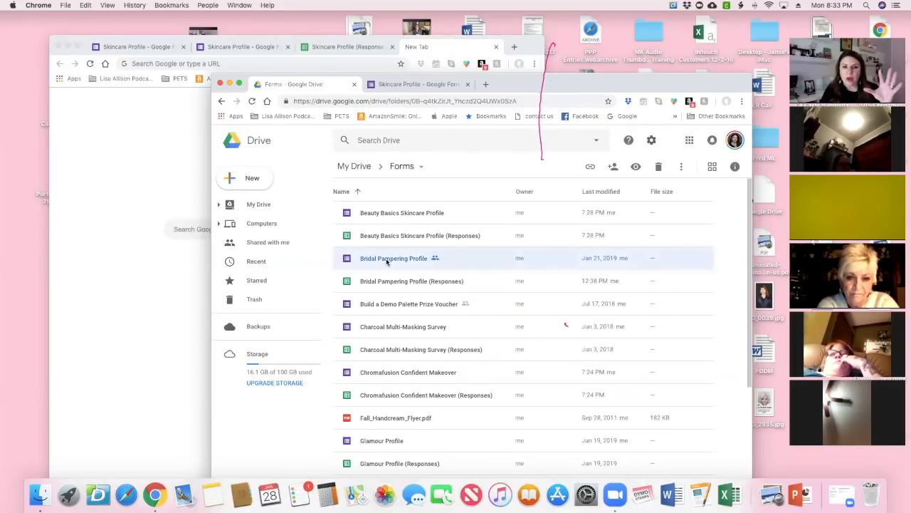
double_click(386, 261)
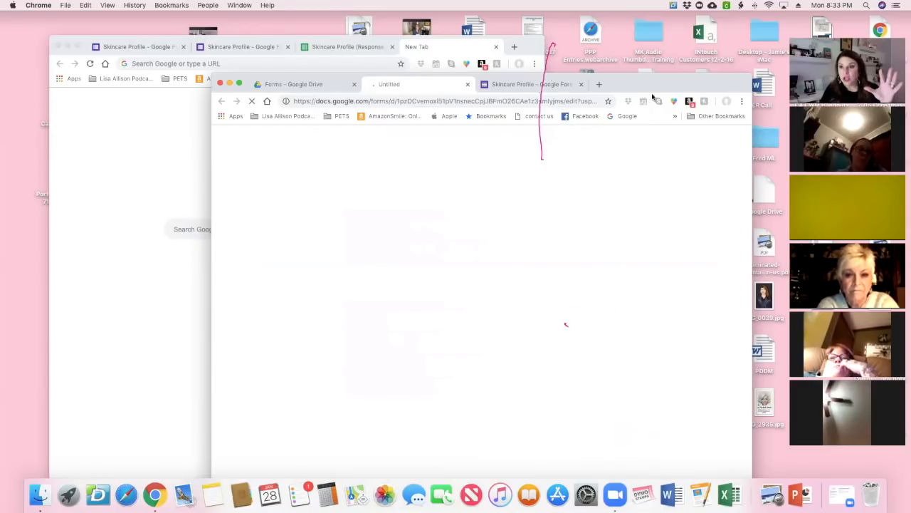
drag(585, 74, 549, 69)
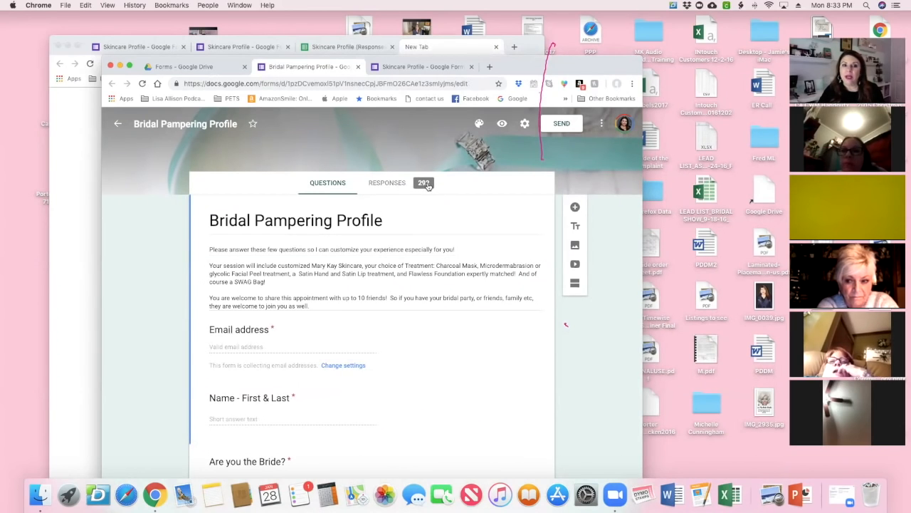
Step: Show the form's responses summary and look through the list of who has responded
click(389, 183)
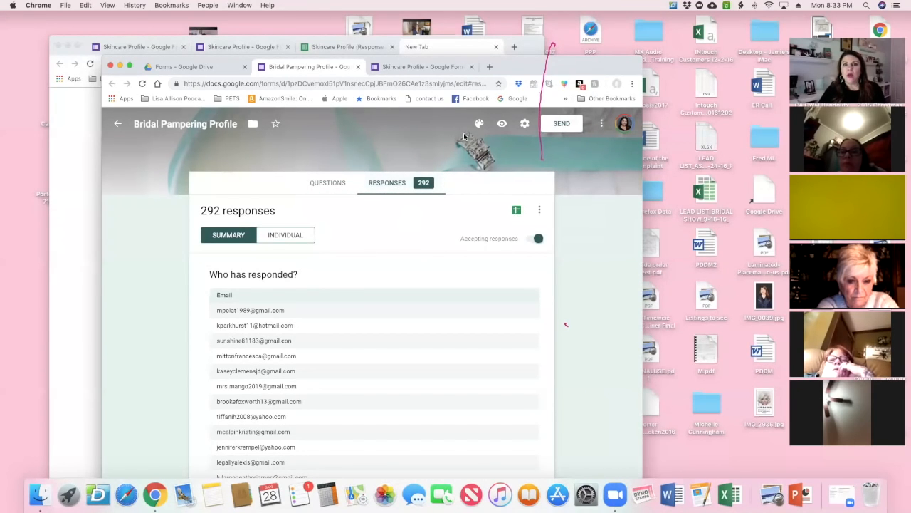
drag(570, 69, 574, 35)
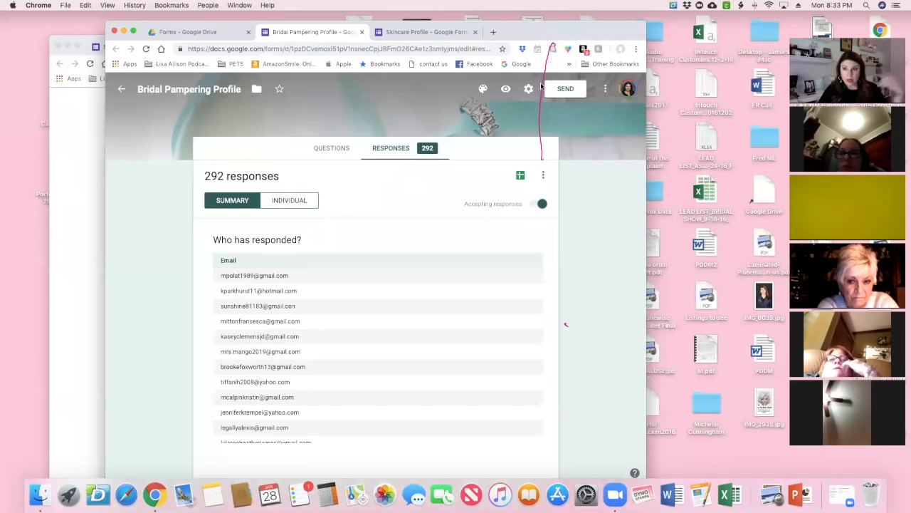
scroll(270, 275, down, 15)
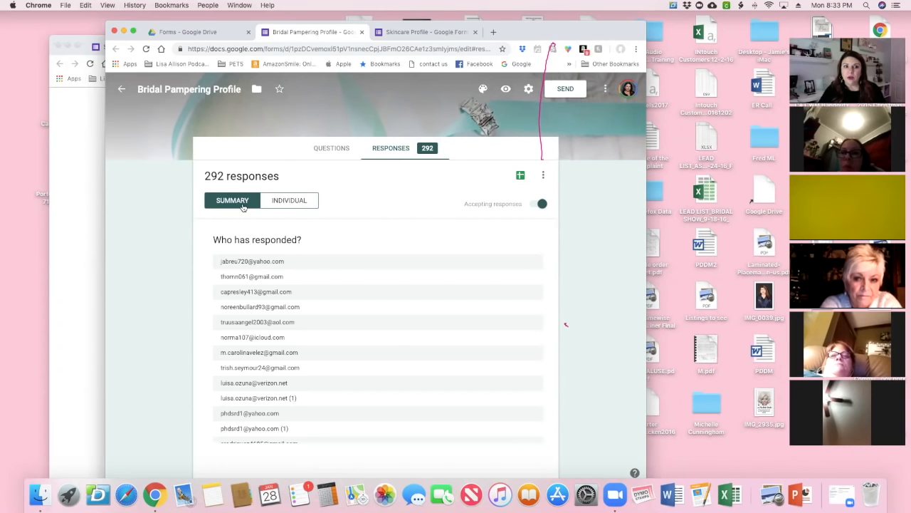
scroll(416, 356, down, 15)
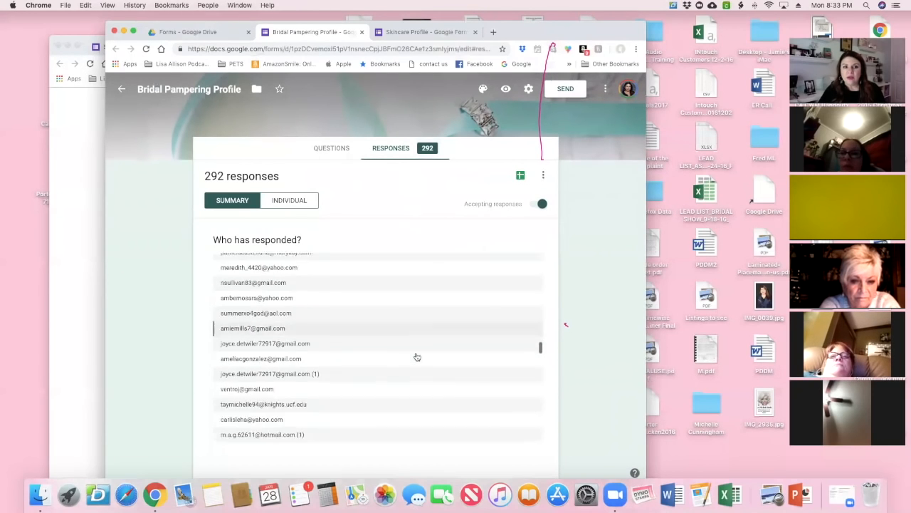
scroll(417, 357, down, 10)
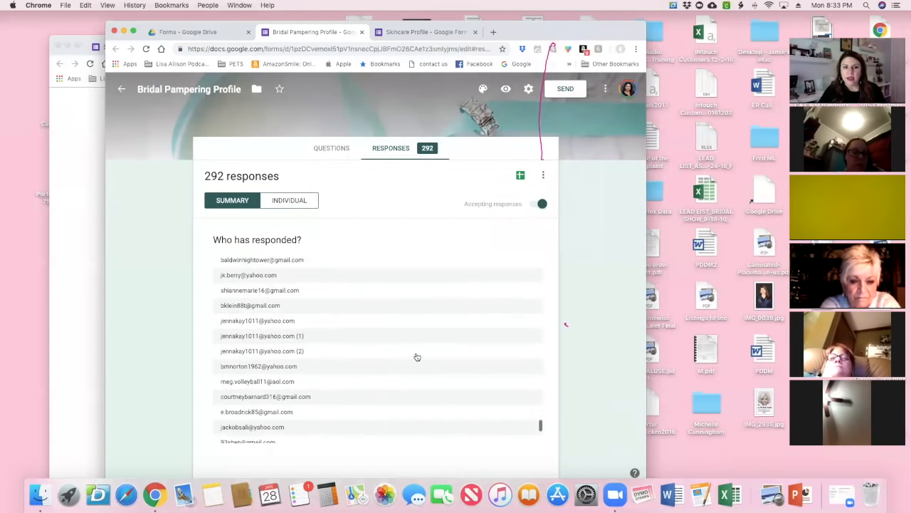
scroll(418, 357, down, 10)
scroll(417, 356, down, 15)
Step: Examine the response charts for whether the respondent is the bride and how many friends will be joining, including the remaining legend entries
scroll(416, 356, up, 5)
scroll(398, 327, down, 1)
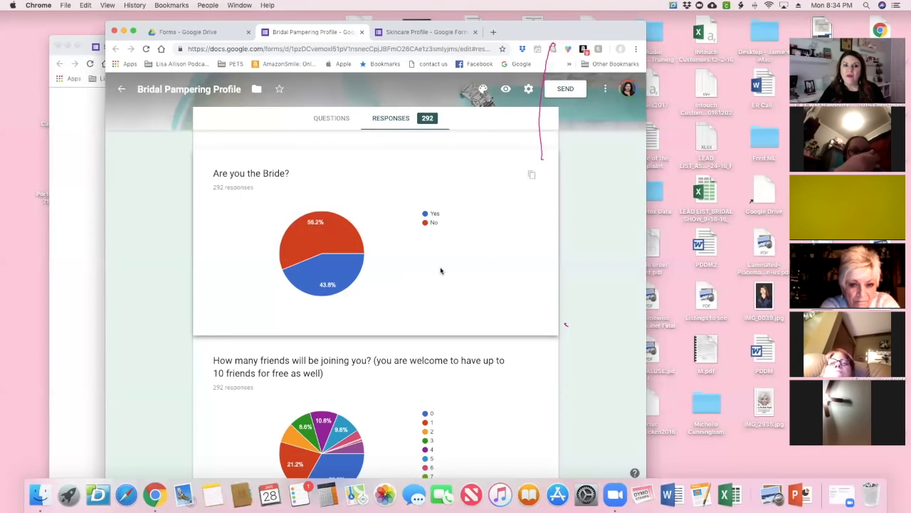
scroll(438, 274, down, 2)
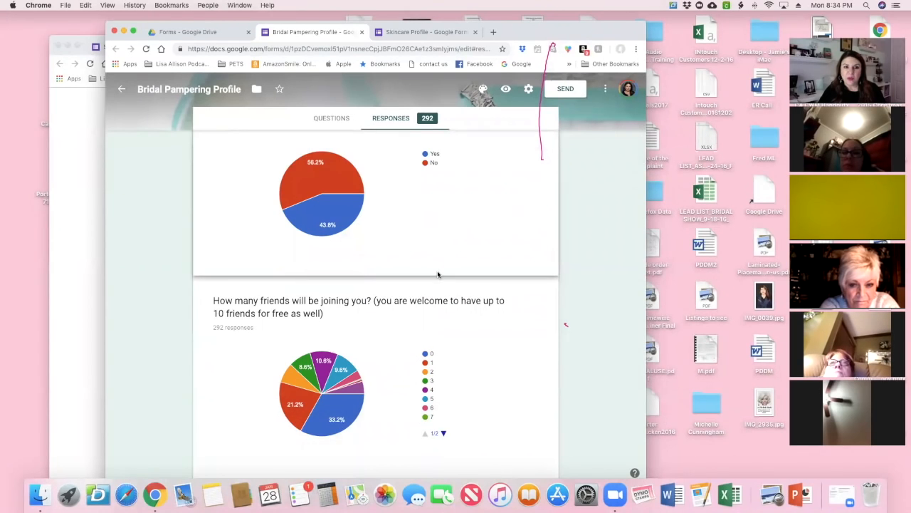
scroll(438, 274, down, 2)
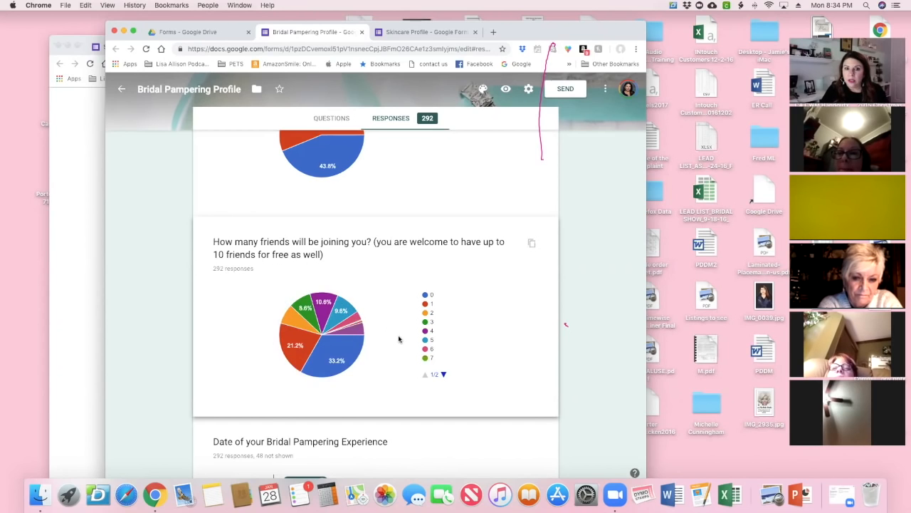
mouse_move(290, 345)
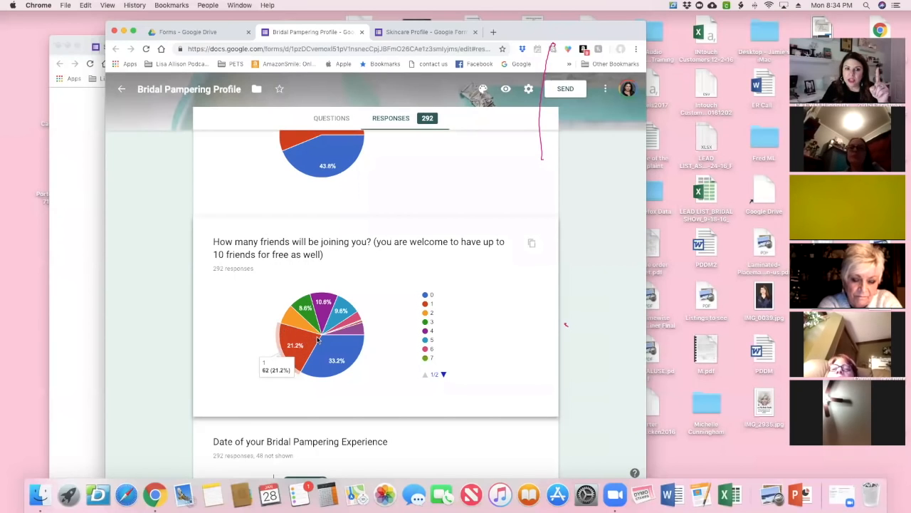
mouse_move(339, 368)
mouse_move(297, 361)
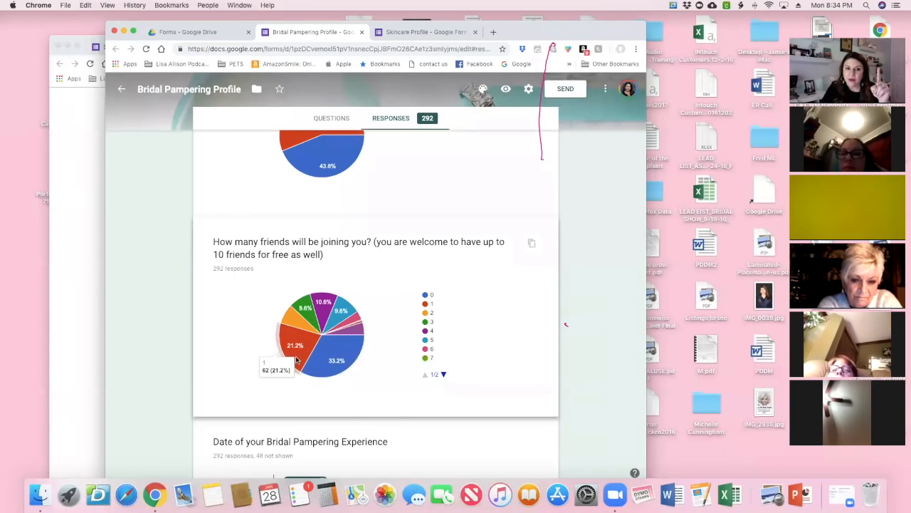
mouse_move(360, 345)
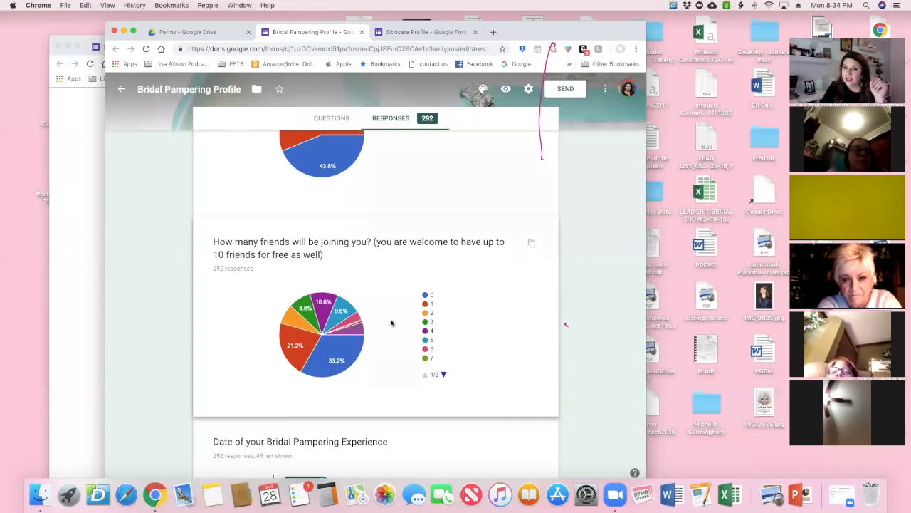
click(443, 374)
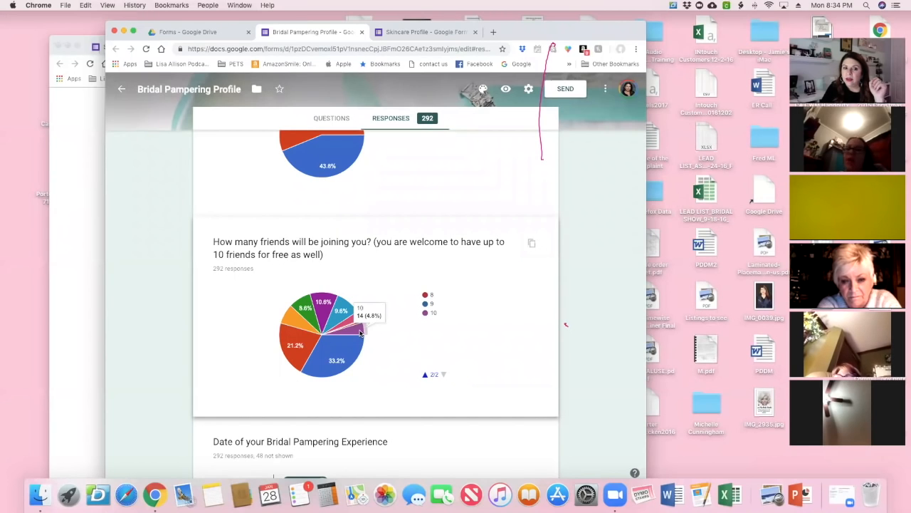
mouse_move(324, 307)
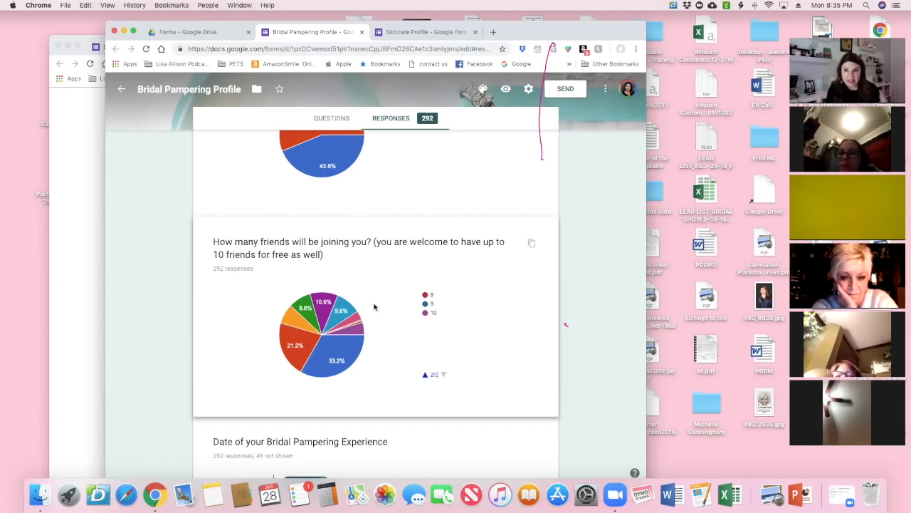
Step: Look through the summarized answers for the experience date, the bride's name and the cell phone number
scroll(374, 306, down, 5)
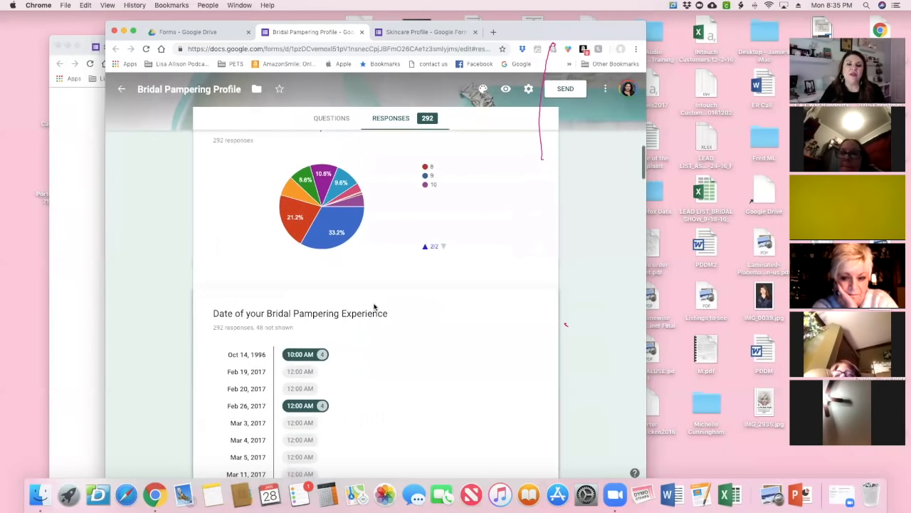
scroll(374, 306, down, 15)
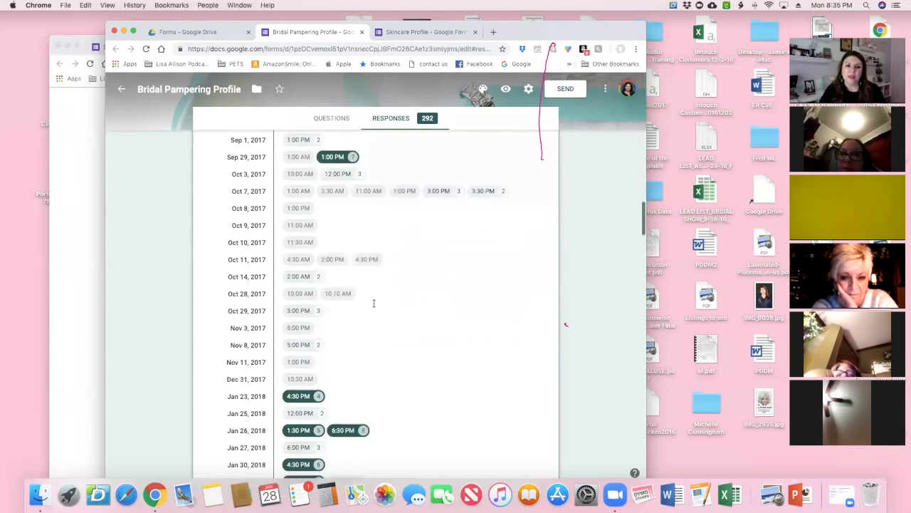
scroll(374, 306, down, 10)
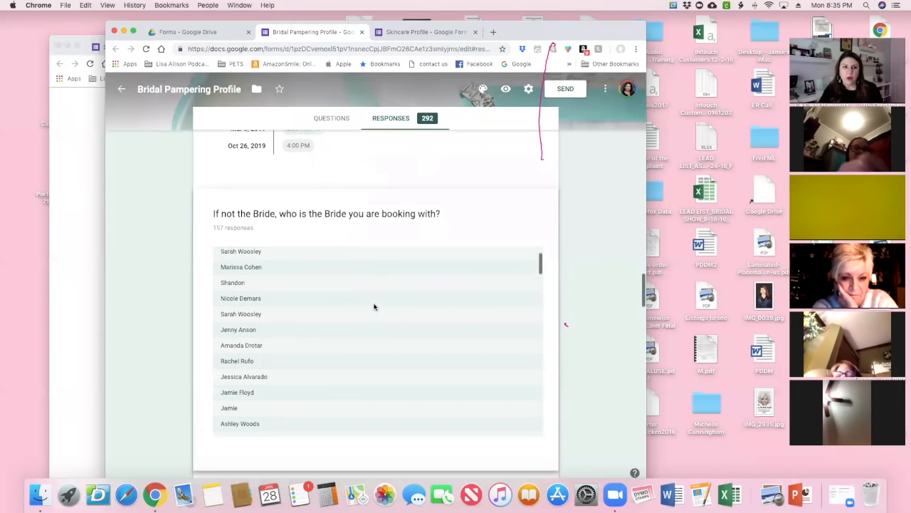
scroll(554, 320, down, 10)
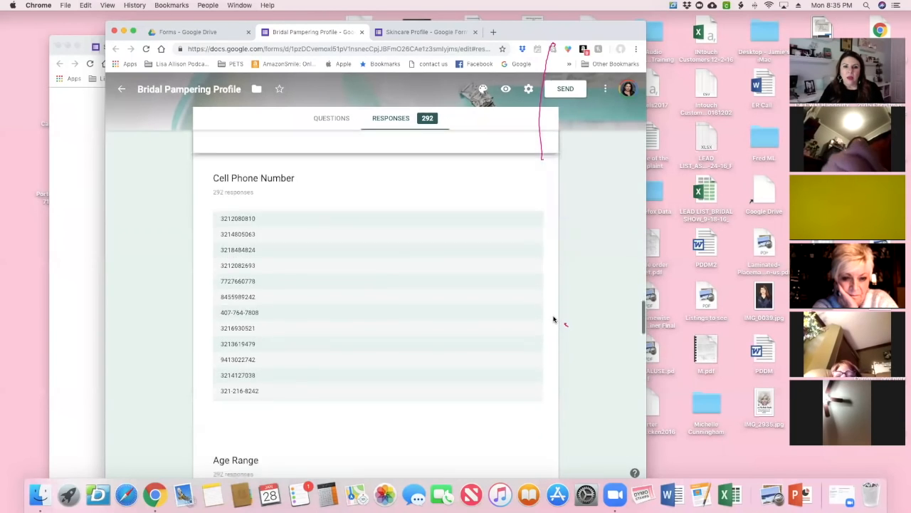
Step: Examine the response charts for age range, skin type, eye color and preferred treatment
scroll(553, 320, down, 5)
scroll(553, 320, up, 1)
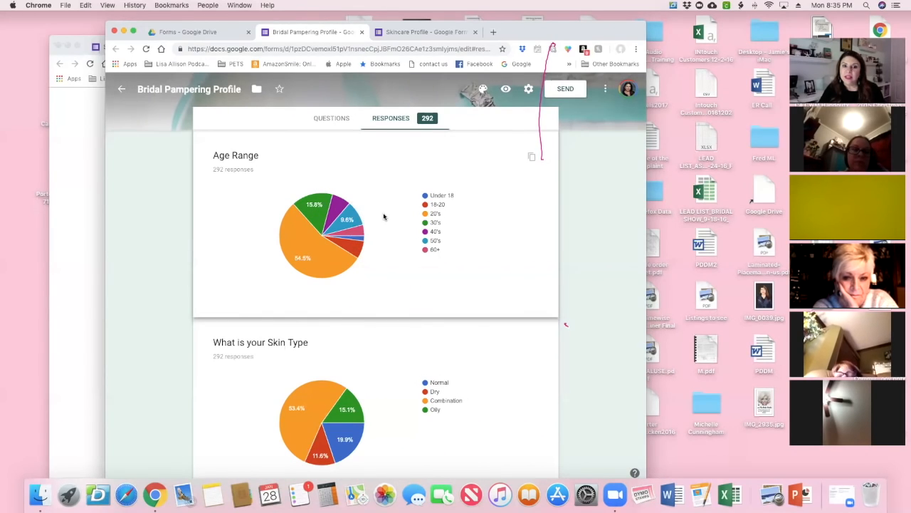
scroll(399, 285, down, 3)
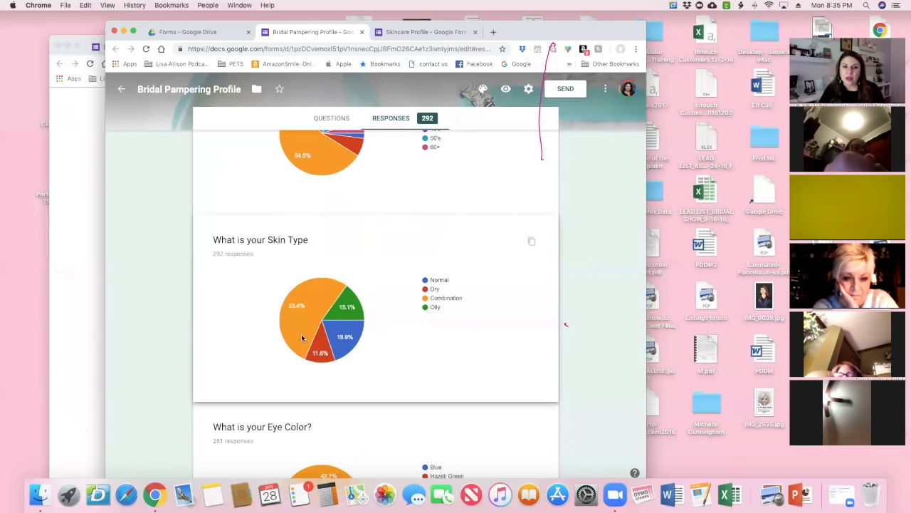
scroll(401, 286, down, 4)
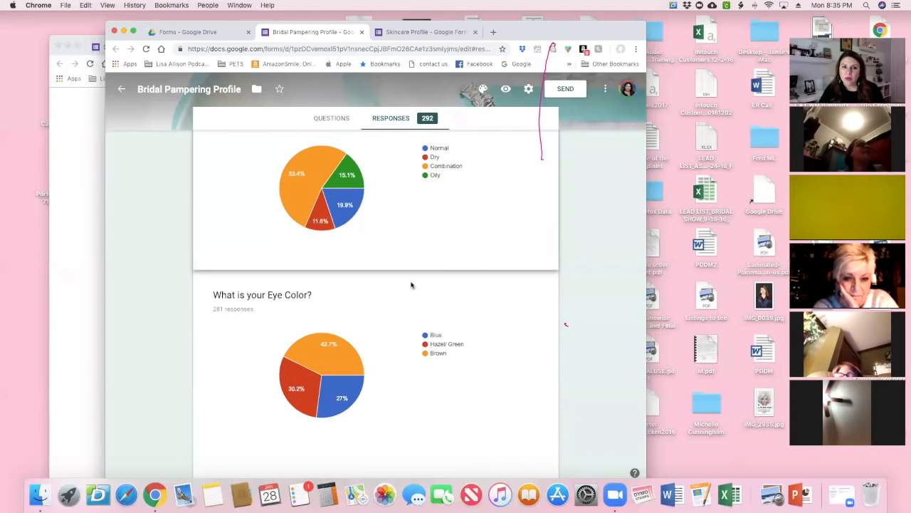
scroll(408, 346, down, 1)
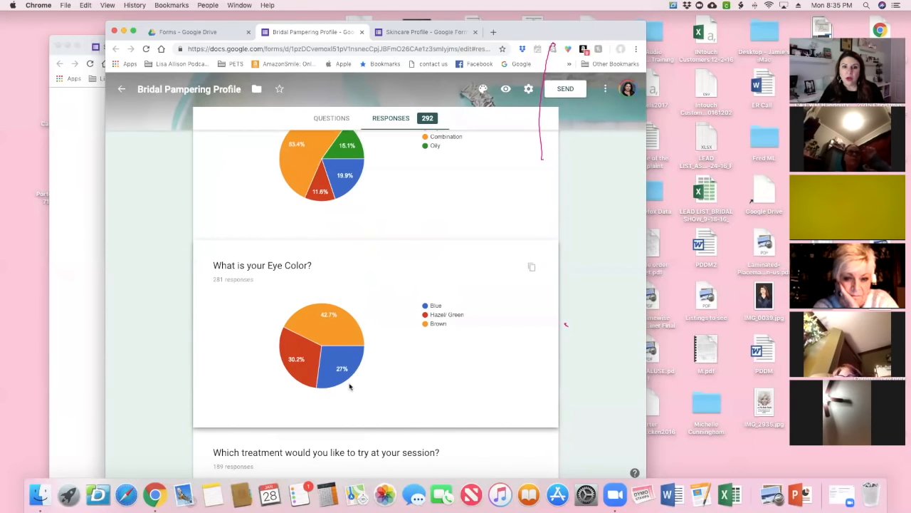
scroll(387, 379, down, 5)
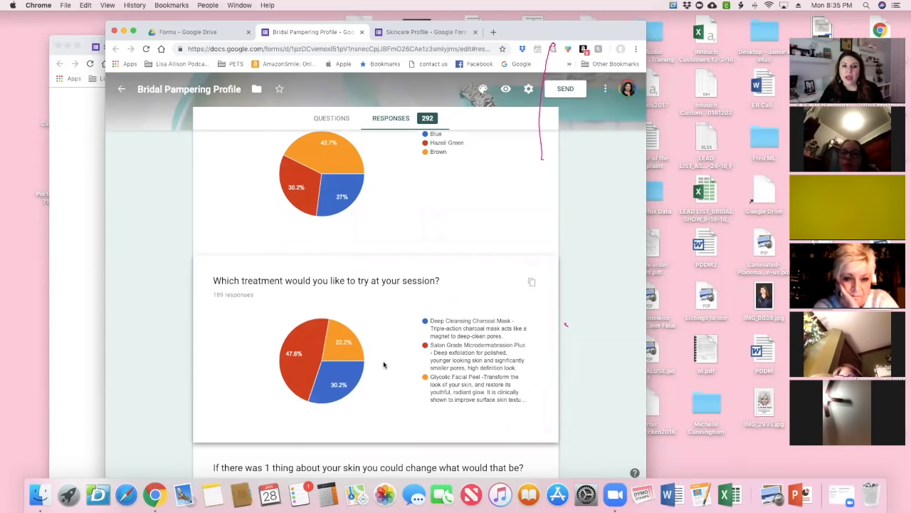
mouse_move(290, 391)
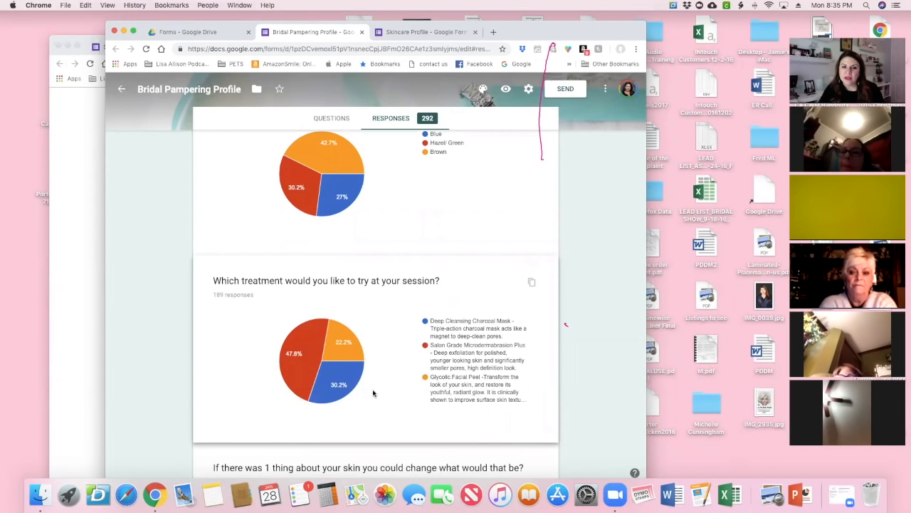
Step: Read through the written answers about the one thing respondents would change about their skin
scroll(373, 393, down, 2)
scroll(373, 393, down, 4)
scroll(373, 393, down, 5)
scroll(372, 393, down, 5)
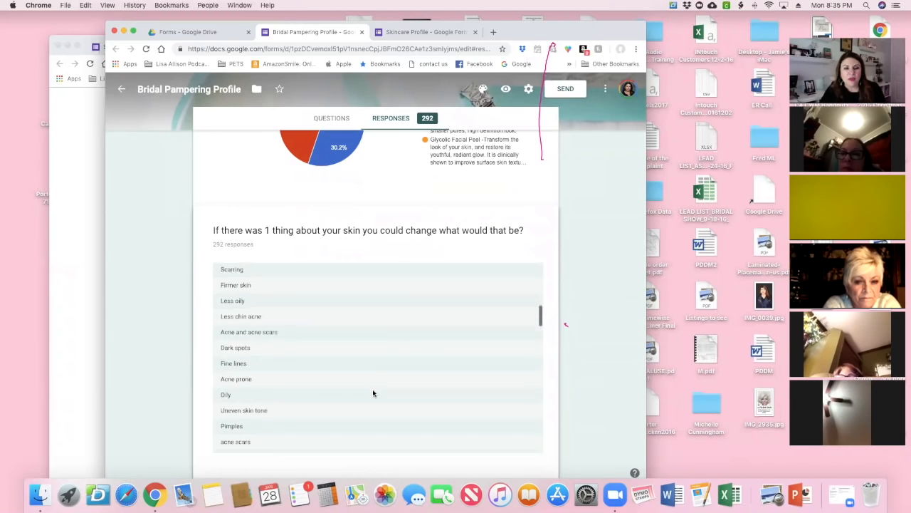
scroll(372, 393, down, 10)
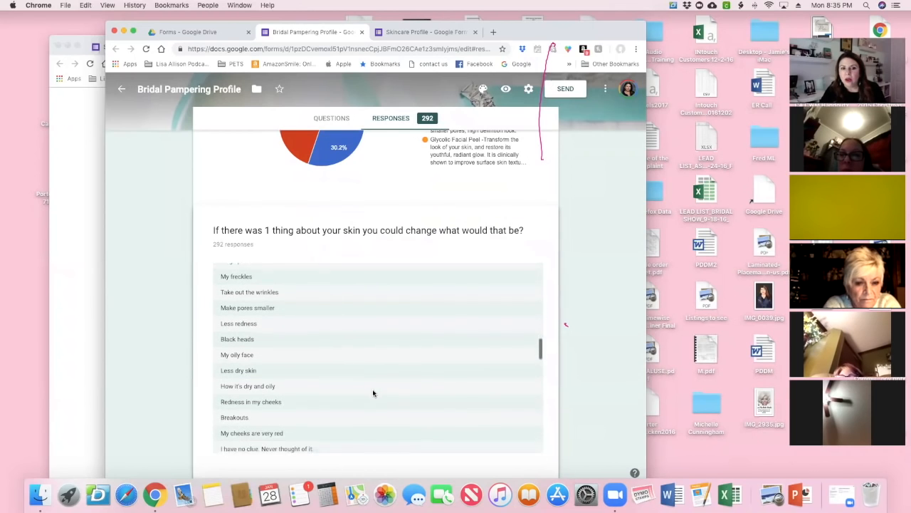
scroll(372, 393, down, 10)
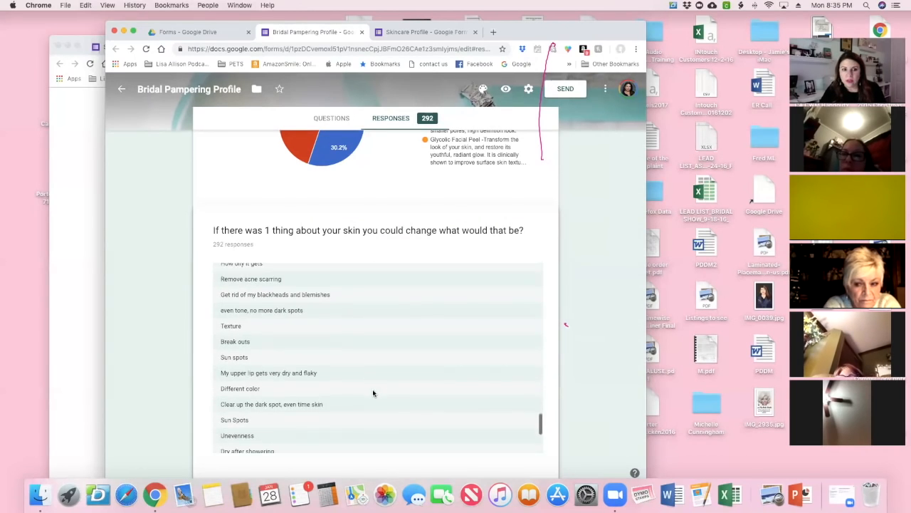
Step: Show the Bridal Pampering Profile responses individually and look over the start of the first respondent's submission
scroll(373, 393, down, 10)
scroll(373, 393, up, 20)
scroll(373, 394, up, 20)
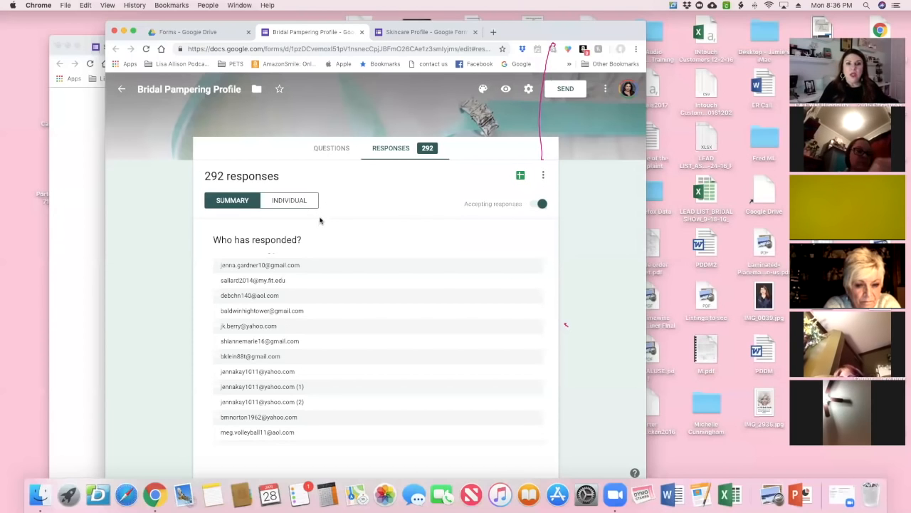
click(306, 206)
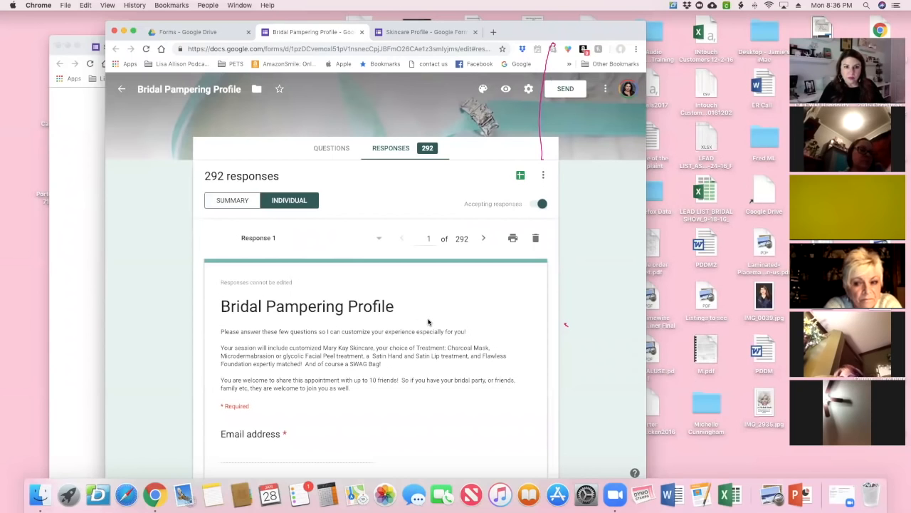
scroll(428, 322, down, 6)
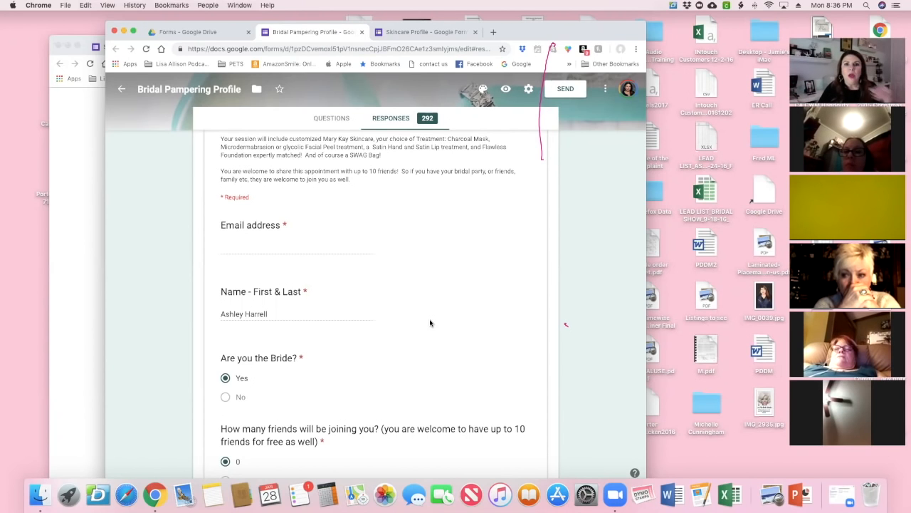
scroll(430, 322, up, 5)
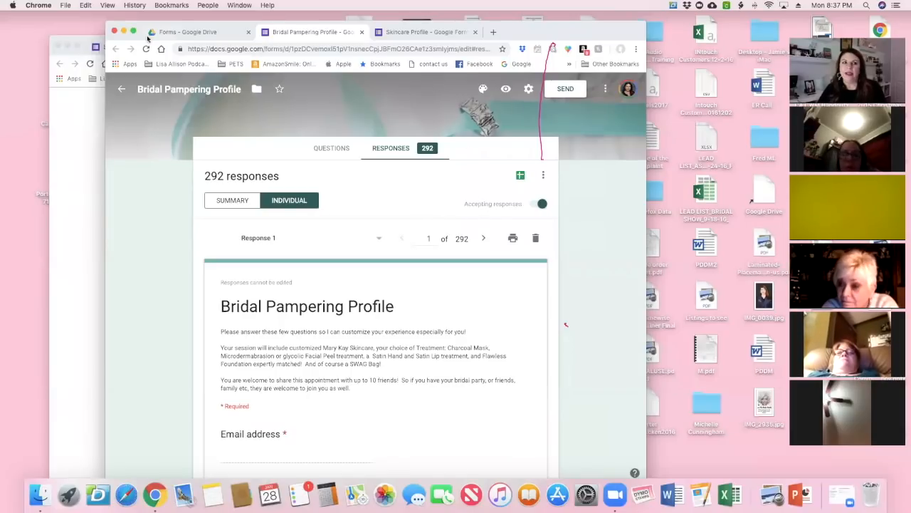
Step: Look through the color-coded rows of the Bridal Pampering Profile (Responses) spreadsheet down to the last entry
drag(133, 26, 111, 55)
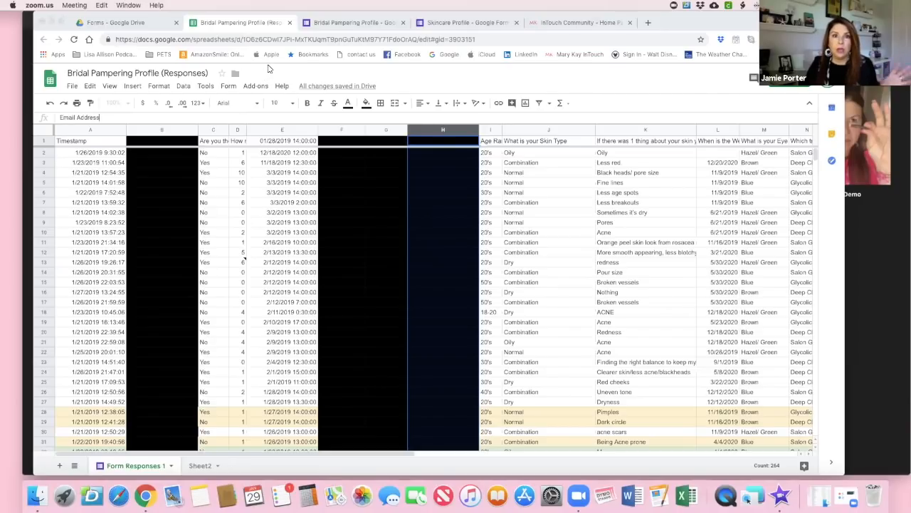
click(339, 25)
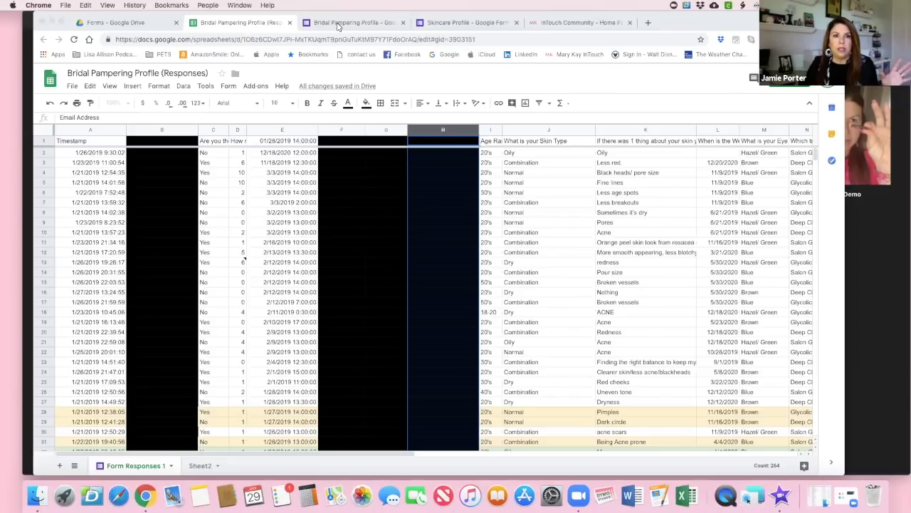
click(339, 24)
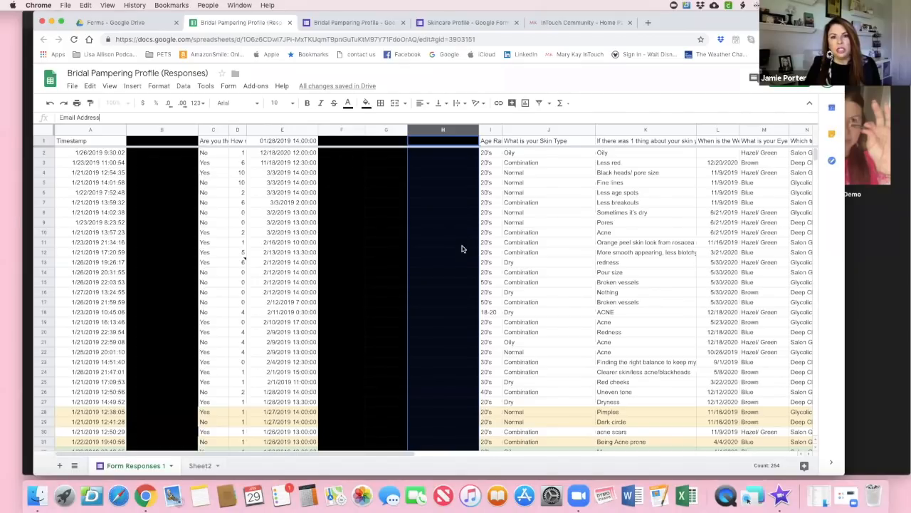
scroll(260, 298, down, 20)
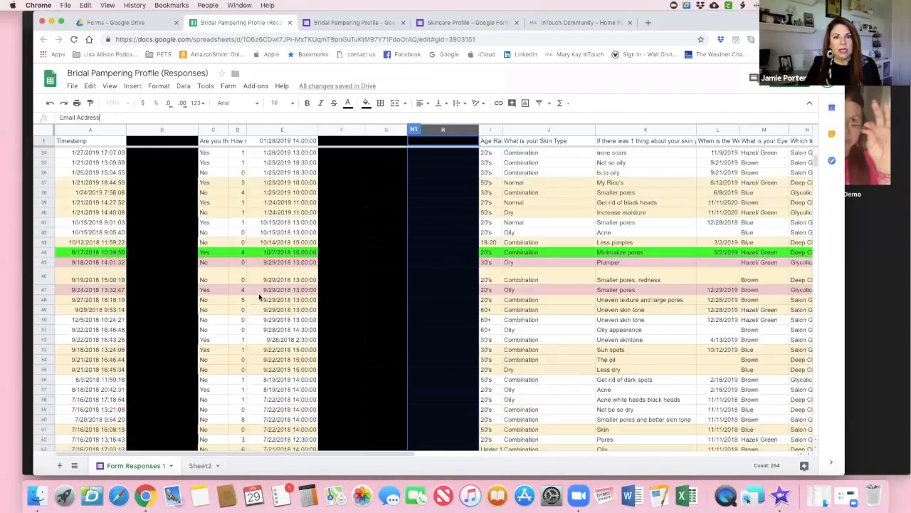
scroll(260, 298, down, 20)
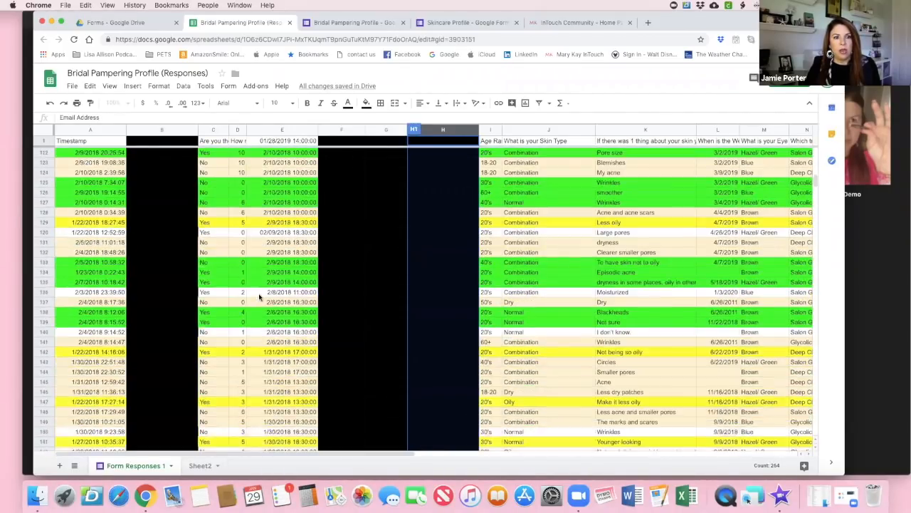
scroll(260, 297, down, 11)
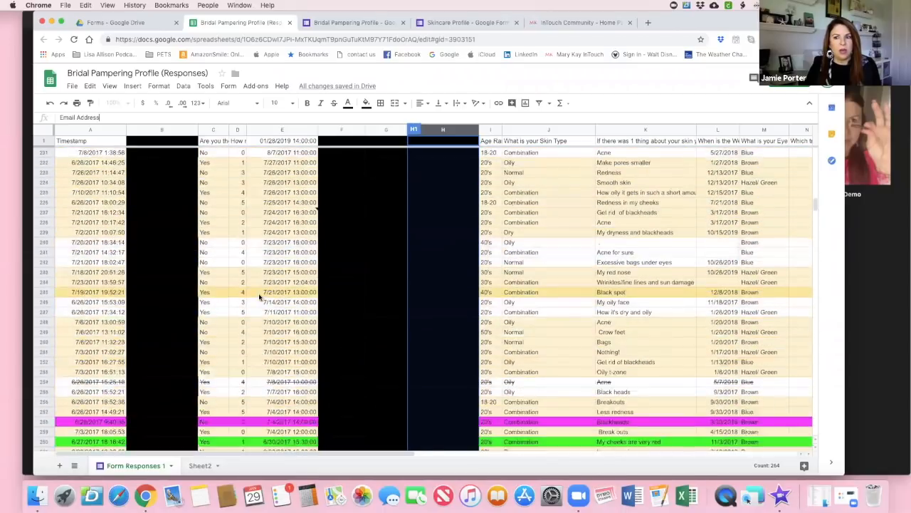
scroll(260, 297, down, 4)
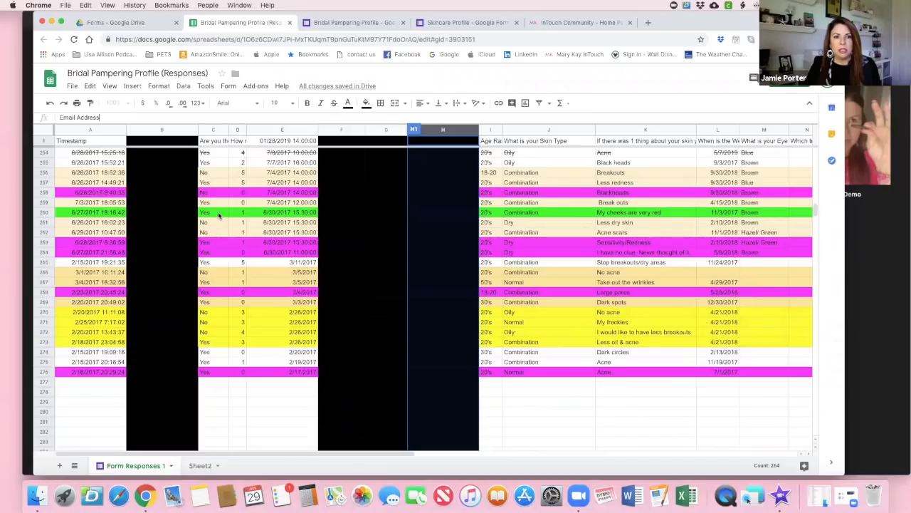
Step: Examine the added tracking columns for lead source, $ sold, referrals, next booking and career chat alongside the form answers
scroll(265, 252, right, 10)
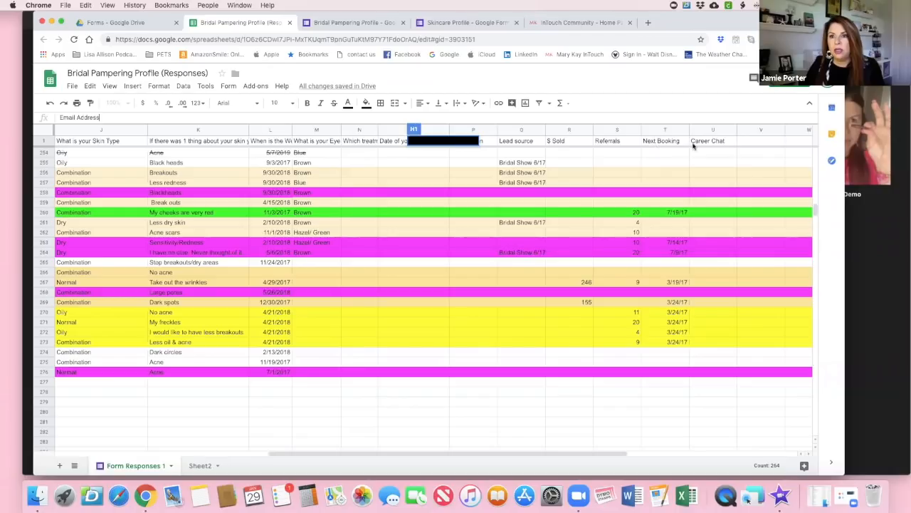
scroll(332, 247, left, 4)
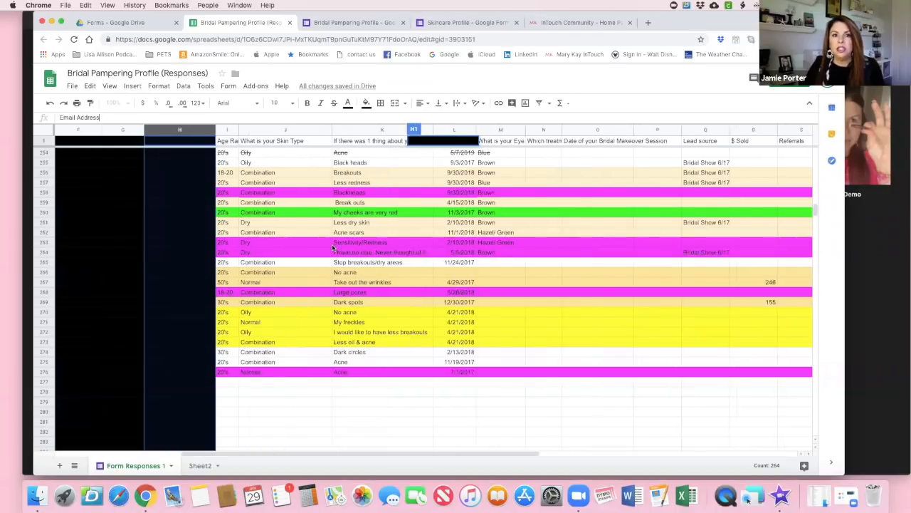
scroll(333, 247, right, 4)
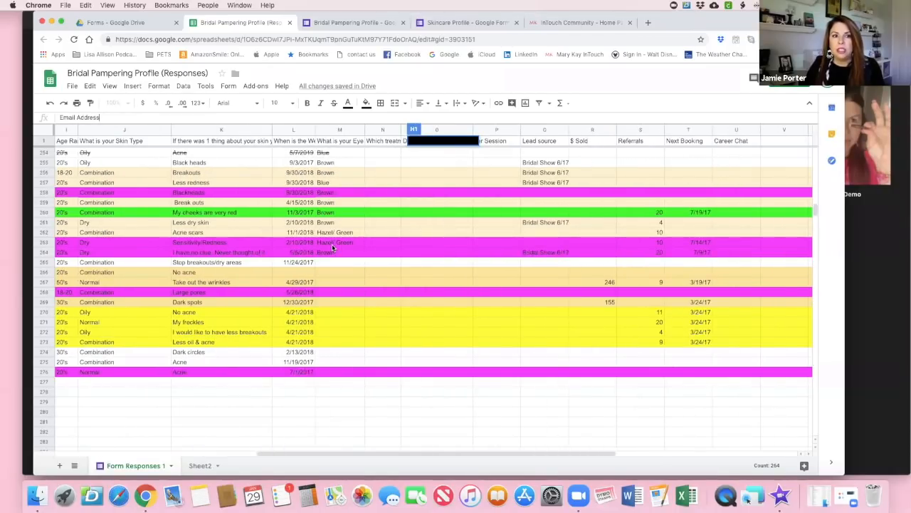
scroll(333, 247, left, 2)
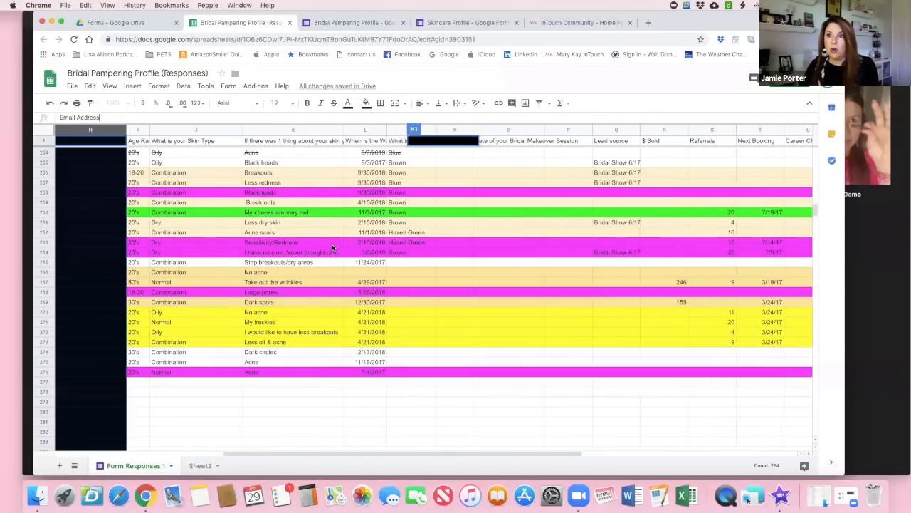
scroll(333, 247, left, 5)
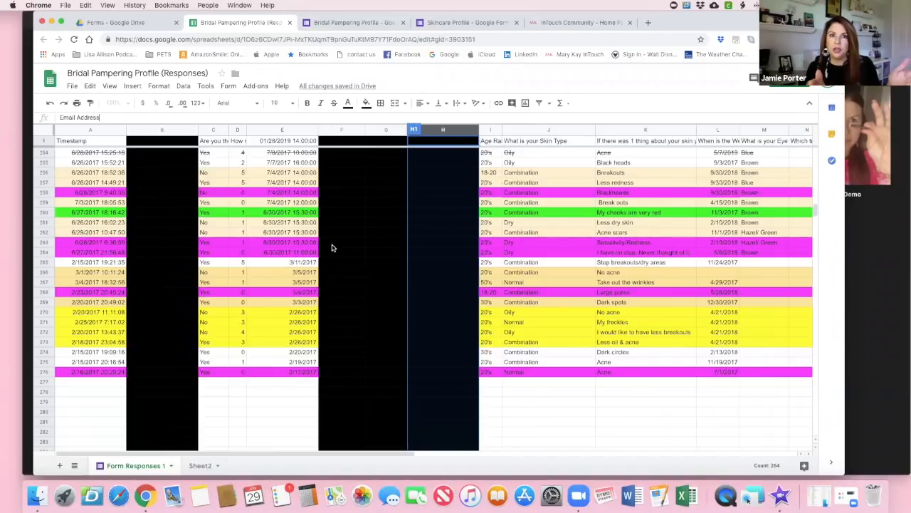
scroll(332, 248, right, 10)
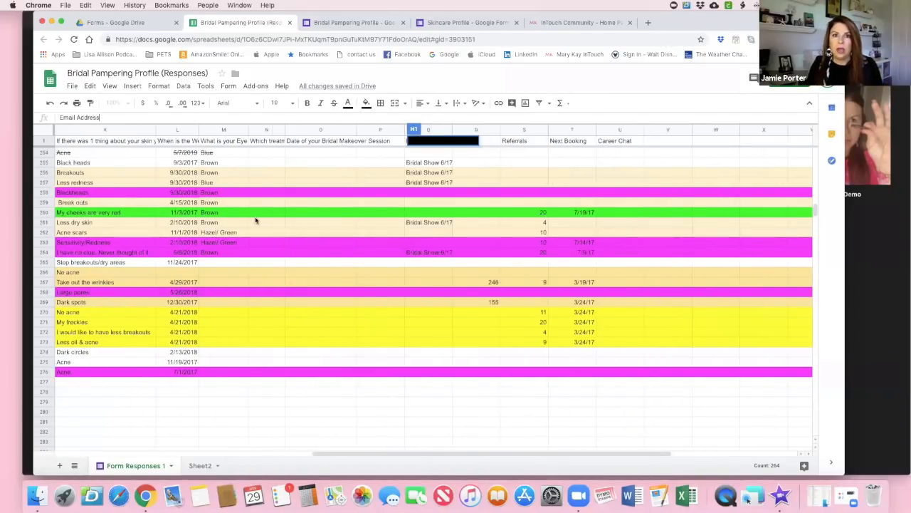
scroll(256, 220, left, 10)
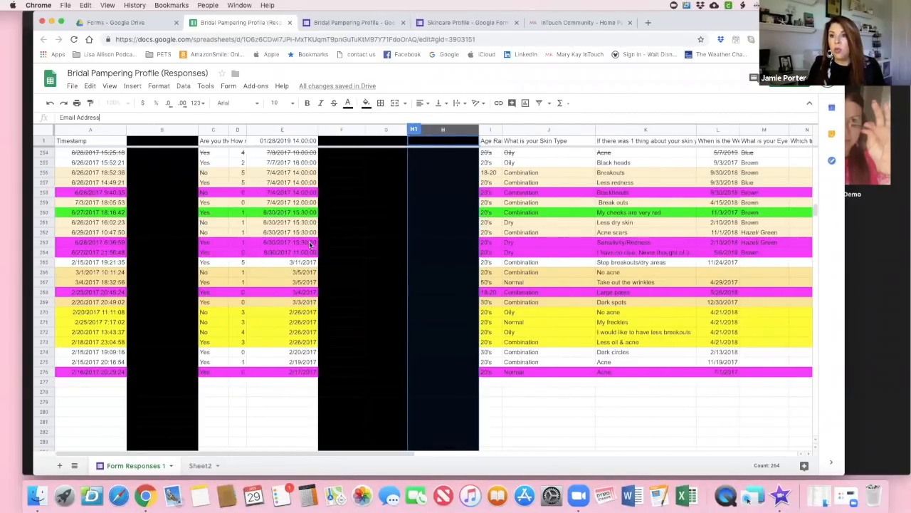
Step: Select the session date column E and check its column options for sorting the sheet
click(312, 132)
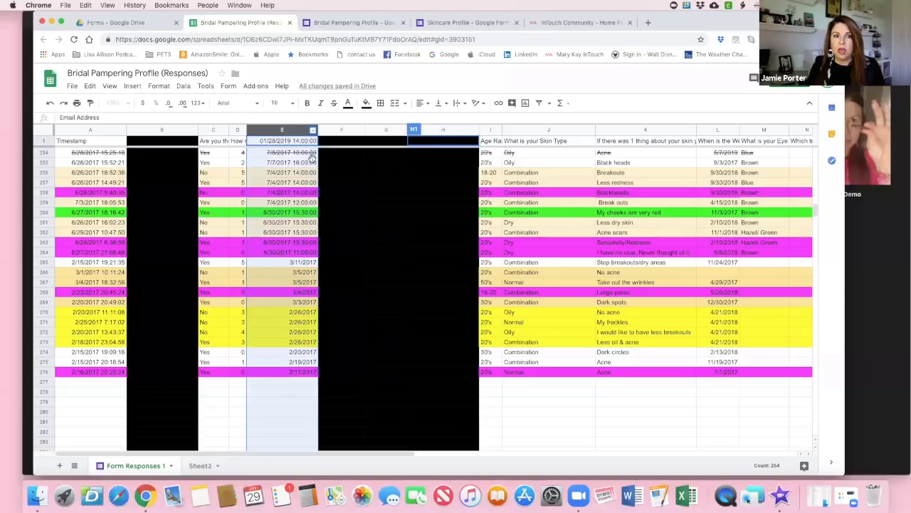
right_click(311, 161)
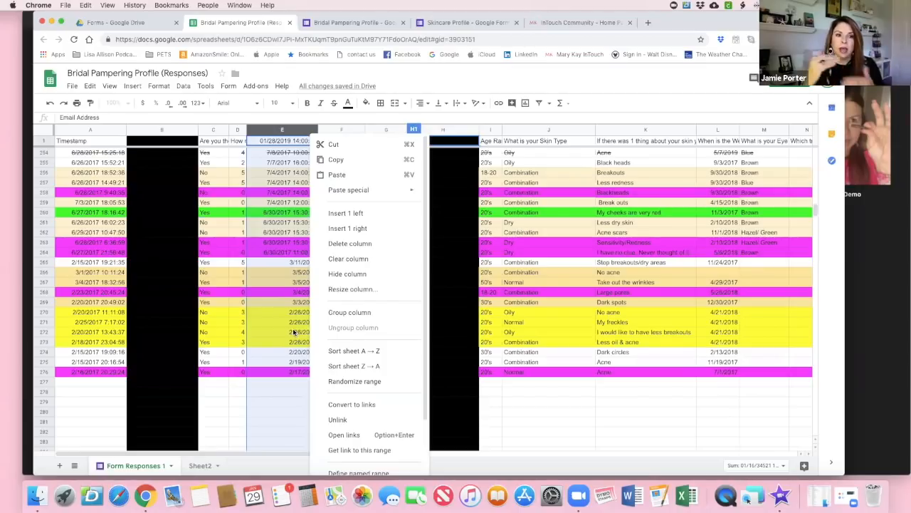
key(Escape)
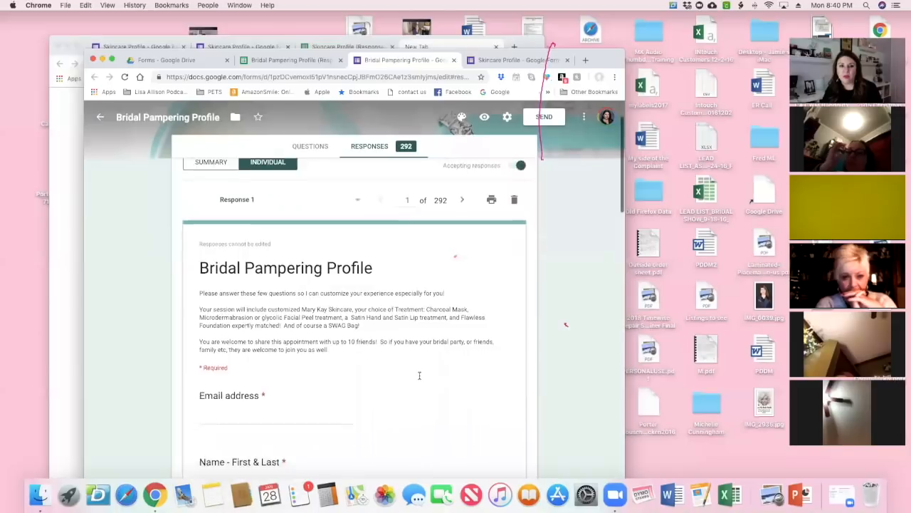
Step: Read through the first individual Bridal Pampering Profile response down to the wedding date
scroll(420, 376, down, 5)
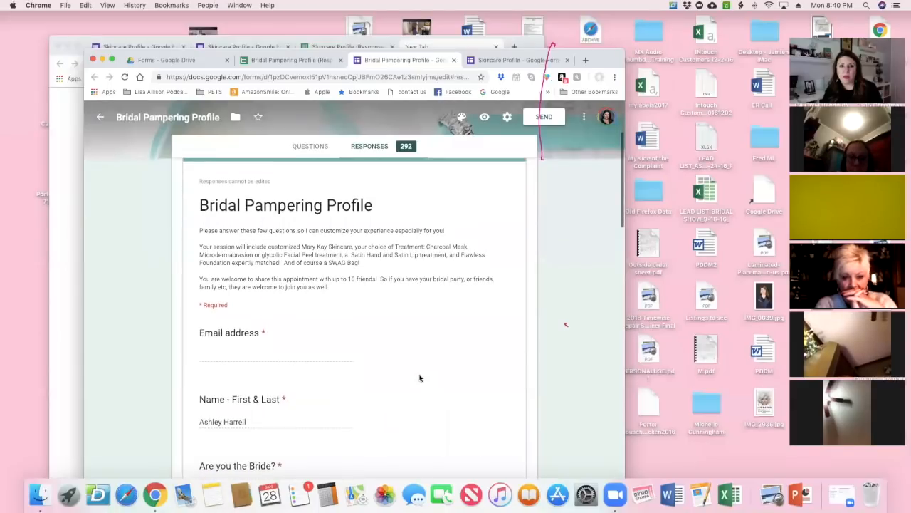
scroll(419, 378, down, 5)
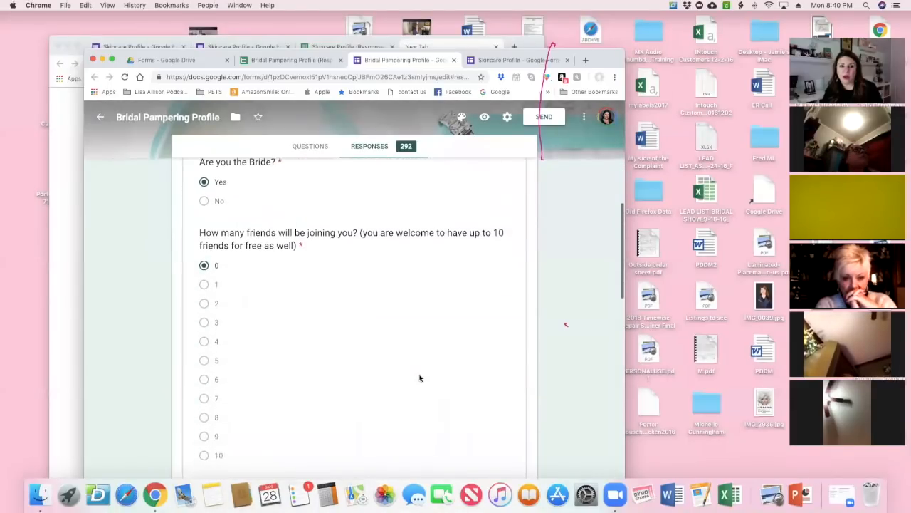
scroll(420, 378, down, 5)
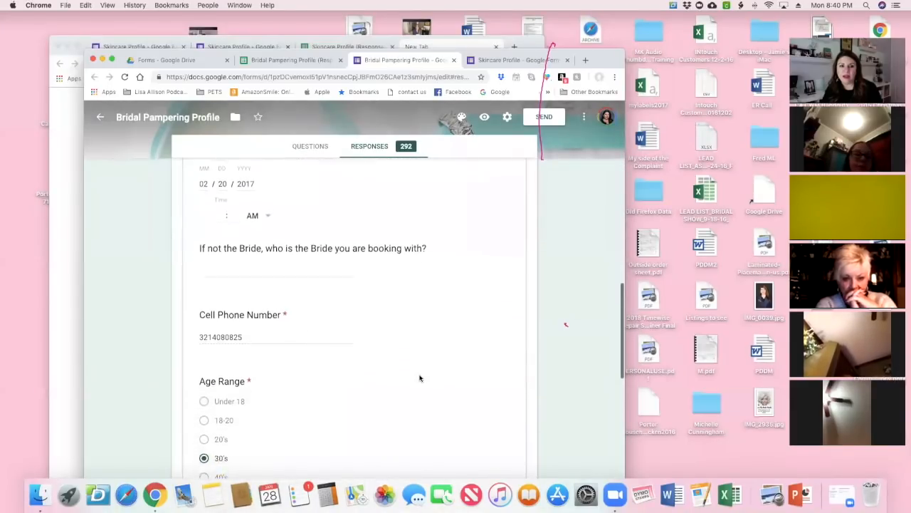
scroll(419, 378, down, 5)
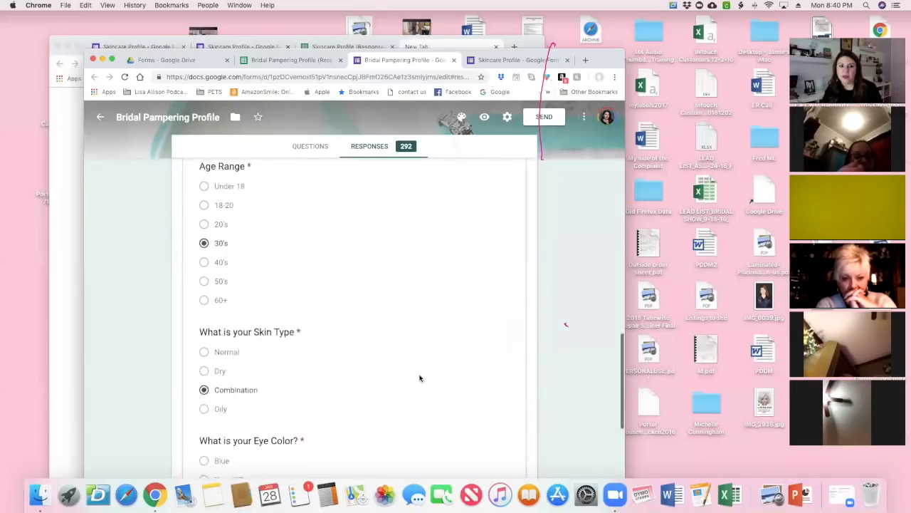
scroll(419, 379, down, 4)
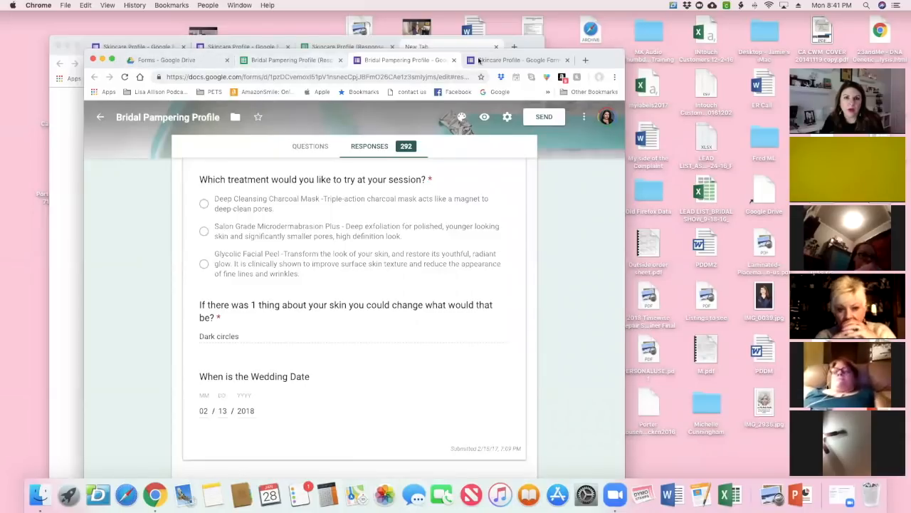
Step: Switch to the other browser window and bring up the new Skincare Profile form that has no responses yet
click(535, 47)
click(555, 61)
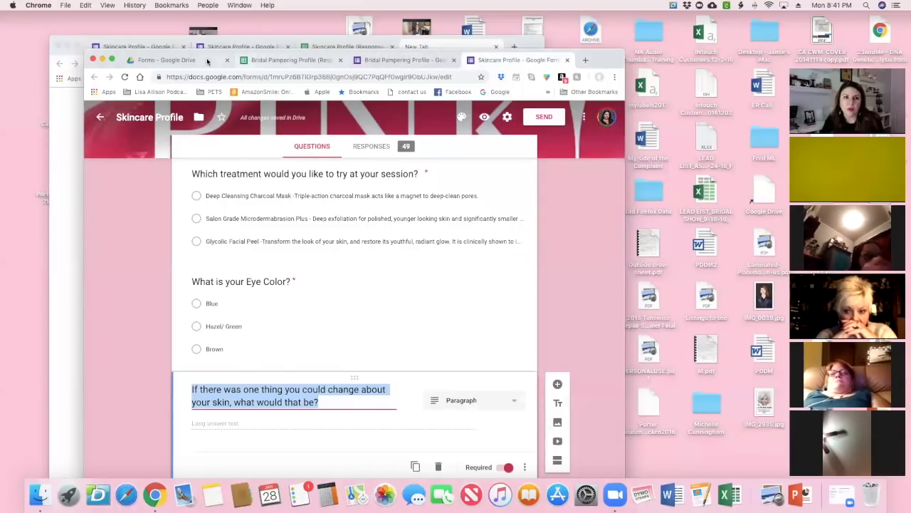
click(537, 47)
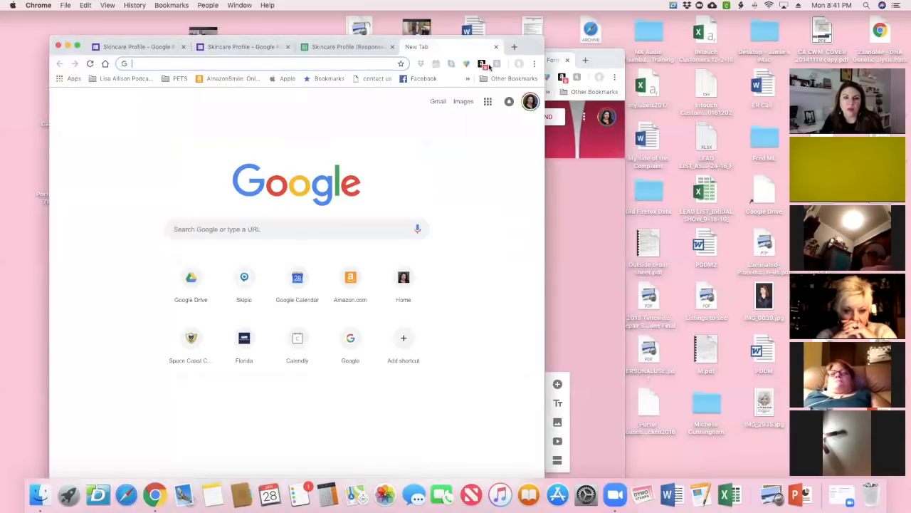
click(341, 47)
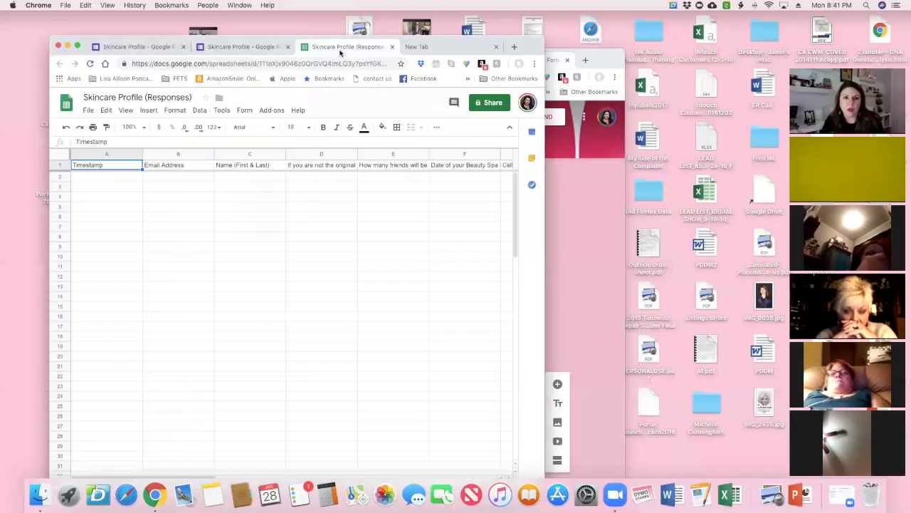
click(261, 49)
scroll(301, 260, up, 2)
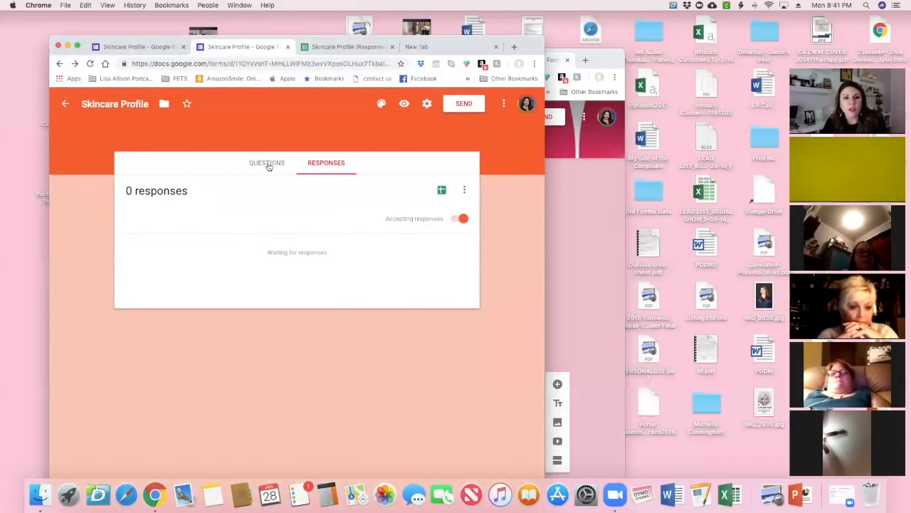
Step: In the form's questions, move the Cell Phone Number question directly above the question about how many friends will be joining
click(268, 165)
scroll(348, 329, down, 3)
scroll(345, 333, down, 10)
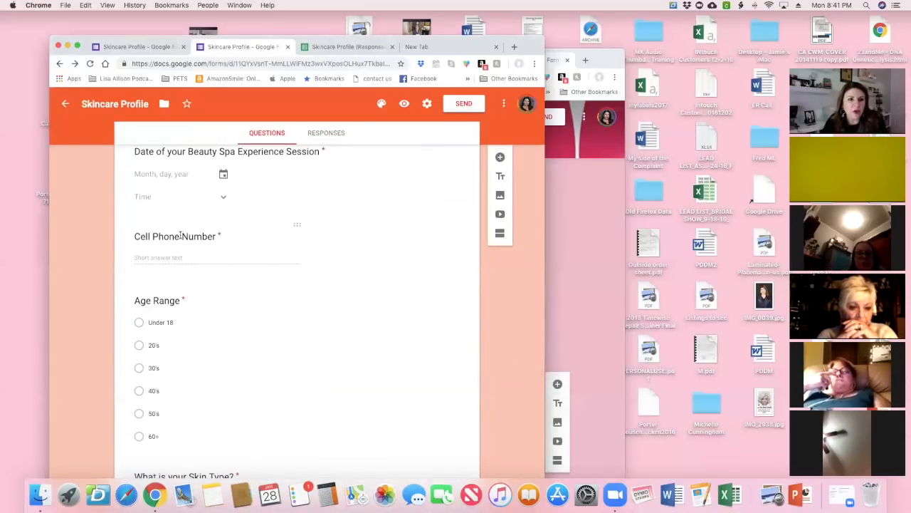
click(178, 236)
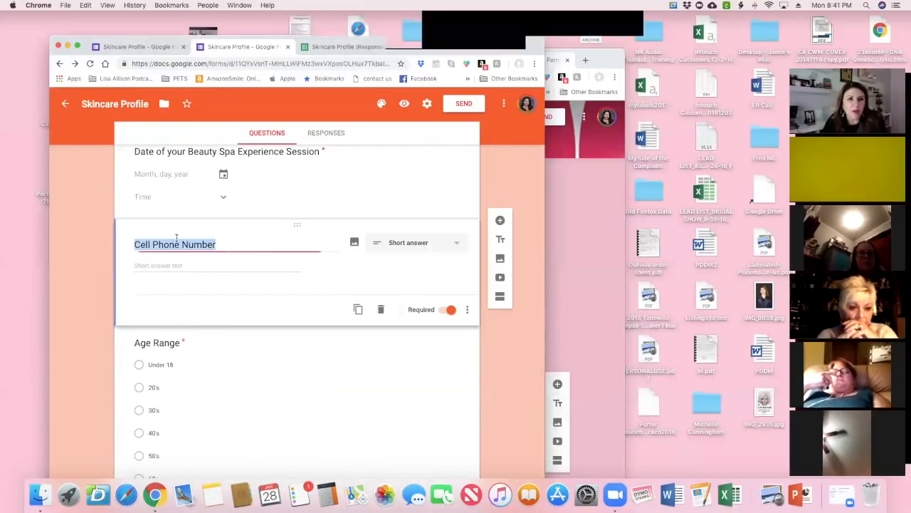
click(123, 233)
mouse_move(122, 199)
mouse_down()
mouse_move(120, 223)
mouse_move(128, 143)
mouse_move(119, 260)
mouse_move(118, 209)
mouse_up()
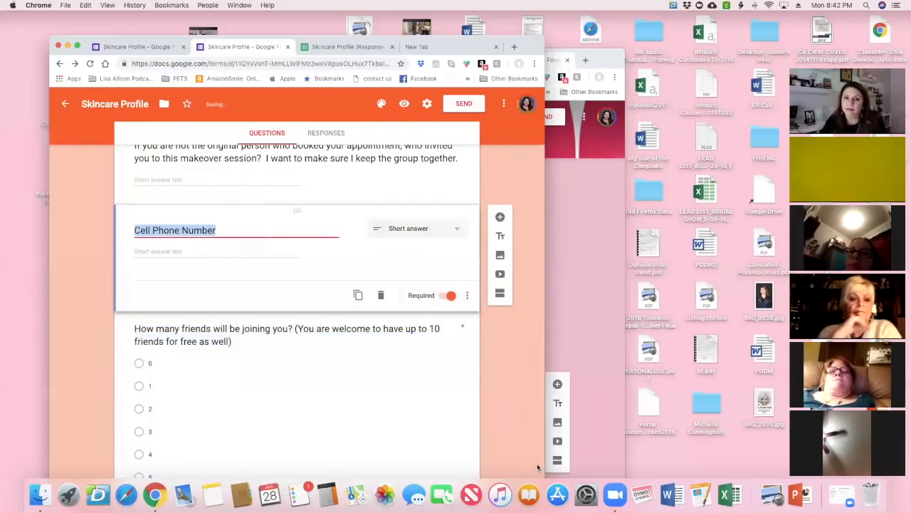
click(517, 427)
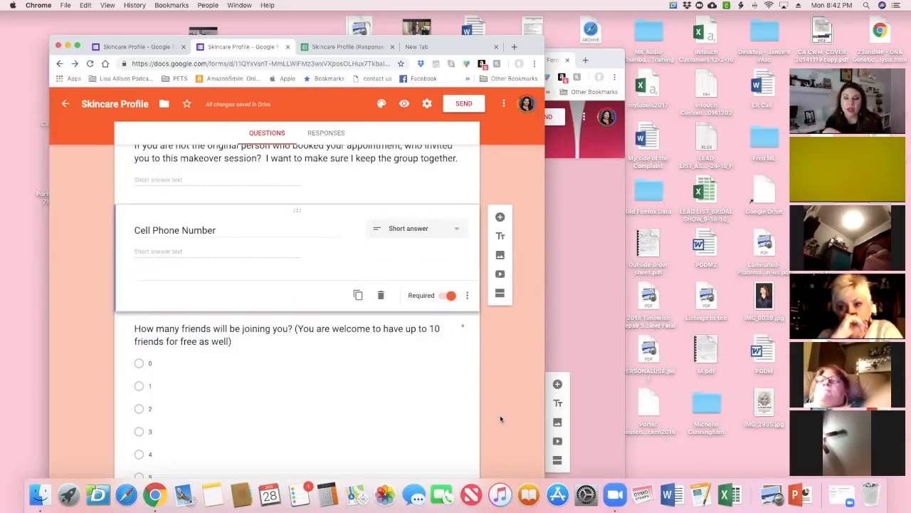
scroll(321, 407, down, 10)
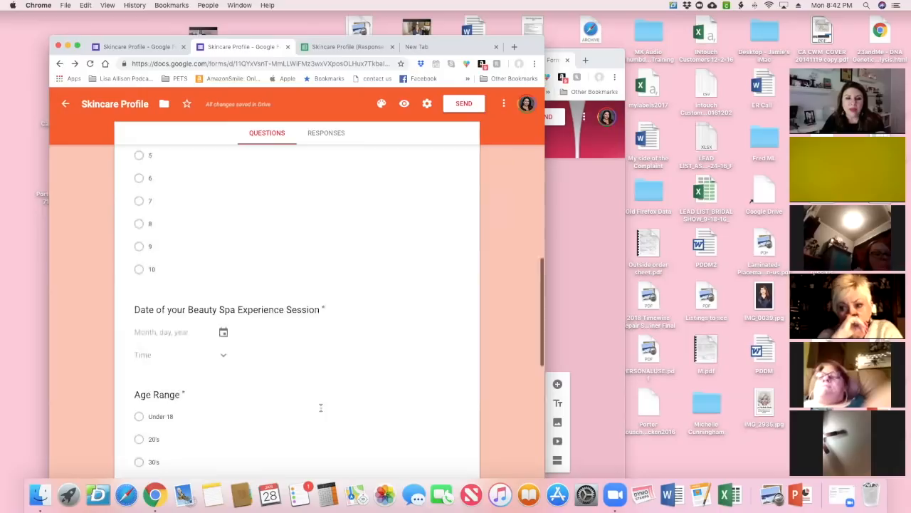
Step: Insert the Summer Camp sun picture from your photo albums below the last question about changing one thing about your skin
scroll(320, 407, down, 2)
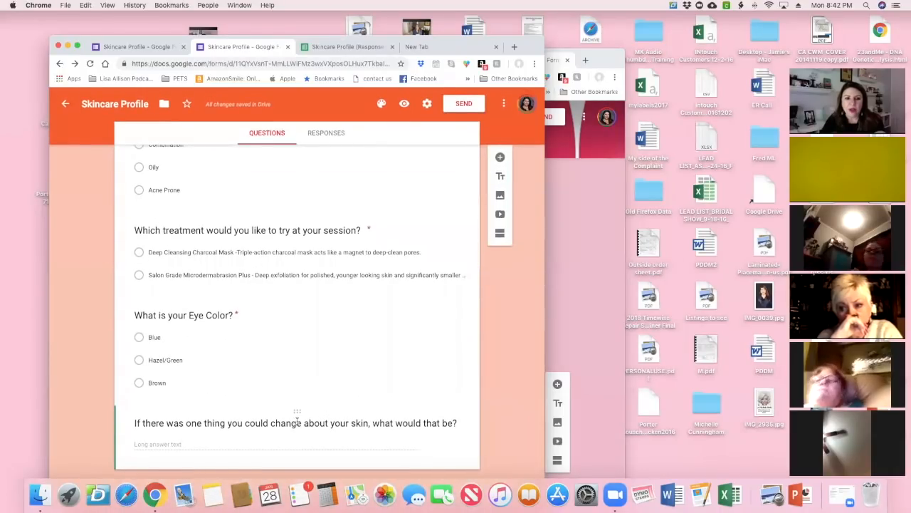
click(298, 410)
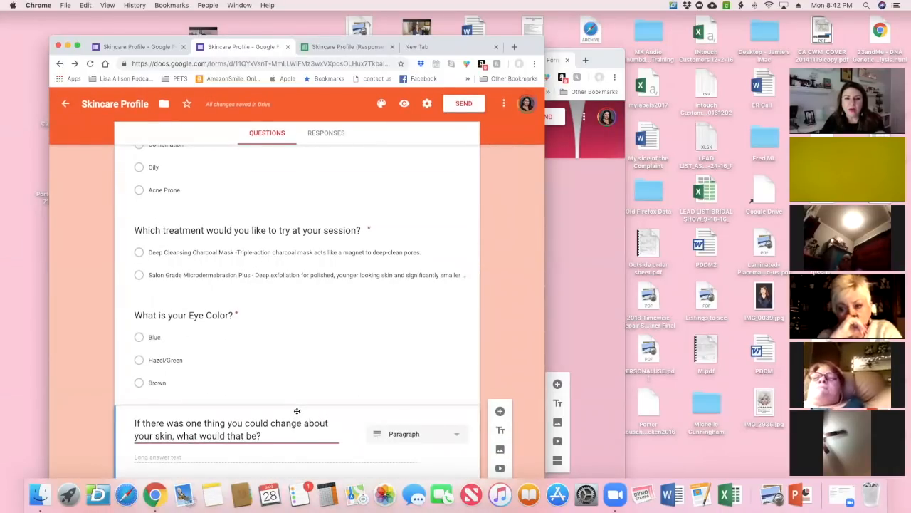
scroll(297, 412, down, 2)
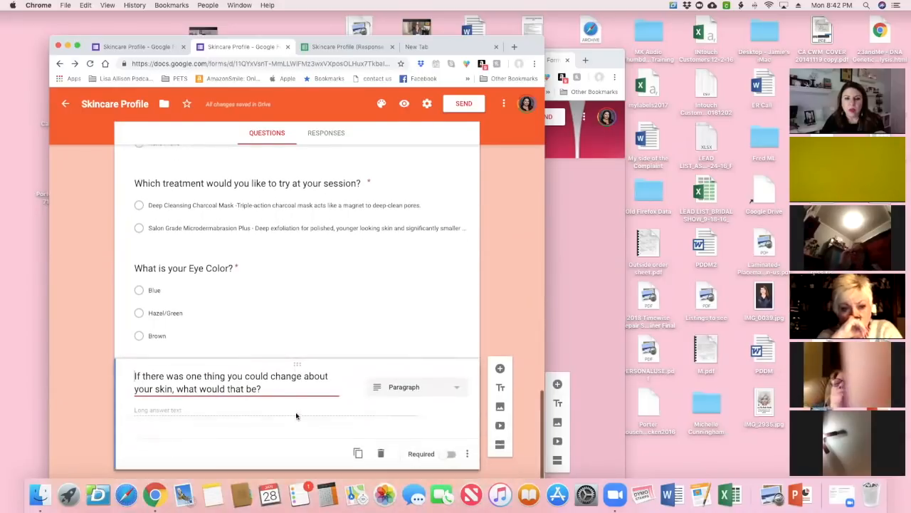
click(500, 419)
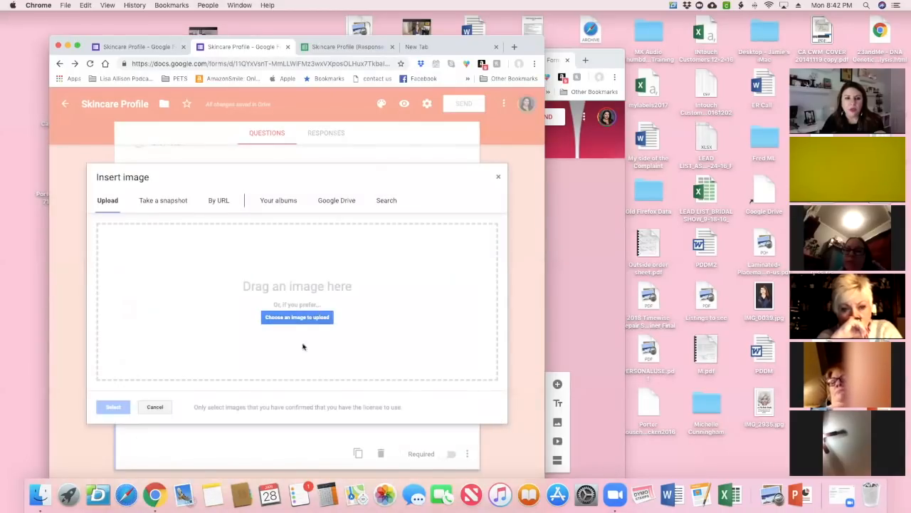
click(275, 202)
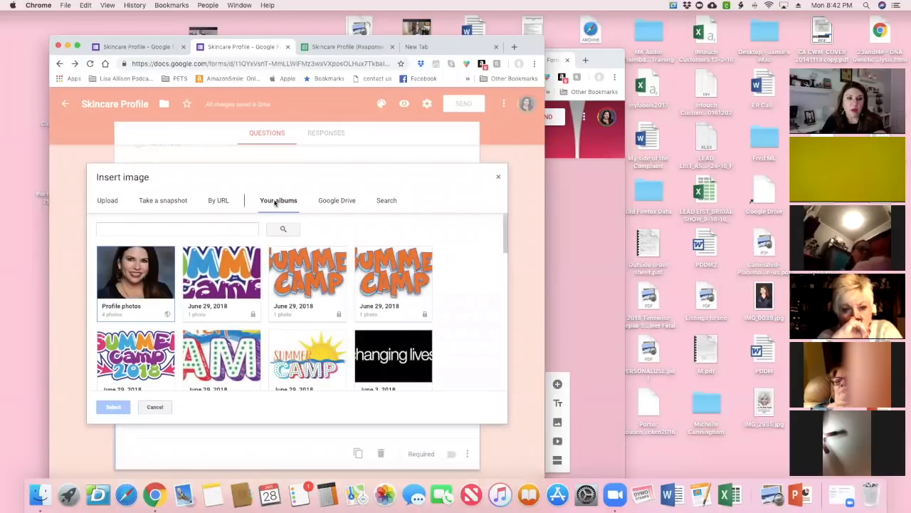
click(303, 342)
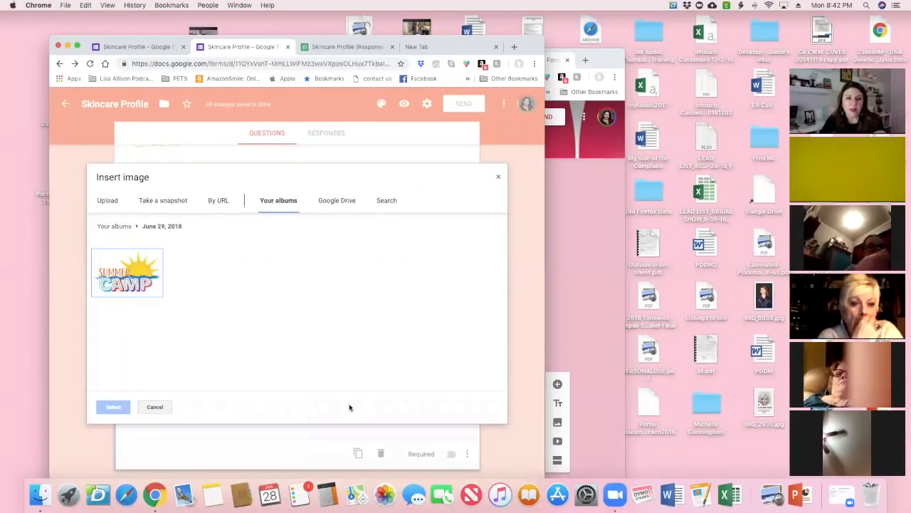
click(154, 284)
click(163, 407)
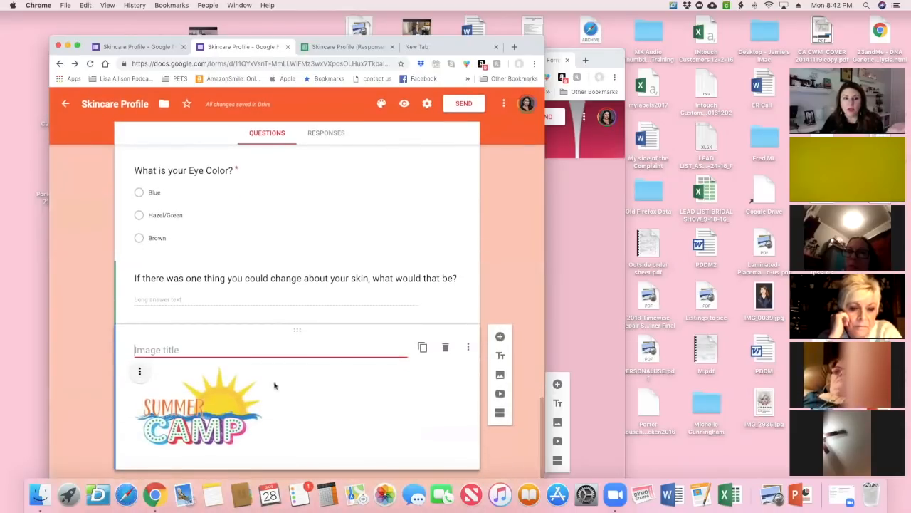
Step: Center-align the inserted Summer Camp image
click(220, 402)
click(343, 395)
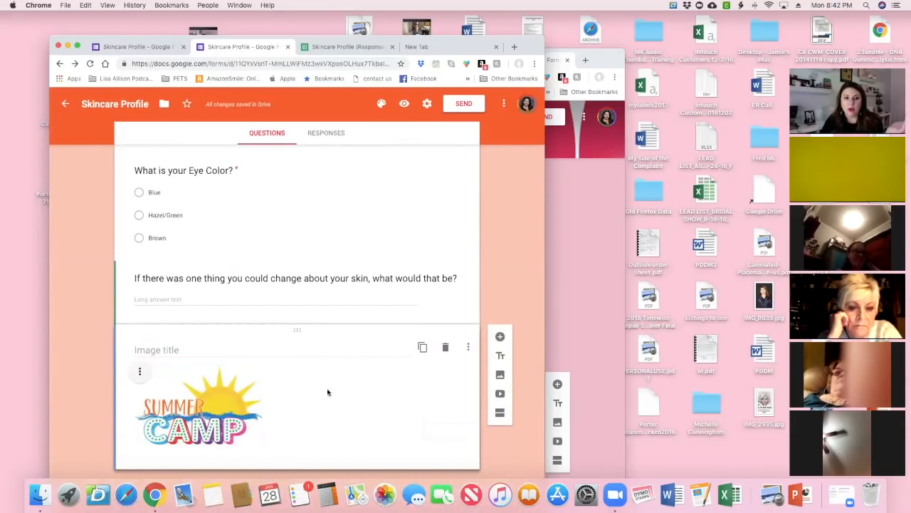
click(140, 372)
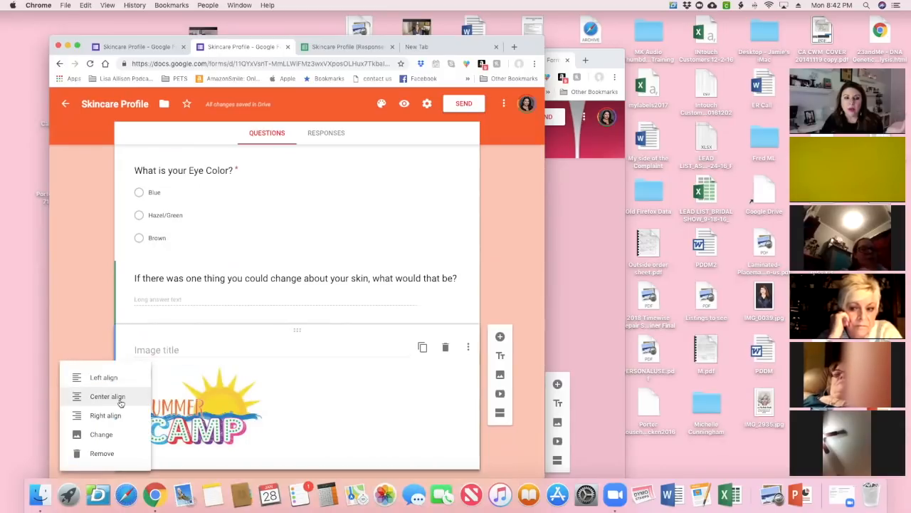
click(142, 403)
Step: Give the Summer Camp image the title "Thanks for entering!"
click(143, 351)
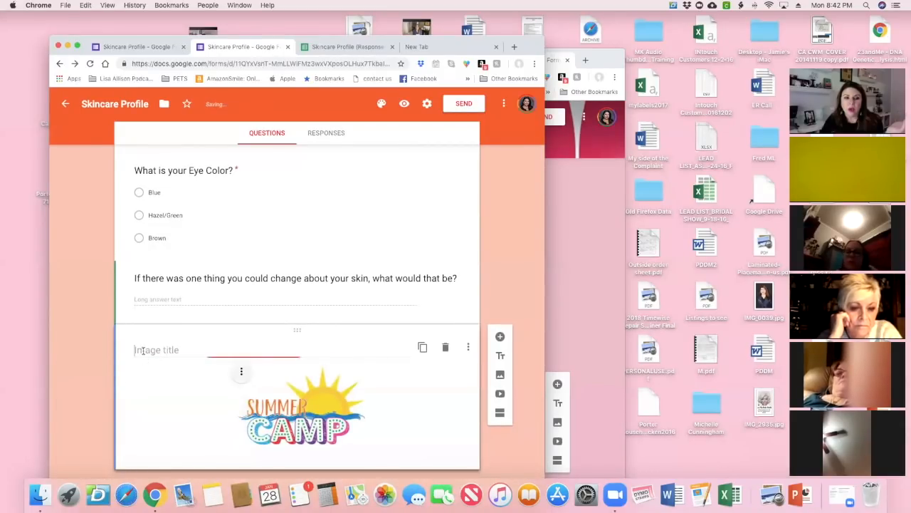
text(Thank)
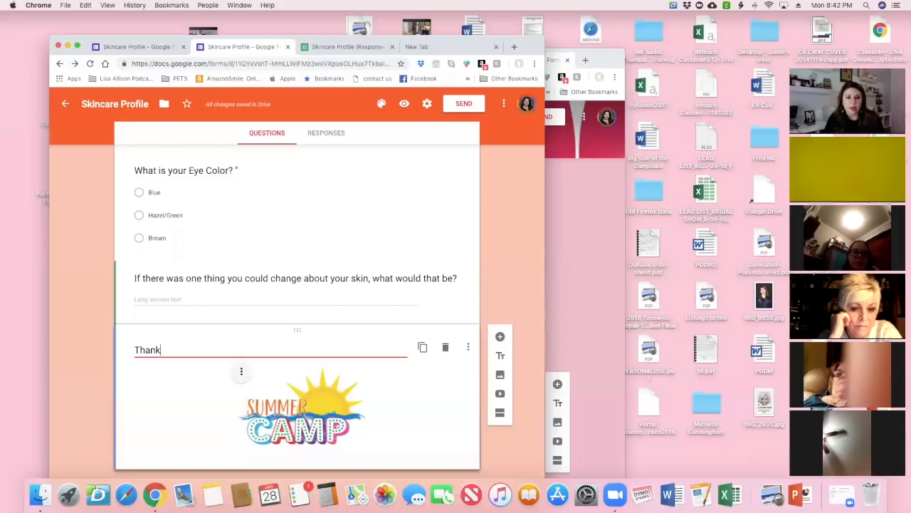
text(s for entering!)
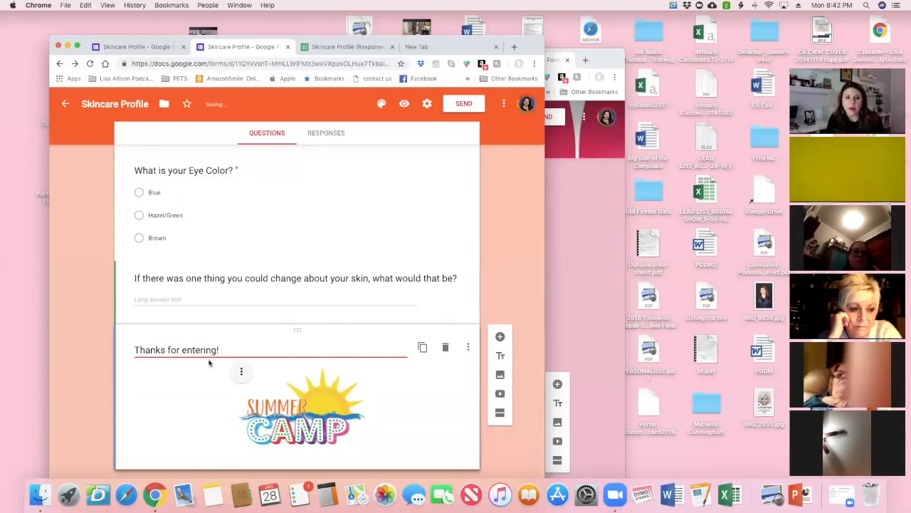
Step: Check the Summer Camp image's alignment choices and the extra display options of its block
click(242, 371)
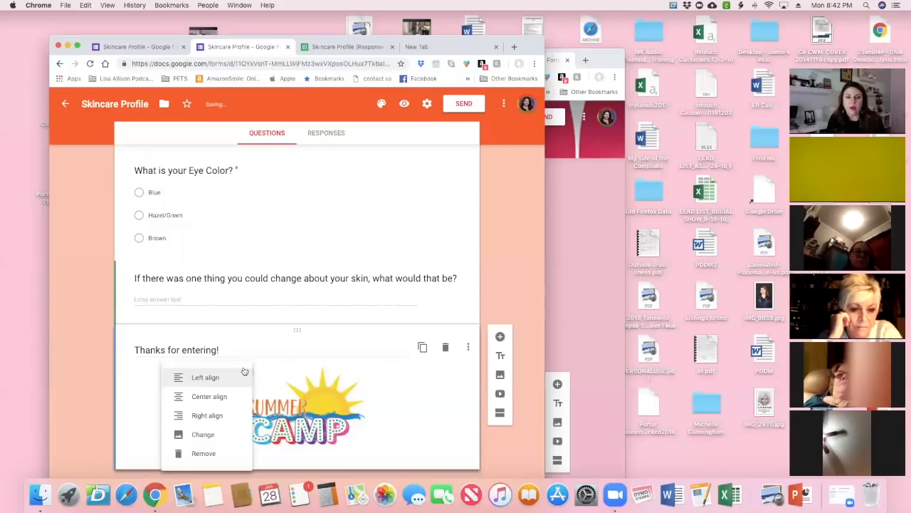
click(229, 404)
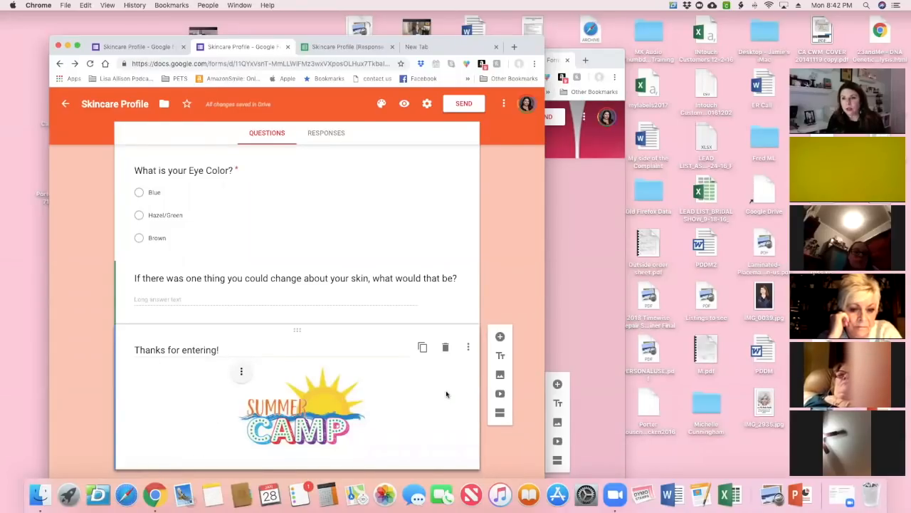
click(467, 347)
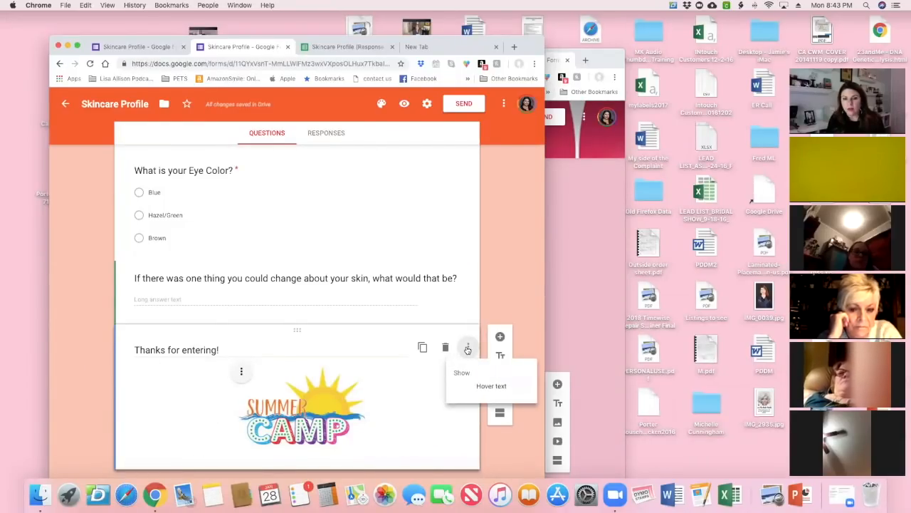
click(427, 372)
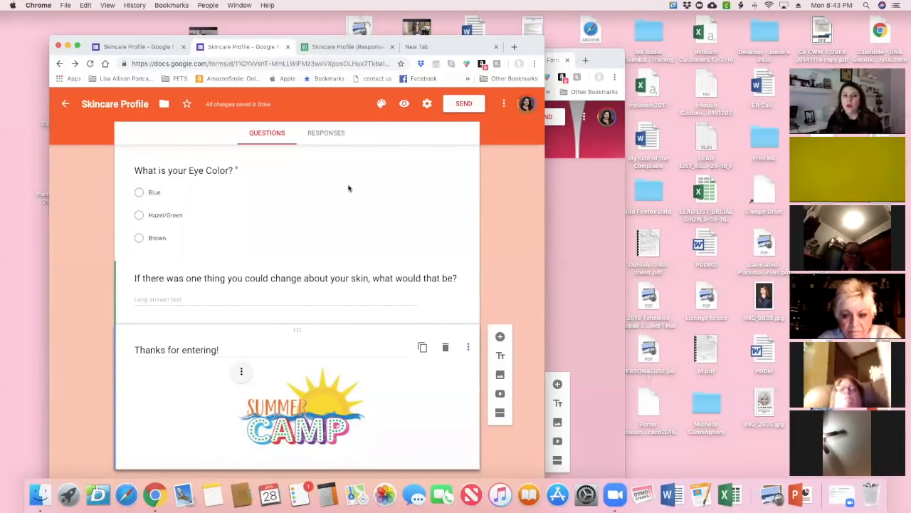
Step: Get the form's share link, shorten its URL and copy it
click(465, 104)
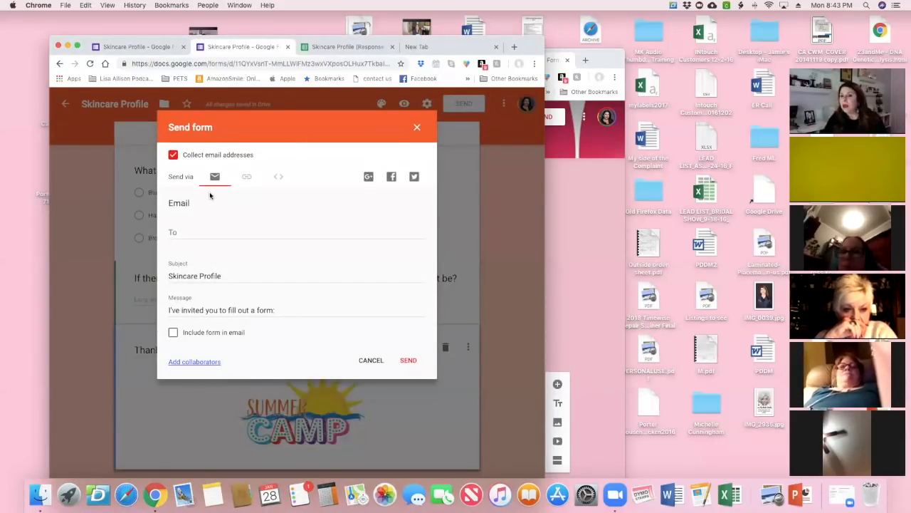
click(247, 178)
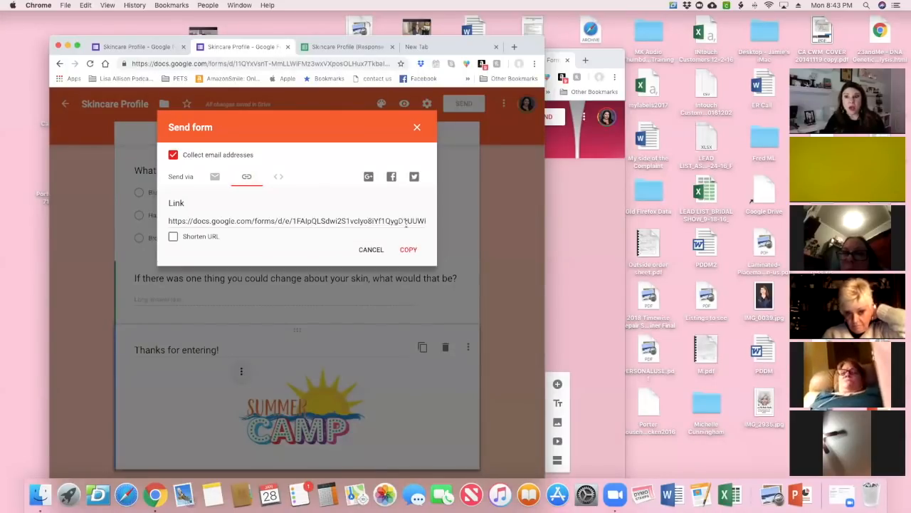
click(173, 237)
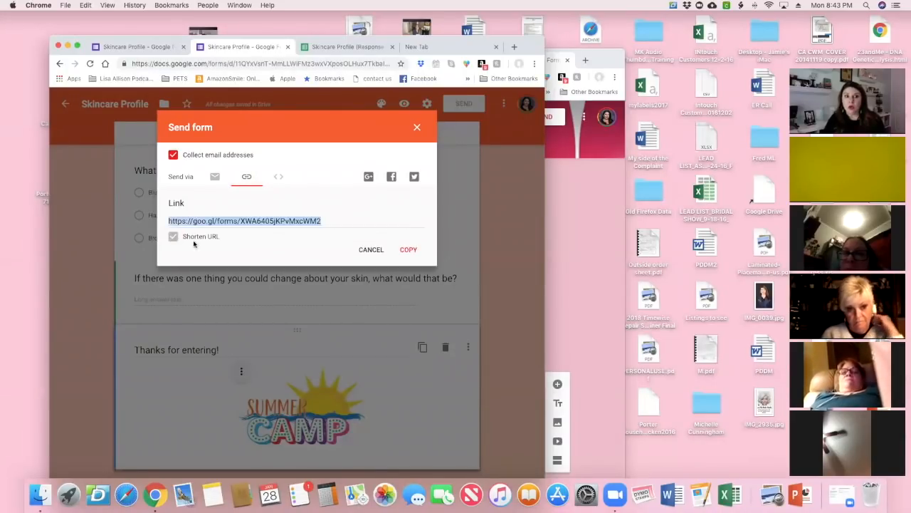
click(408, 249)
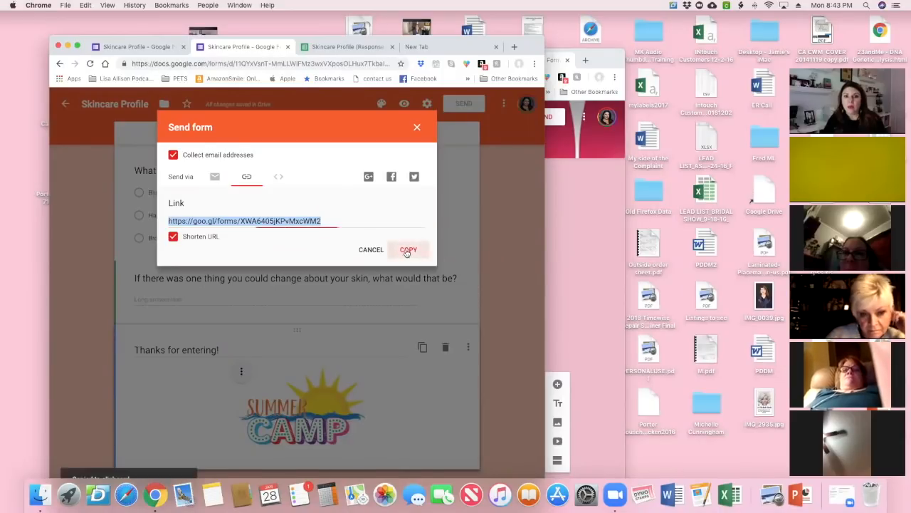